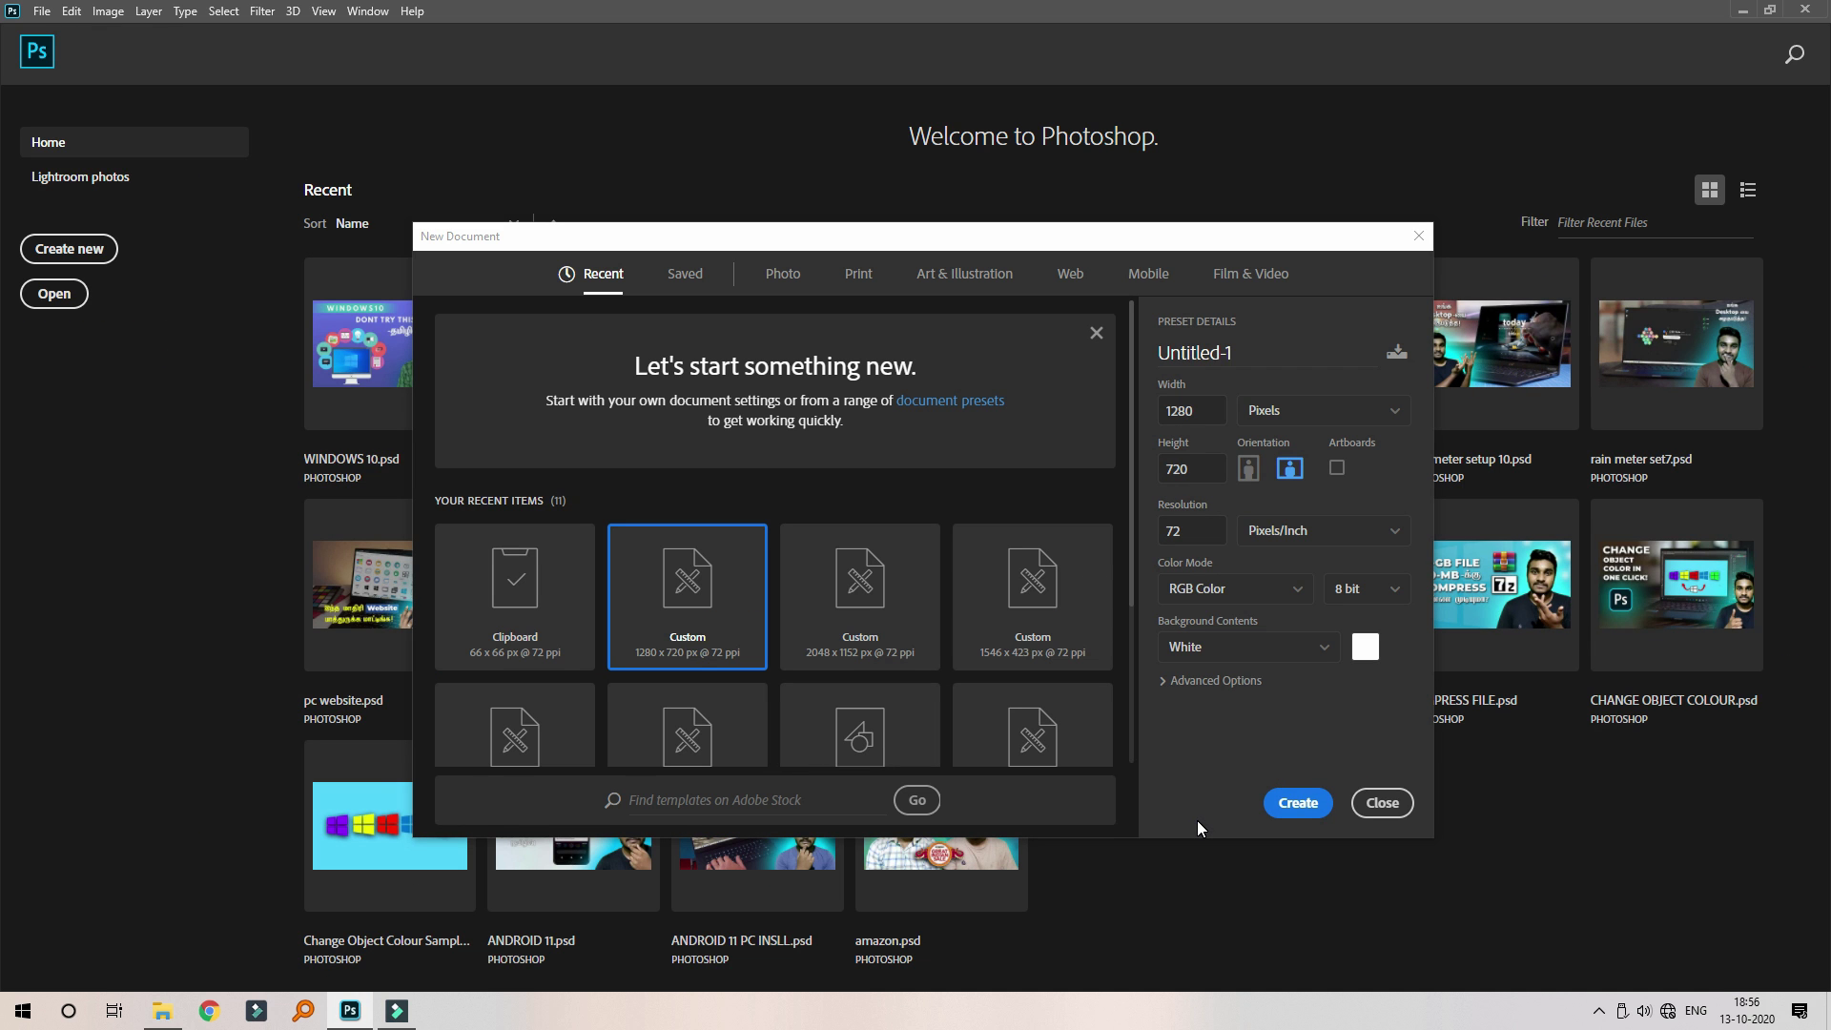
- Create a white 1280 × 720 px document at 72 ppi and preview Screenshot (242) from the redmi 9 prime folder
{"action": "left_click", "coordinate": [1289, 804]}
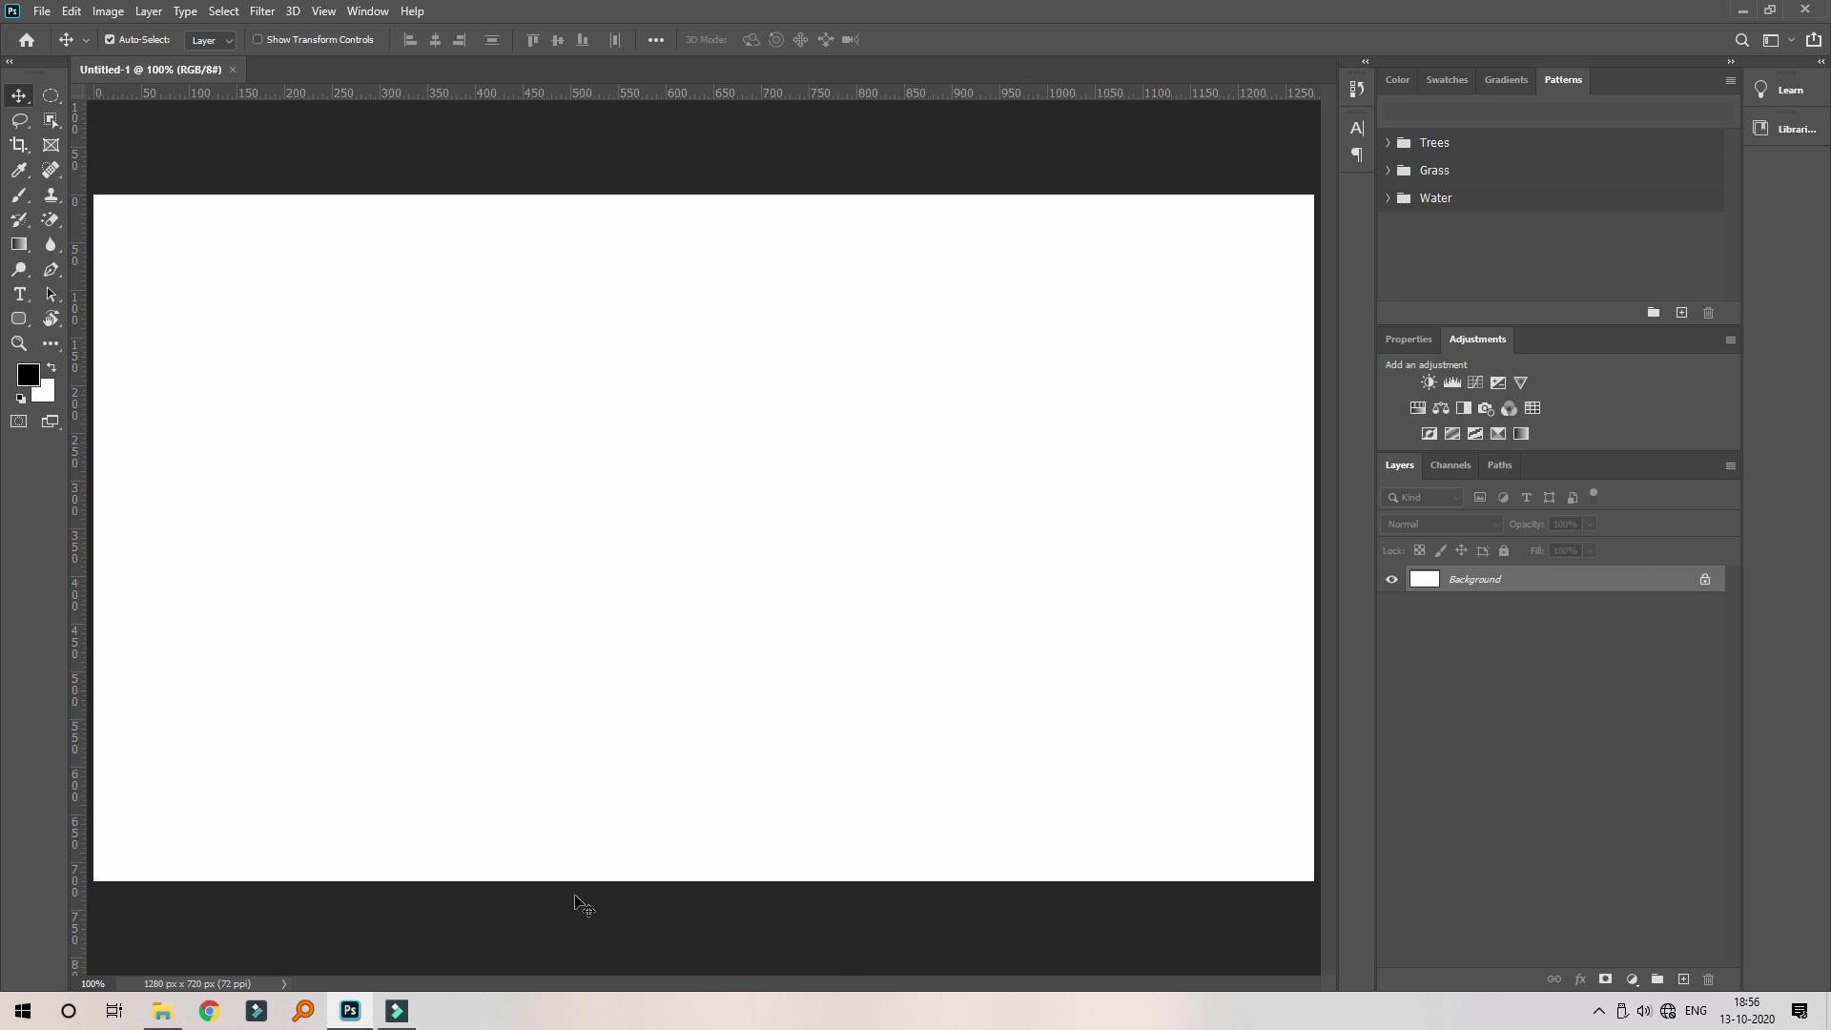
{"action": "left_click", "coordinate": [162, 1011]}
{"action": "left_click", "coordinate": [802, 383]}
{"action": "double_click", "coordinate": [844, 352]}
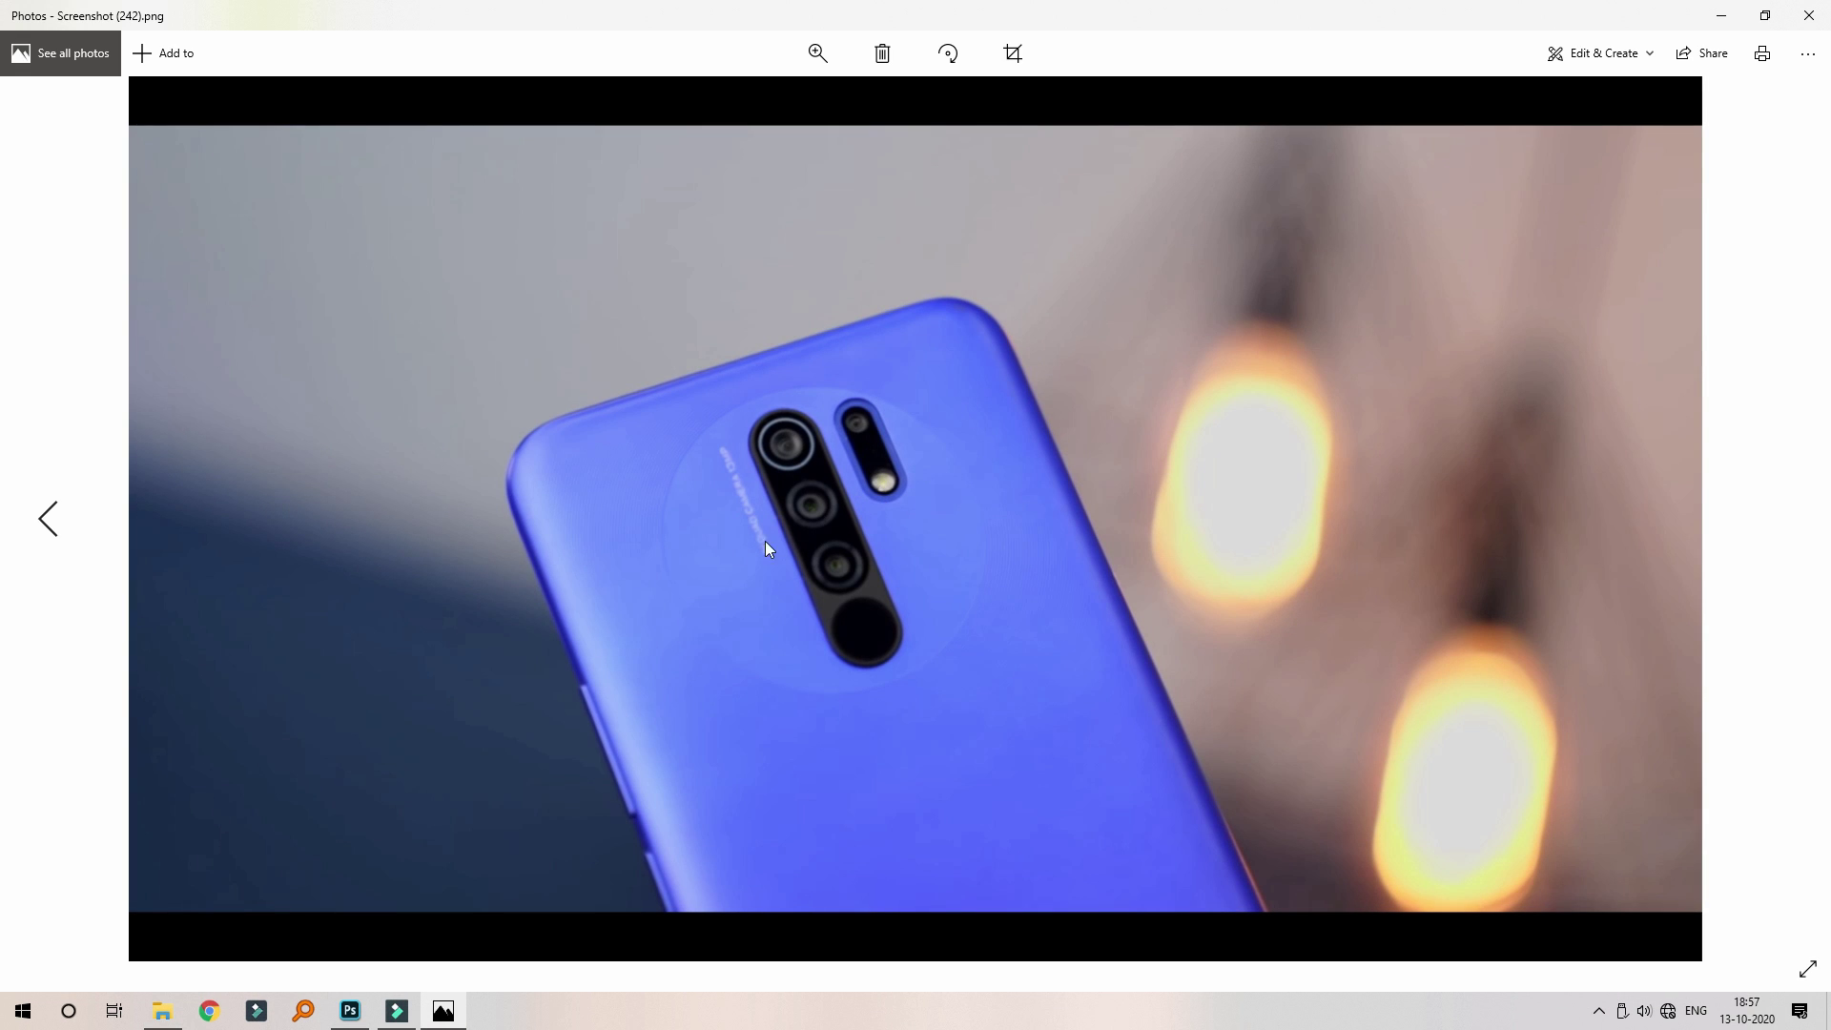
{"action": "left_click", "coordinate": [1810, 15]}
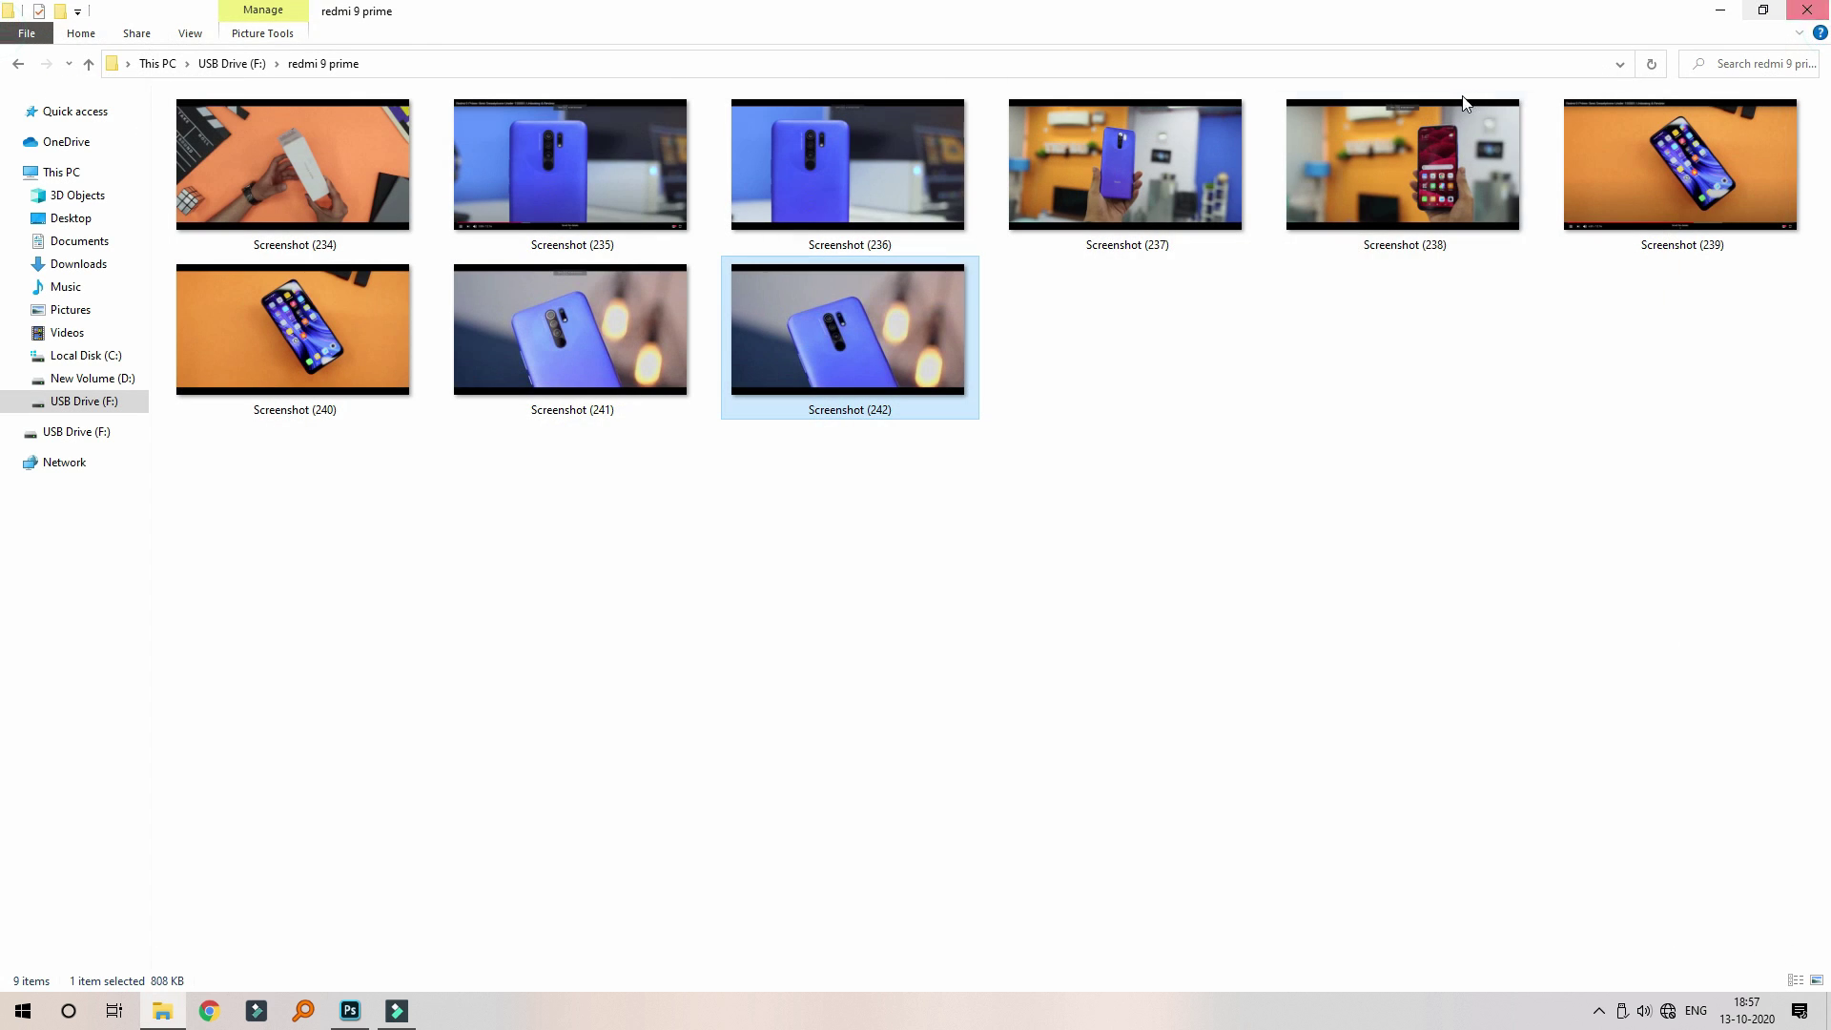
- Place Screenshot (242) in the document and enlarge it to about 76% so its black bars fall outside the canvas
{"action": "left_click_drag", "start_coordinate": [939, 325], "coordinate": [380, 585]}
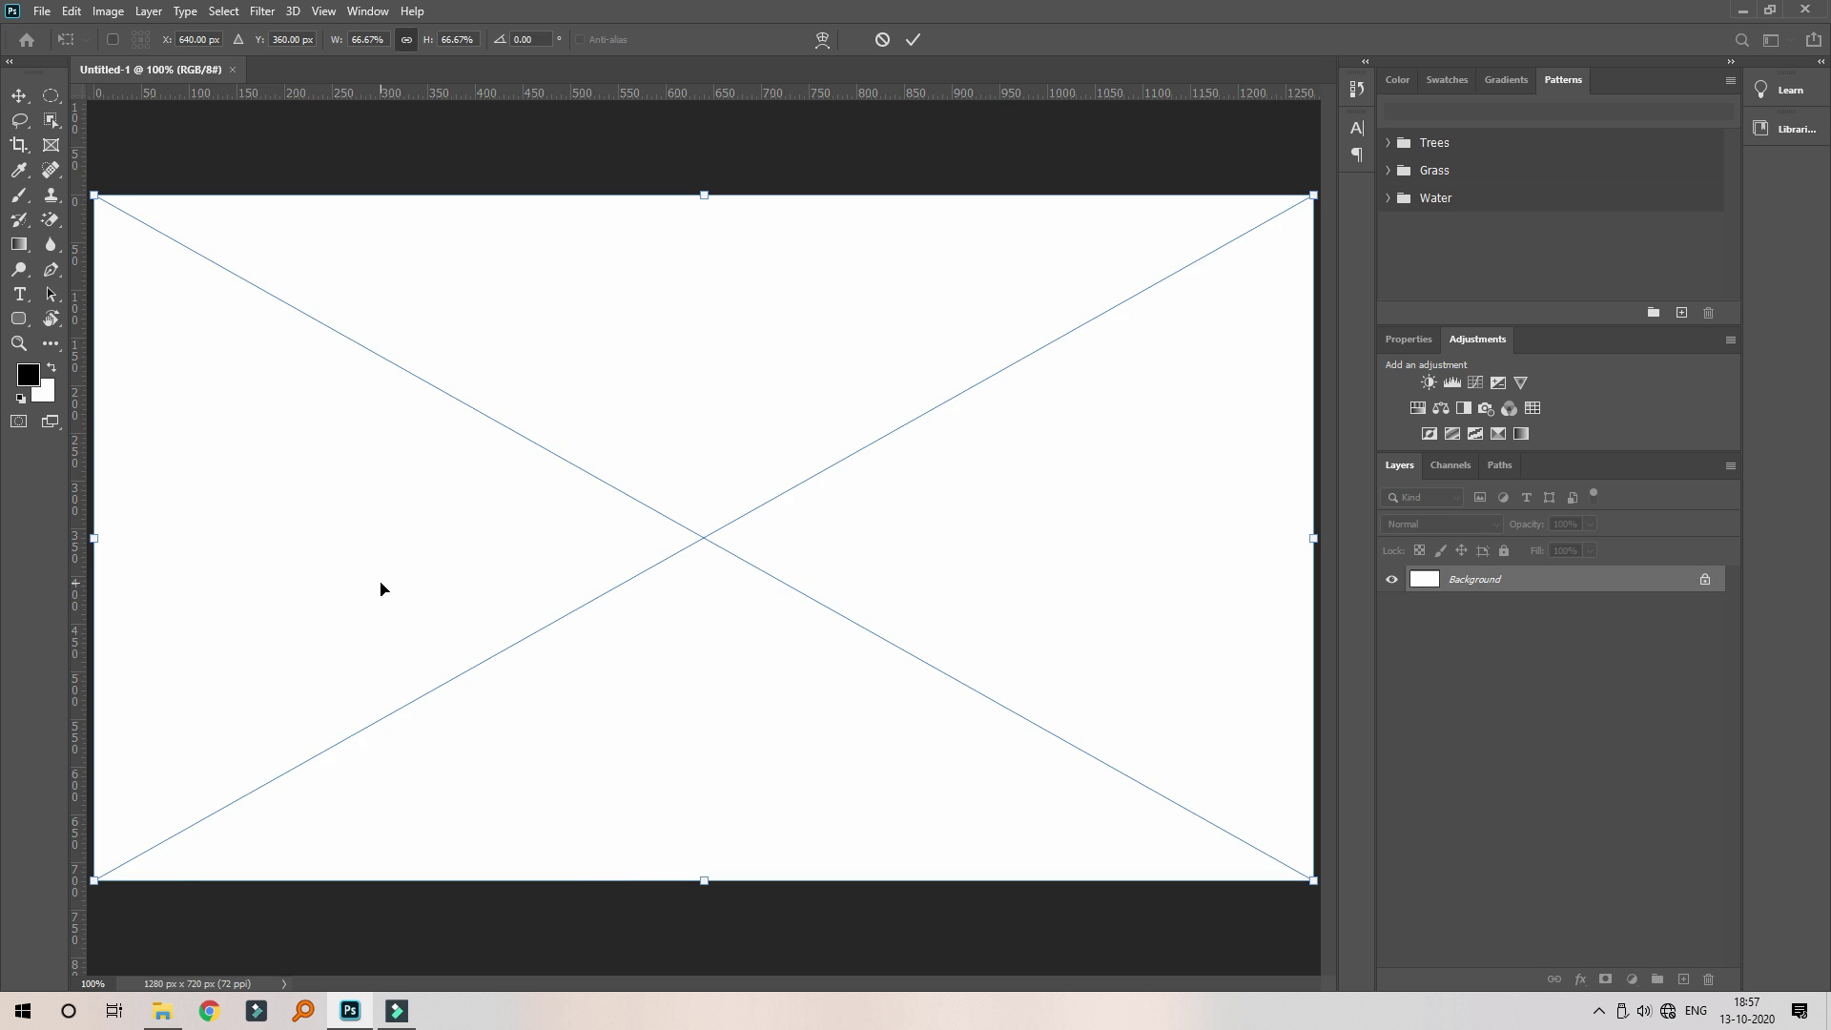
{"action": "key", "text": "ctrl+minus"}
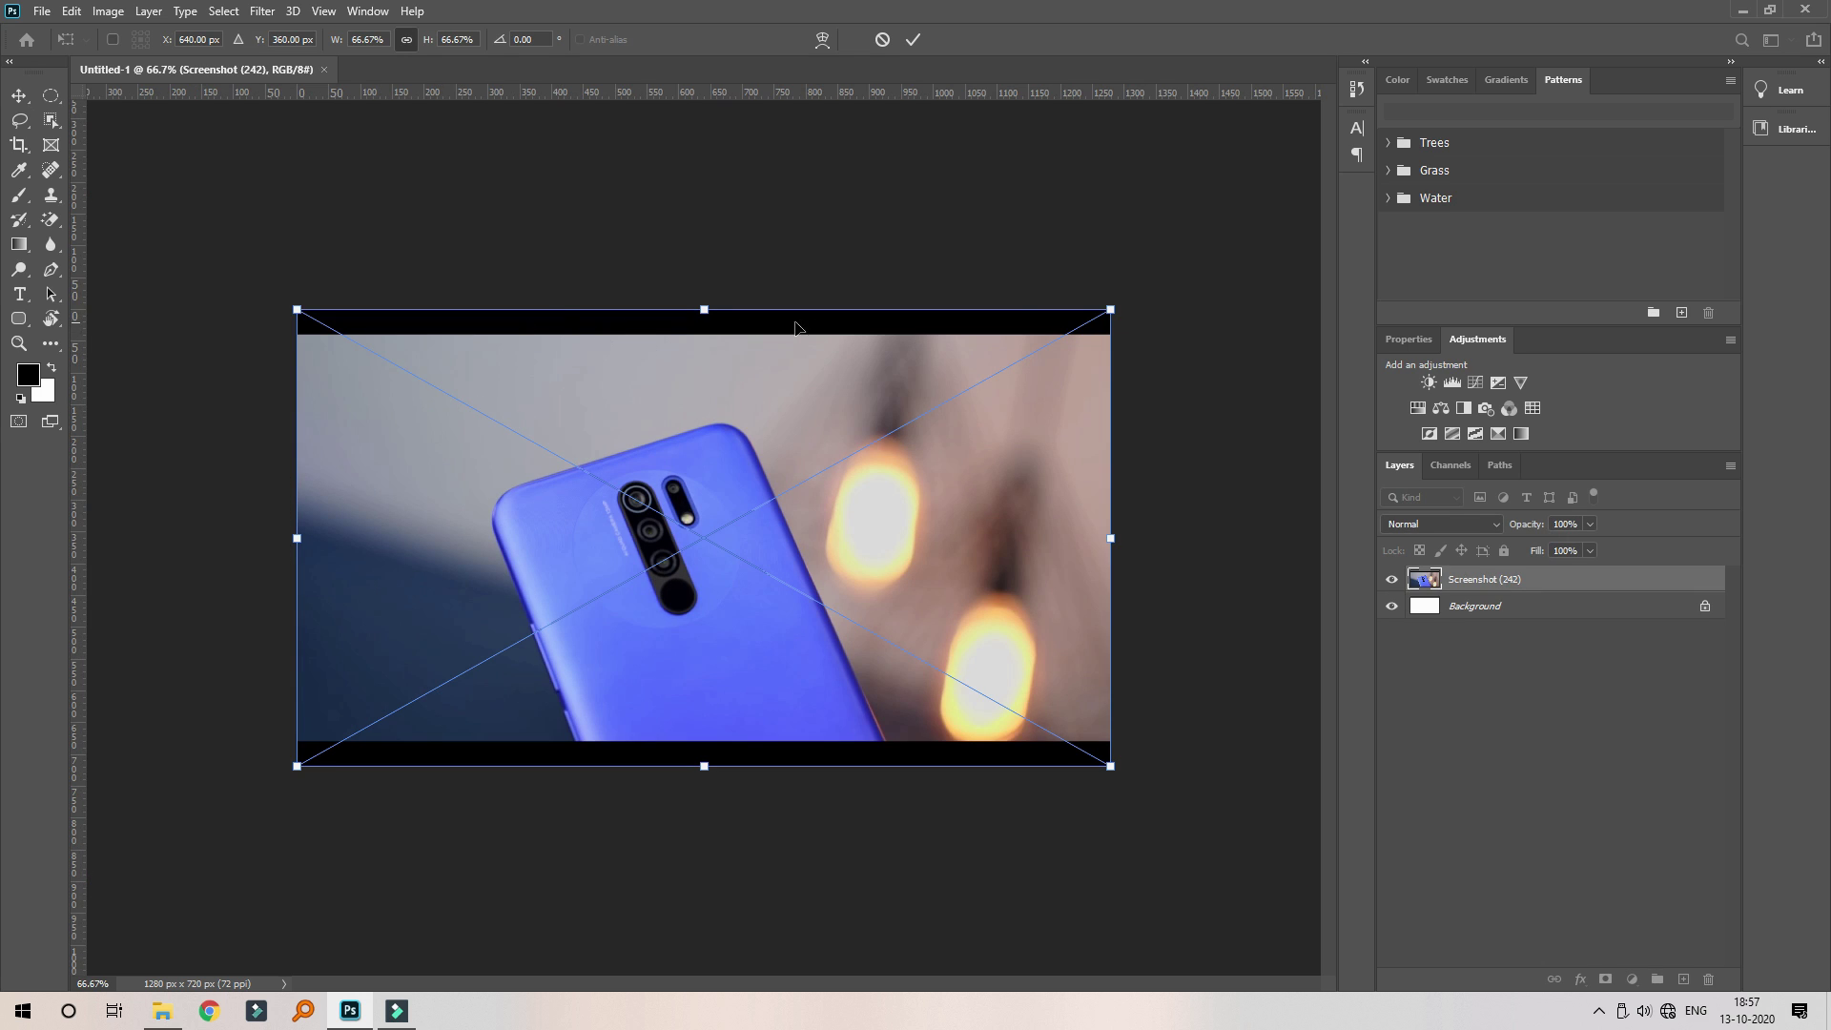
{"action": "left_click_drag", "start_coordinate": [1111, 308], "coordinate": [1170, 303]}
{"action": "left_click_drag", "start_coordinate": [1174, 772], "coordinate": [1240, 784]}
{"action": "left_click_drag", "start_coordinate": [992, 597], "coordinate": [965, 592]}
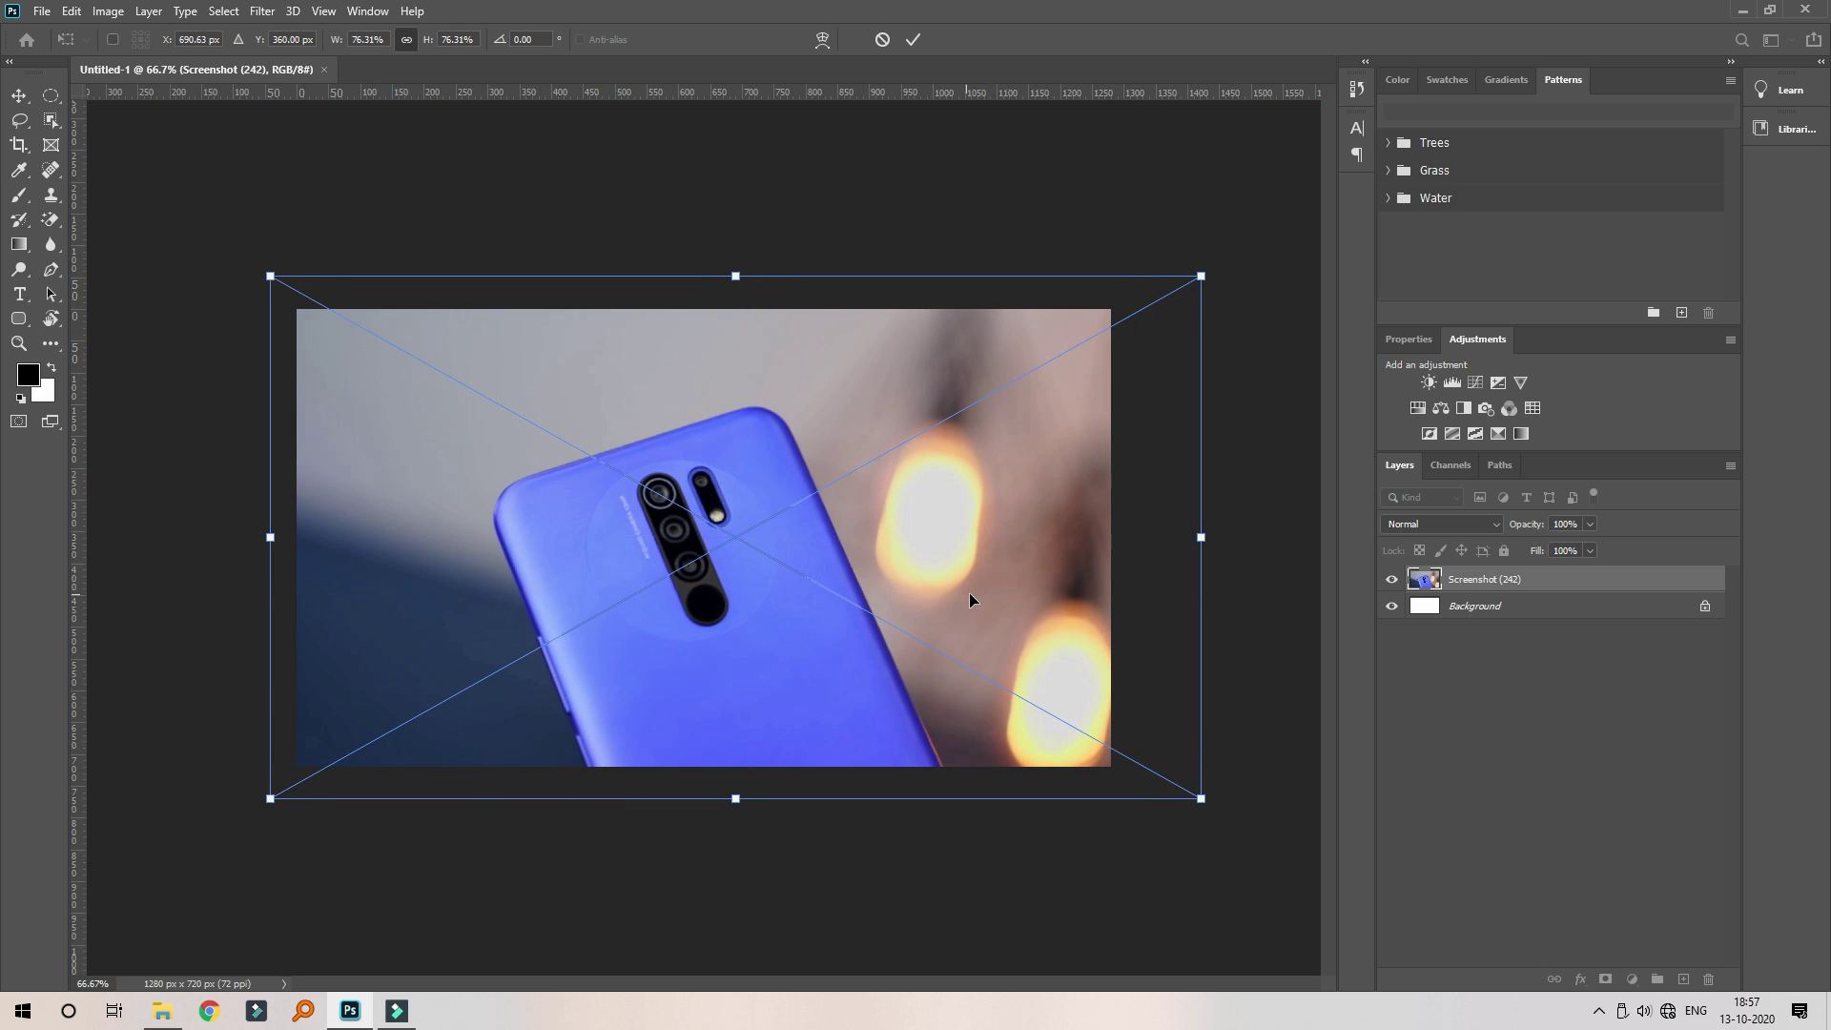
{"action": "key", "text": "Return"}
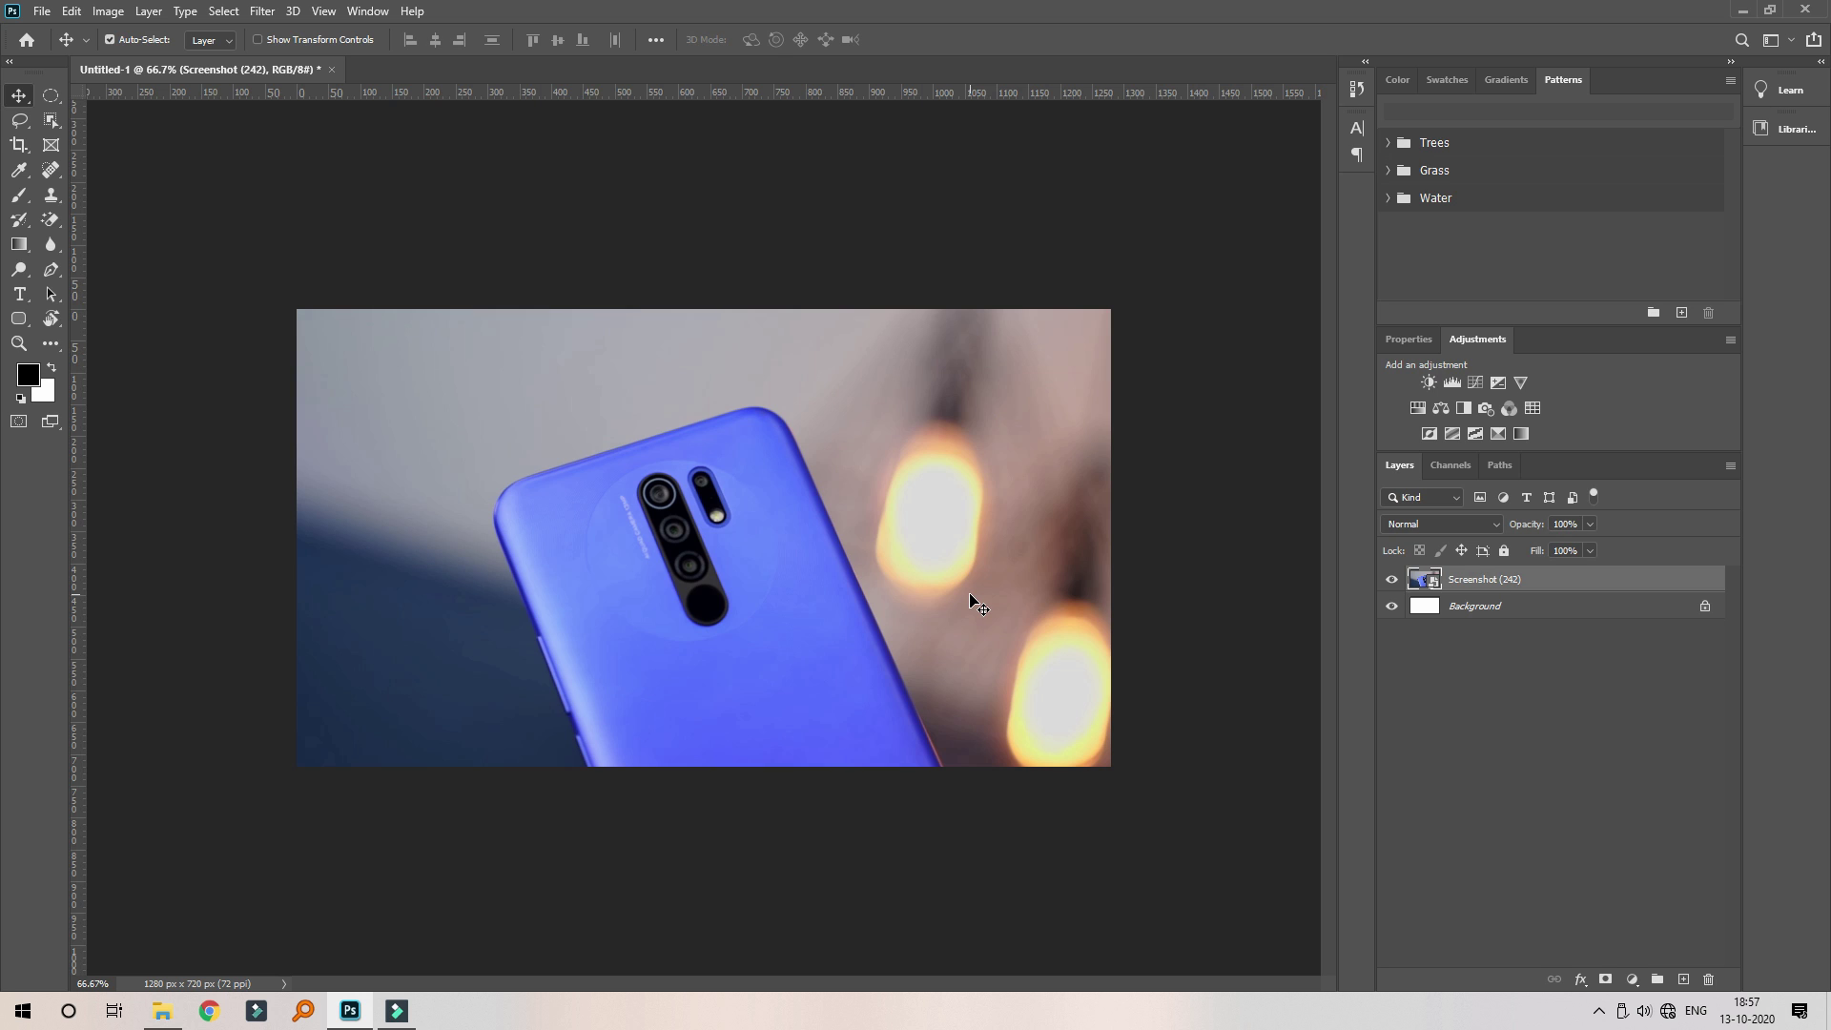
- Select a patch of the blue phone back beside the camera with the Rectangular Marquee and copy it onto a new layer
{"action": "key", "text": "ctrl+plus"}
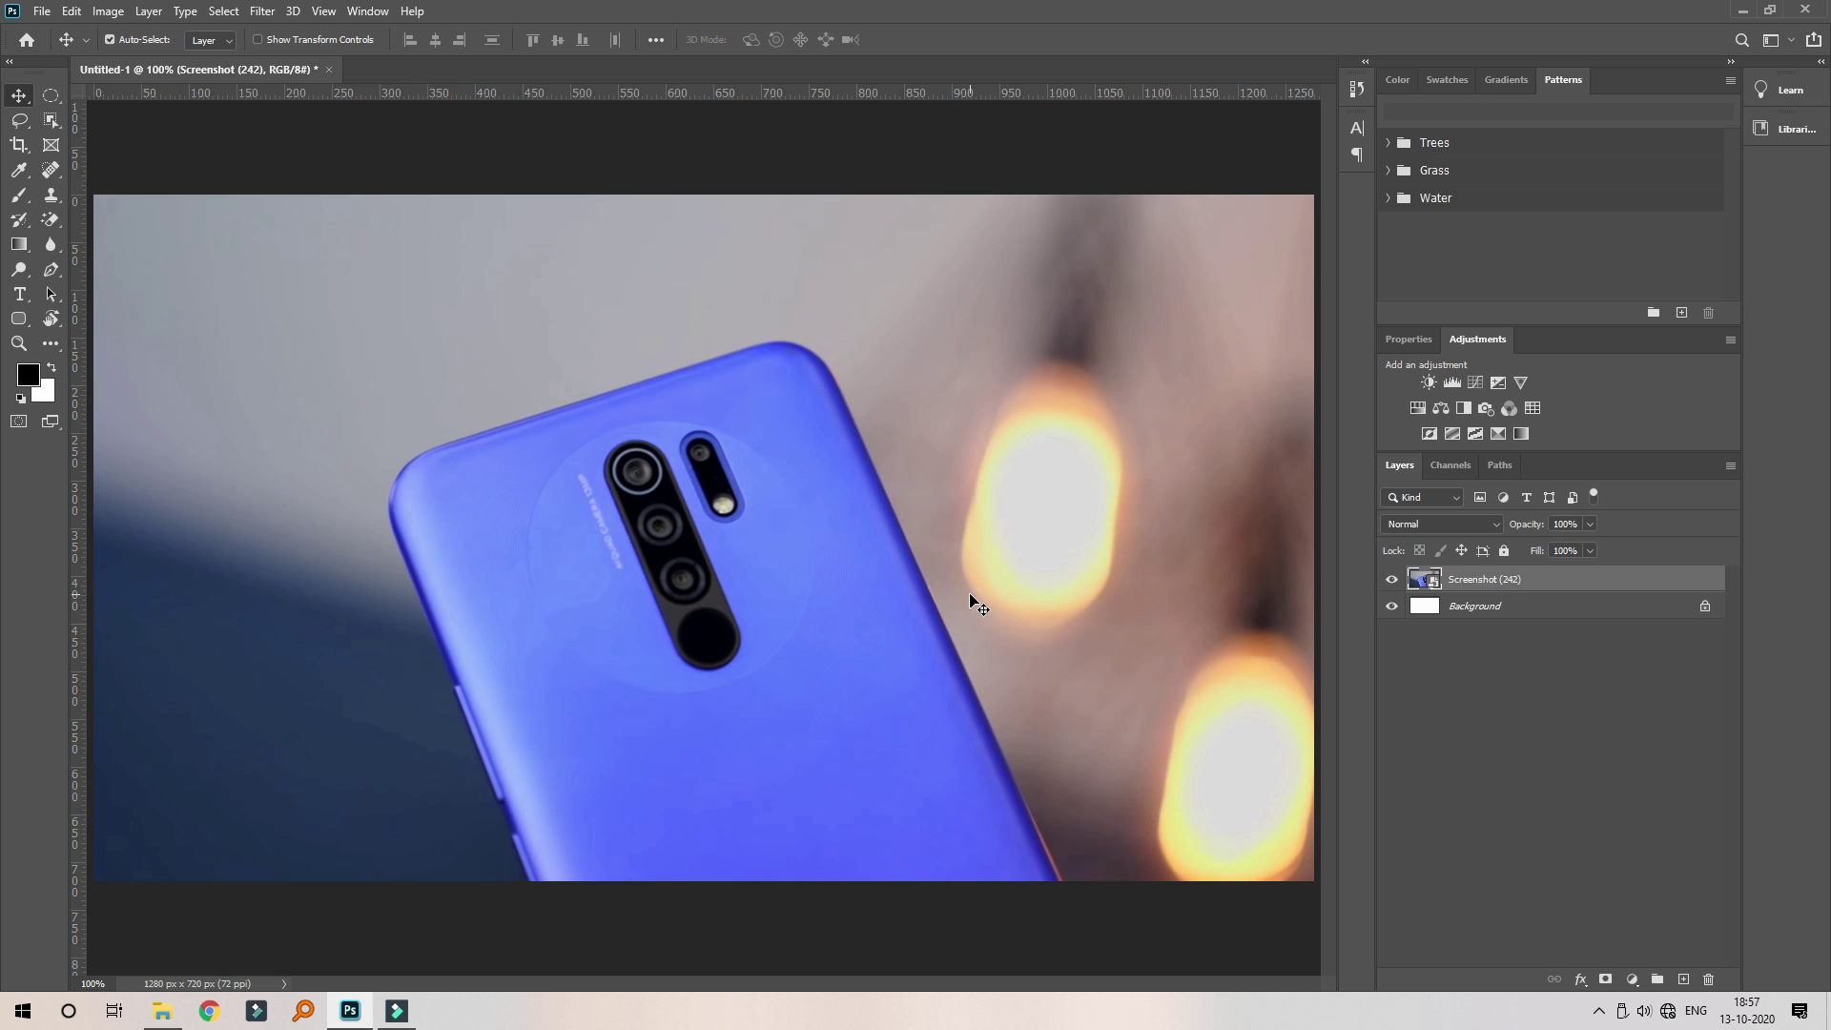
{"action": "key", "text": "ctrl+plus"}
{"action": "key", "text": "ctrl+plus"}
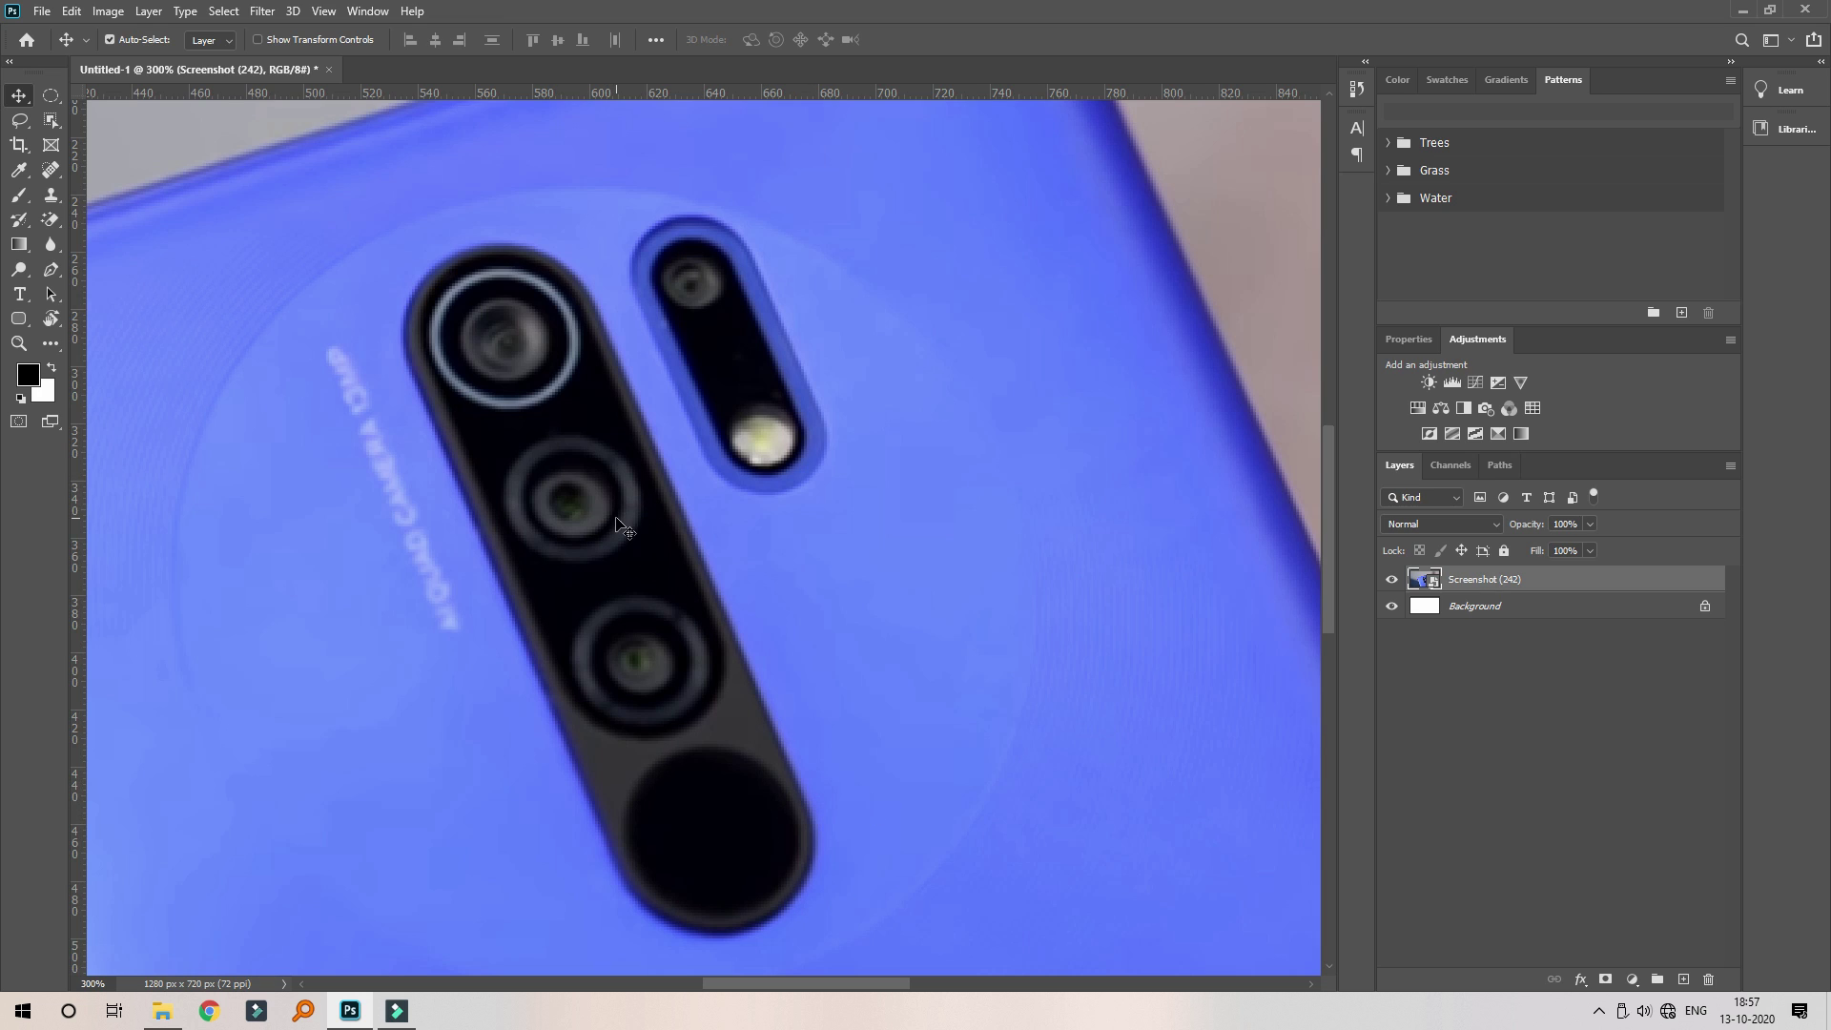
{"action": "left_click", "coordinate": [49, 96]}
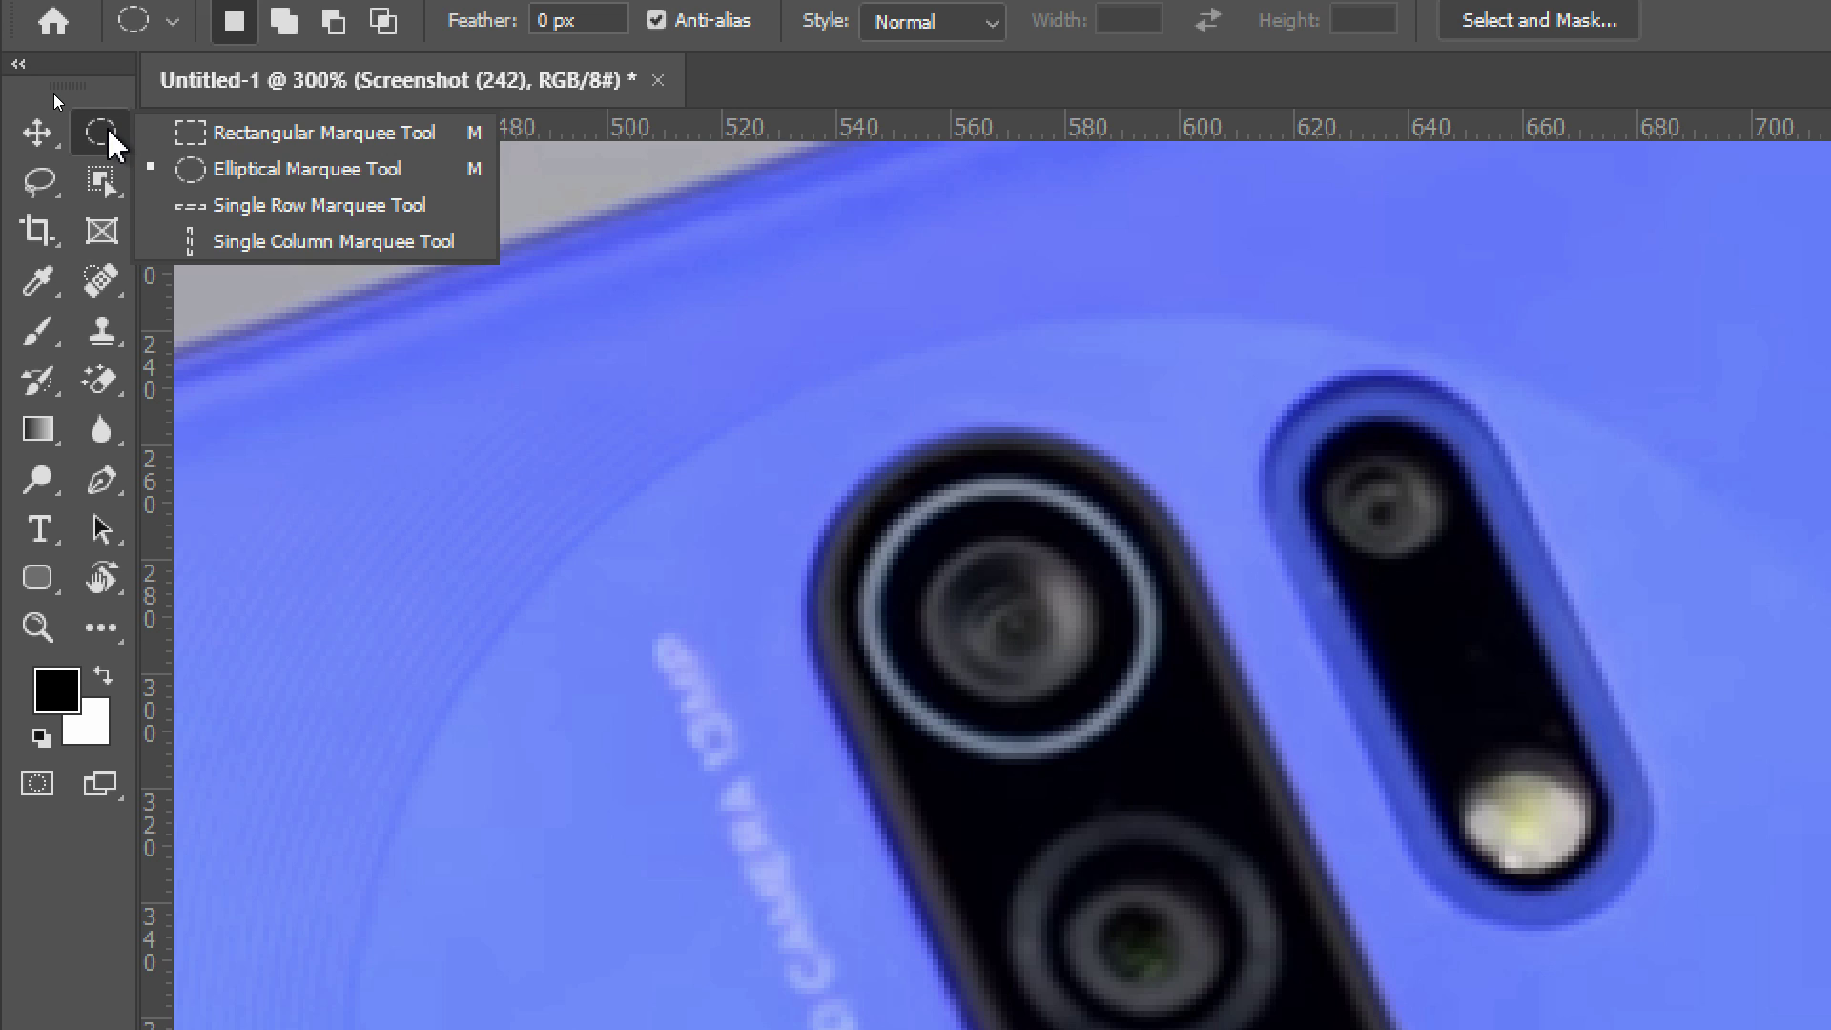
{"action": "left_click", "coordinate": [299, 143]}
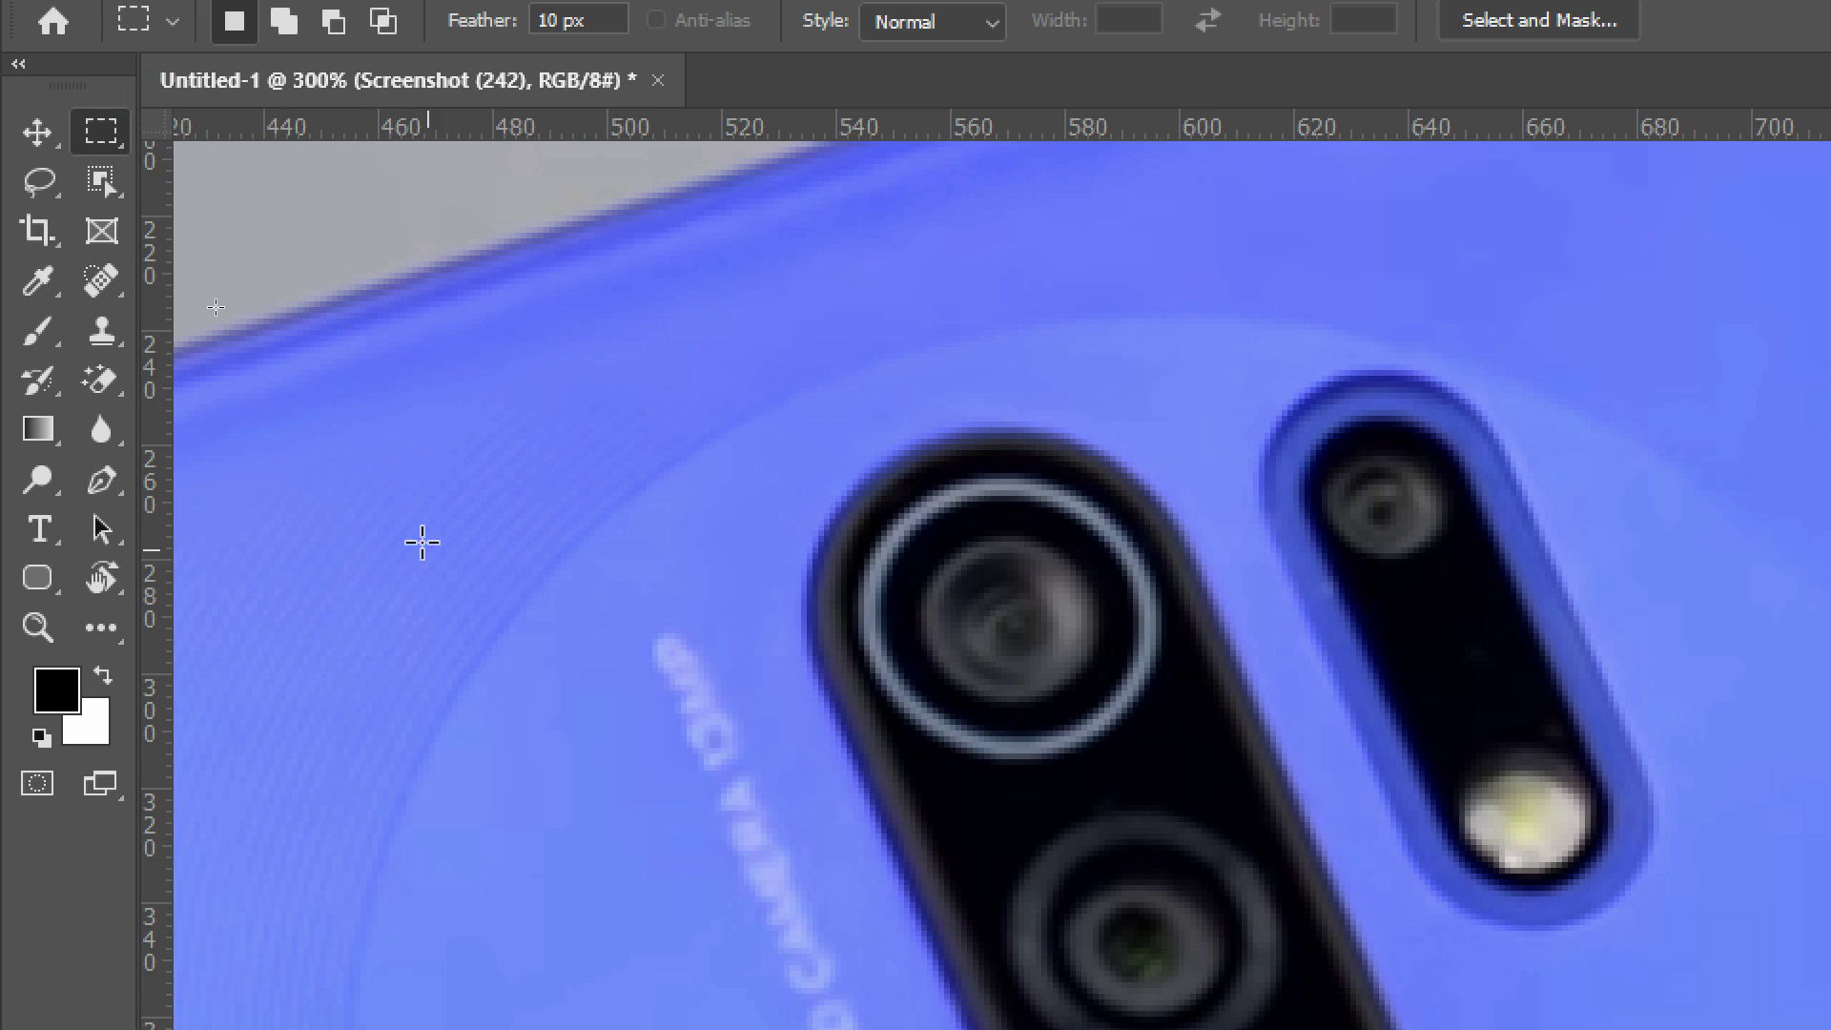
{"action": "left_click_drag", "start_coordinate": [311, 302], "coordinate": [666, 586]}
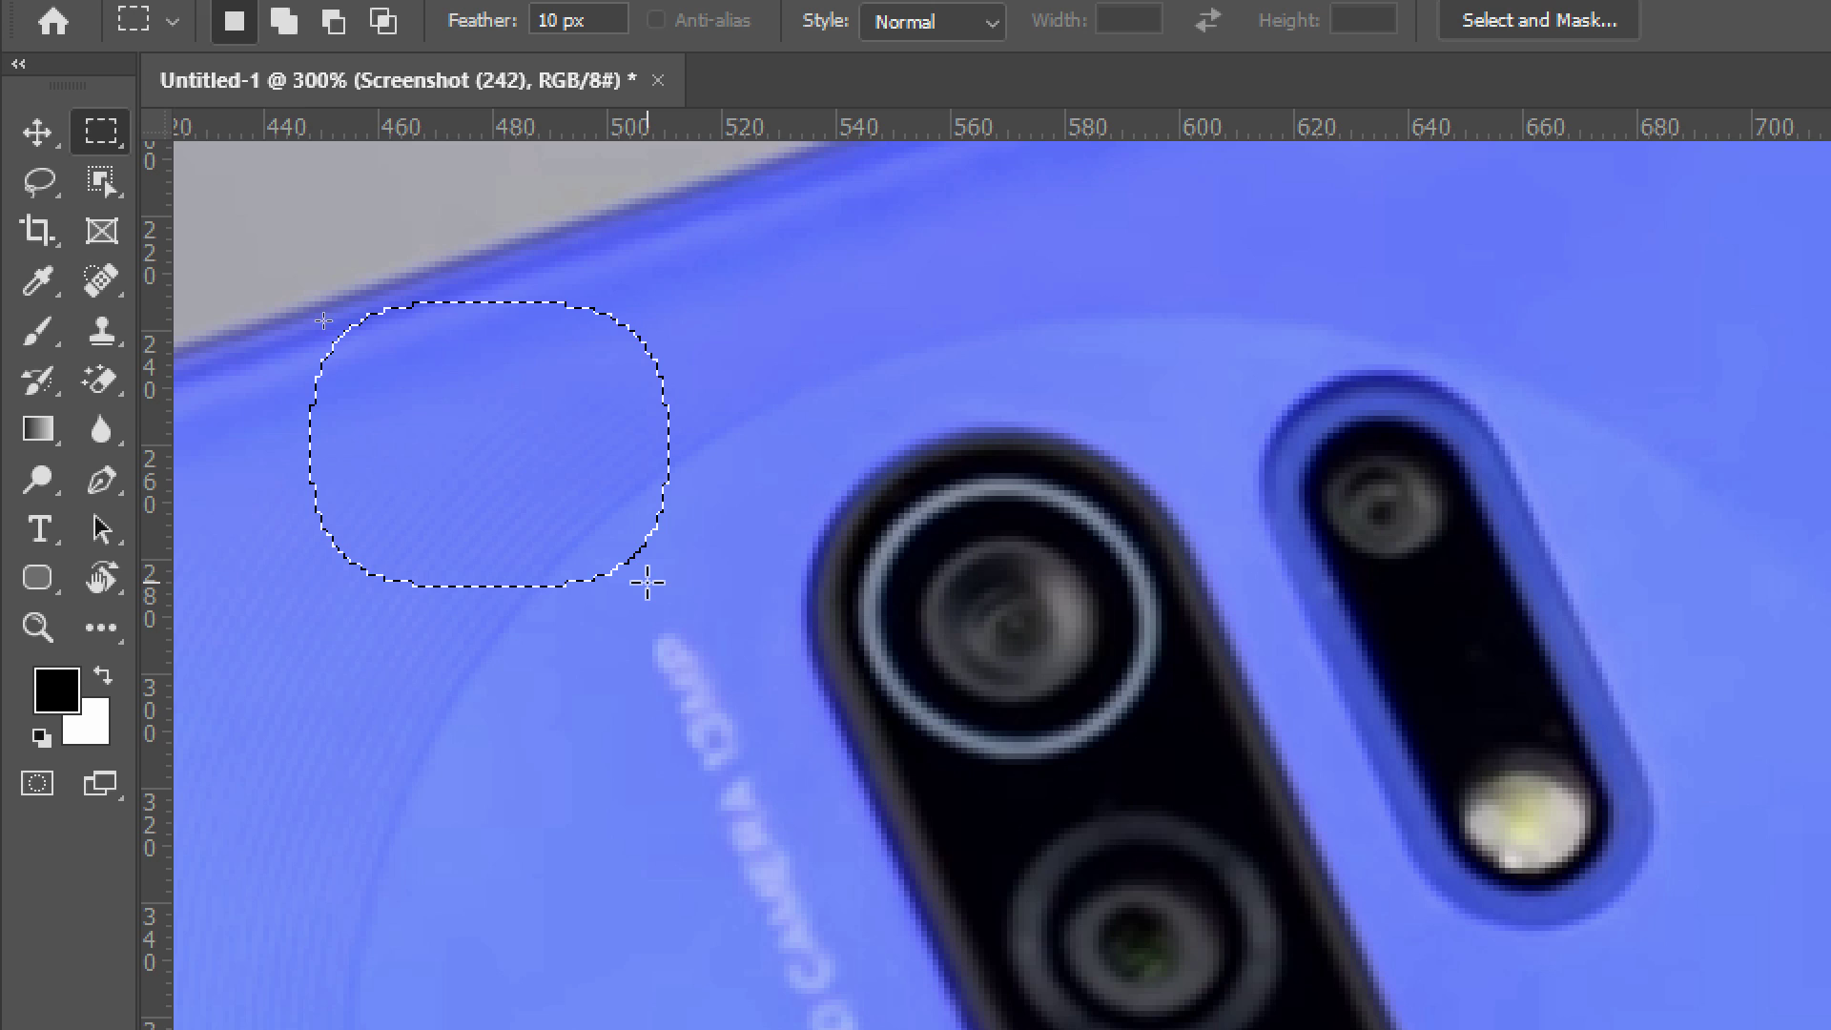
{"action": "key", "text": "ctrl+c"}
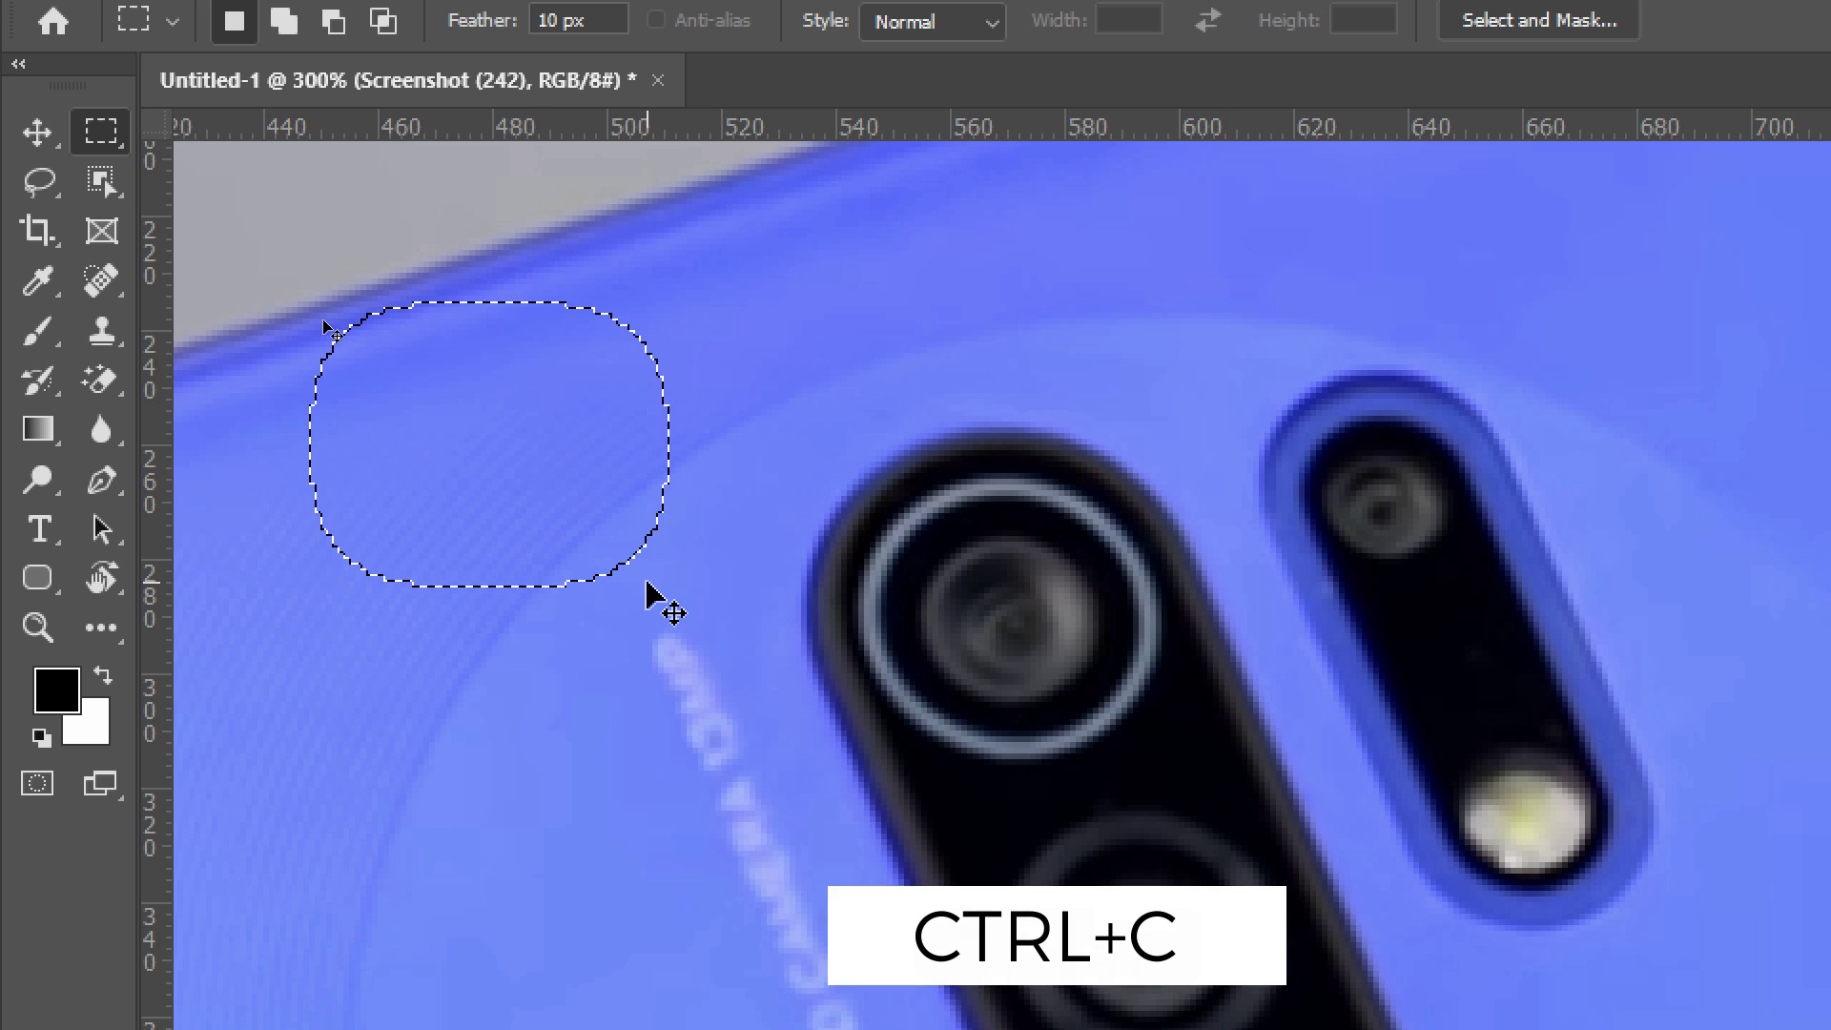
{"action": "key", "text": "ctrl+v"}
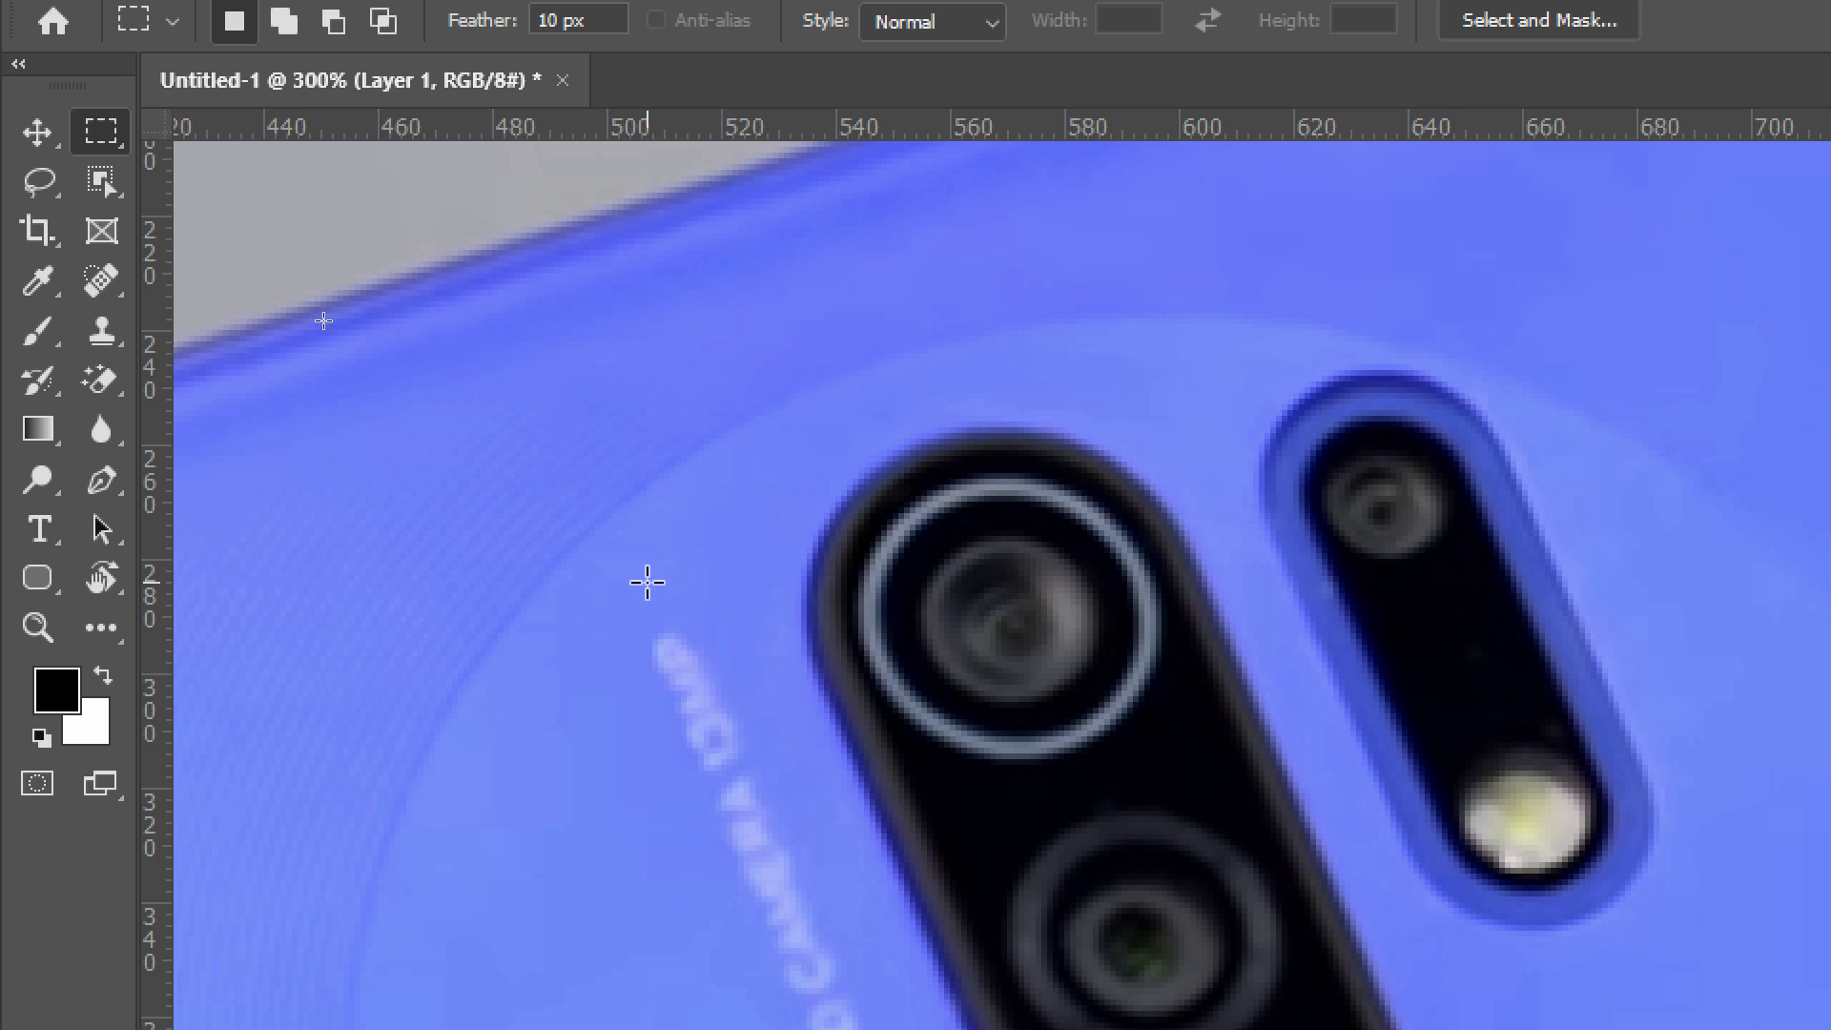
- Move the copied blue patch over the phone's uppermost camera lens
{"action": "key", "text": "v"}
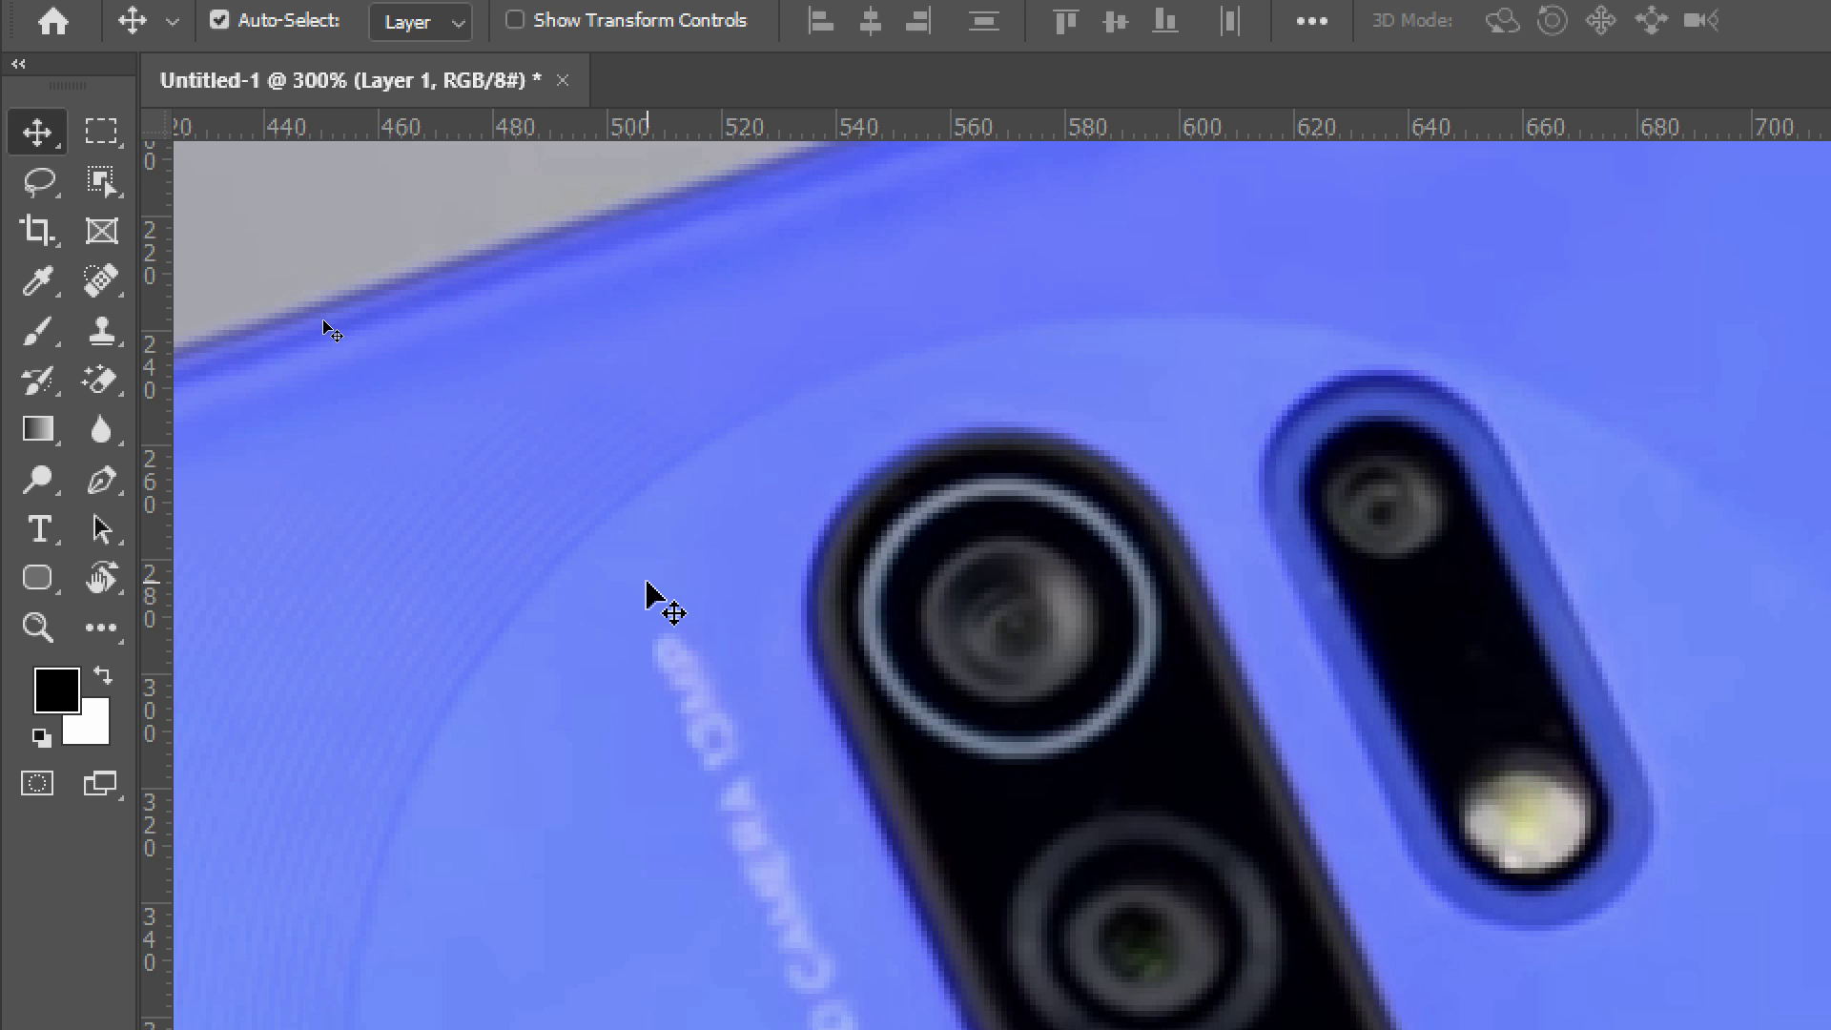
{"action": "right_click", "coordinate": [38, 132]}
{"action": "left_click_drag", "start_coordinate": [413, 487], "coordinate": [1043, 667]}
{"action": "left_click", "coordinate": [982, 655]}
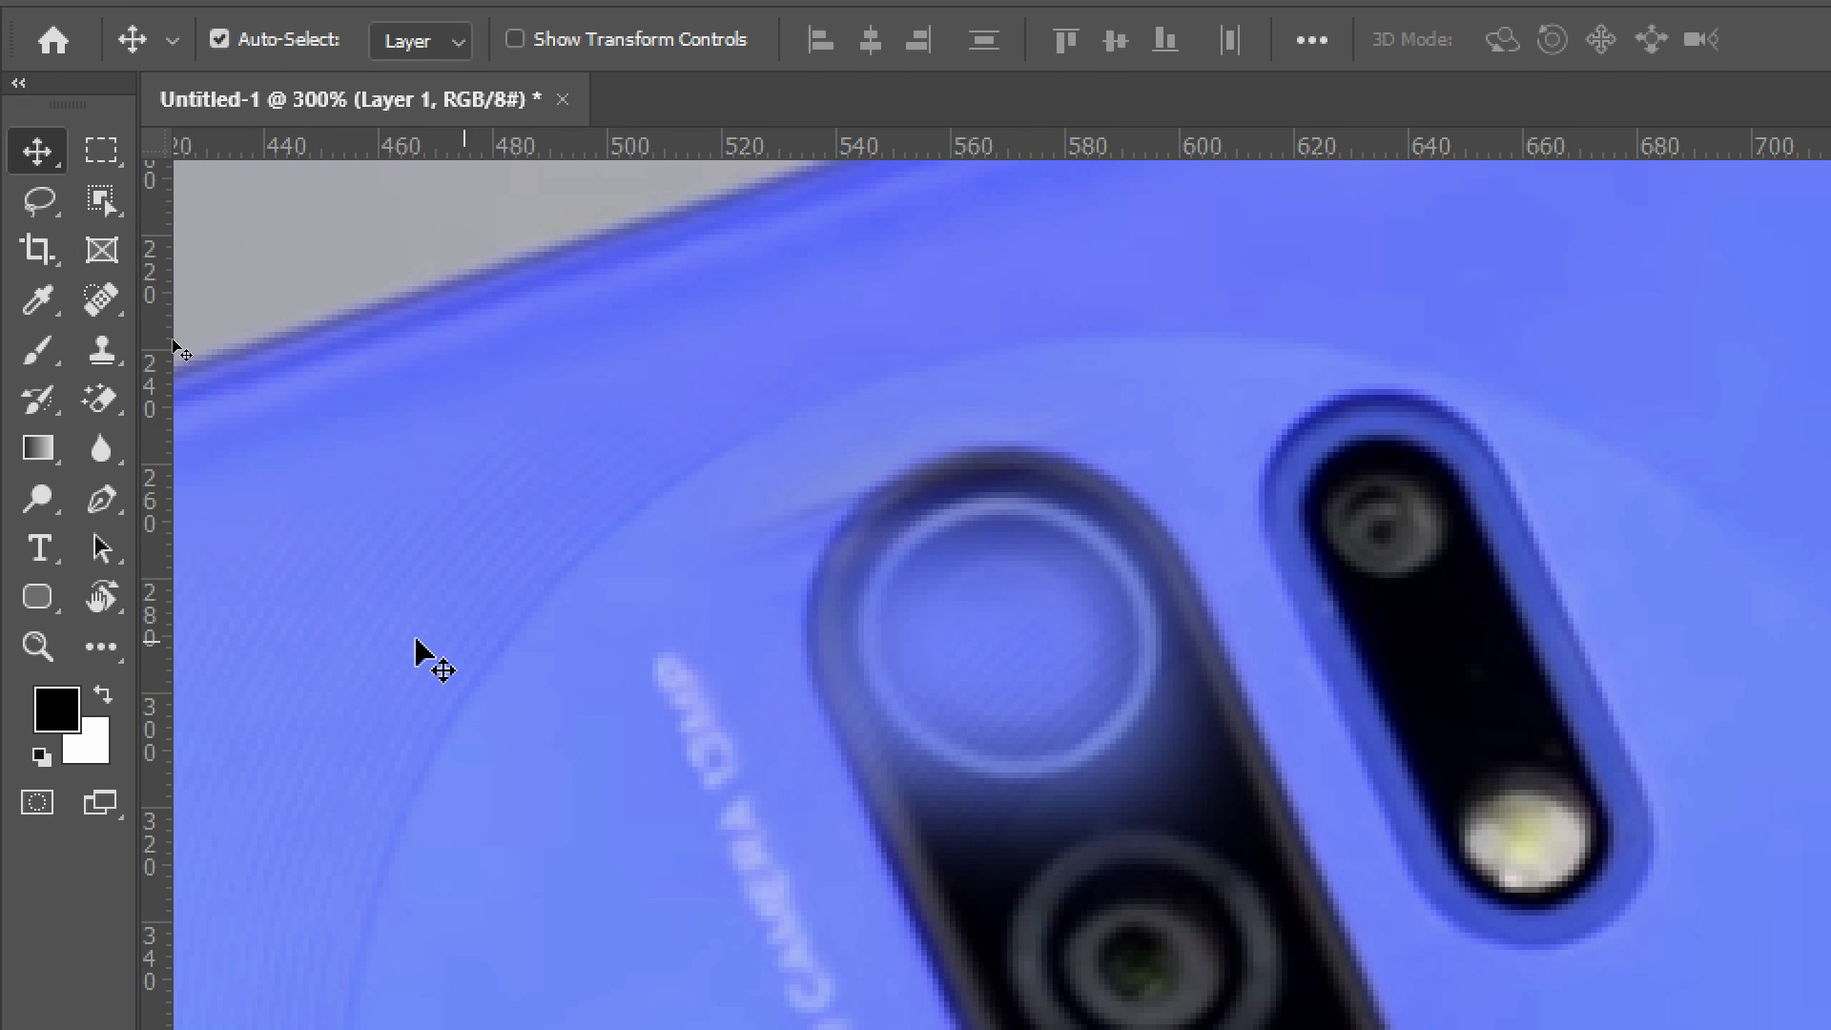
{"action": "key", "text": "ctrl"}
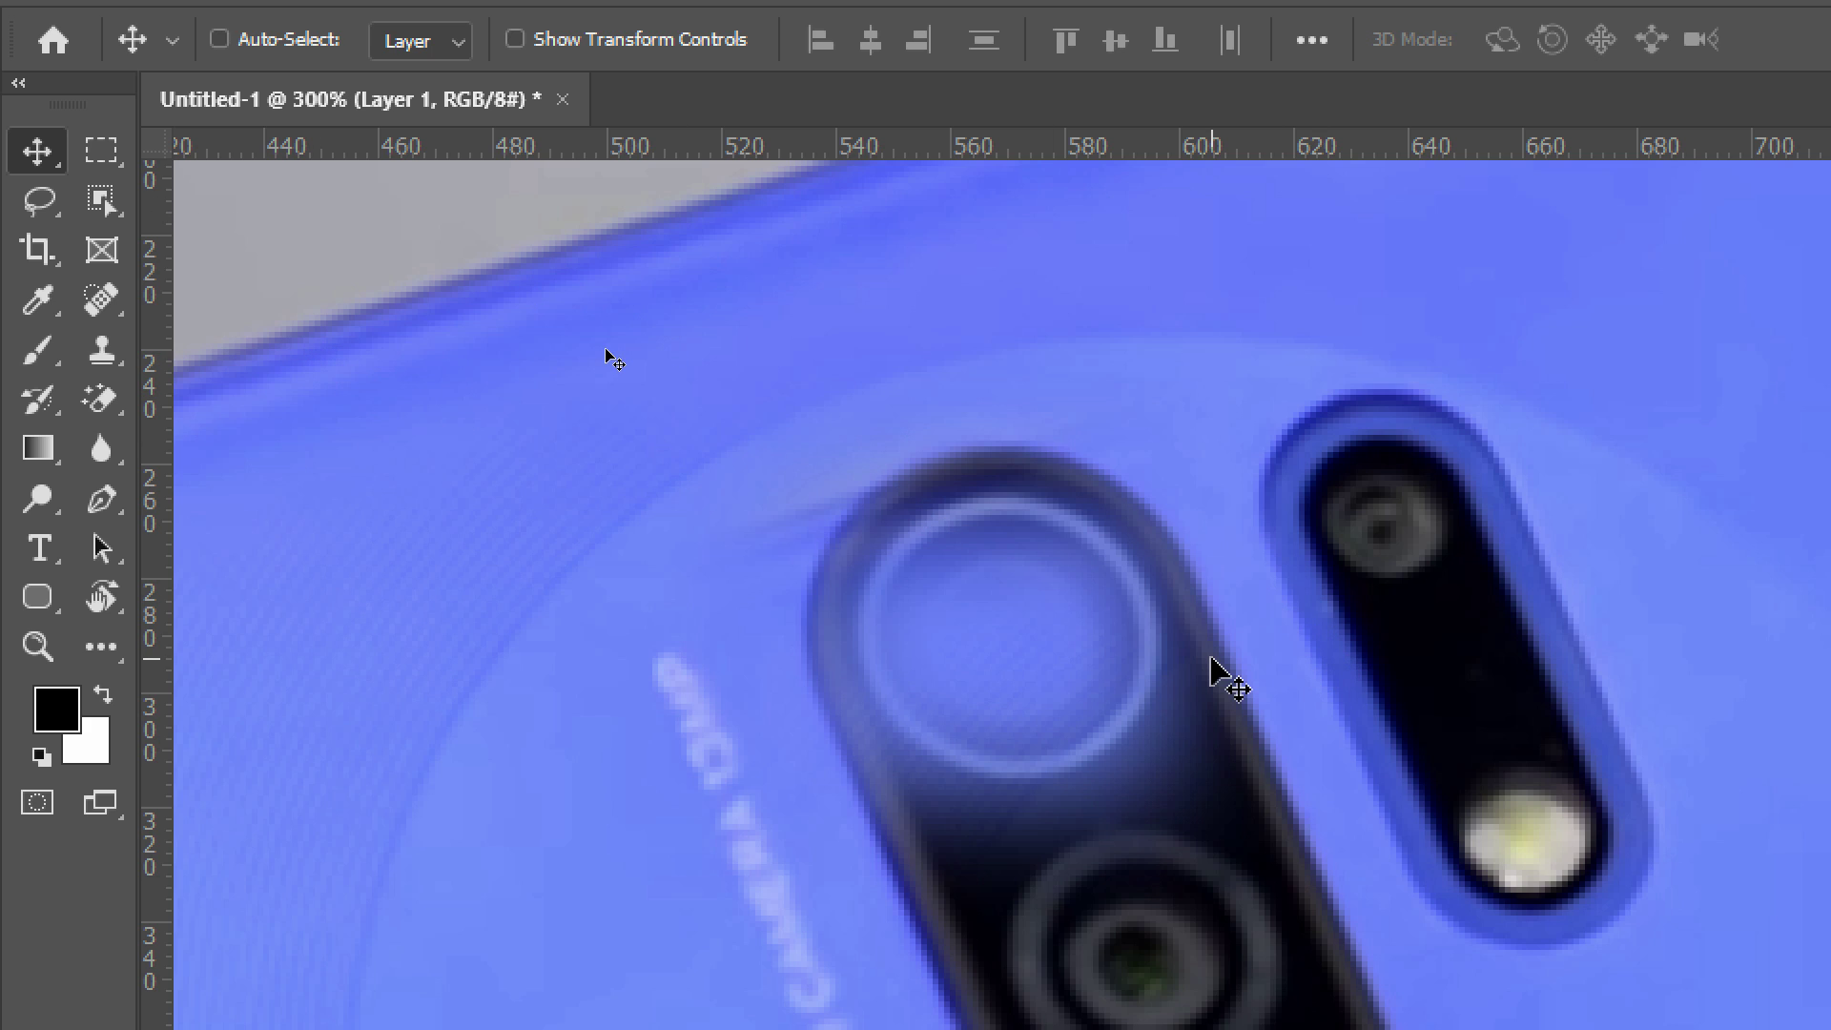
{"action": "key", "text": "ctrl+minus"}
{"action": "key", "text": "ctrl+minus"}
{"action": "key", "text": "ctrl+minus"}
{"action": "key", "text": "ctrl+minus"}
{"action": "key", "text": "ctrl+minus"}
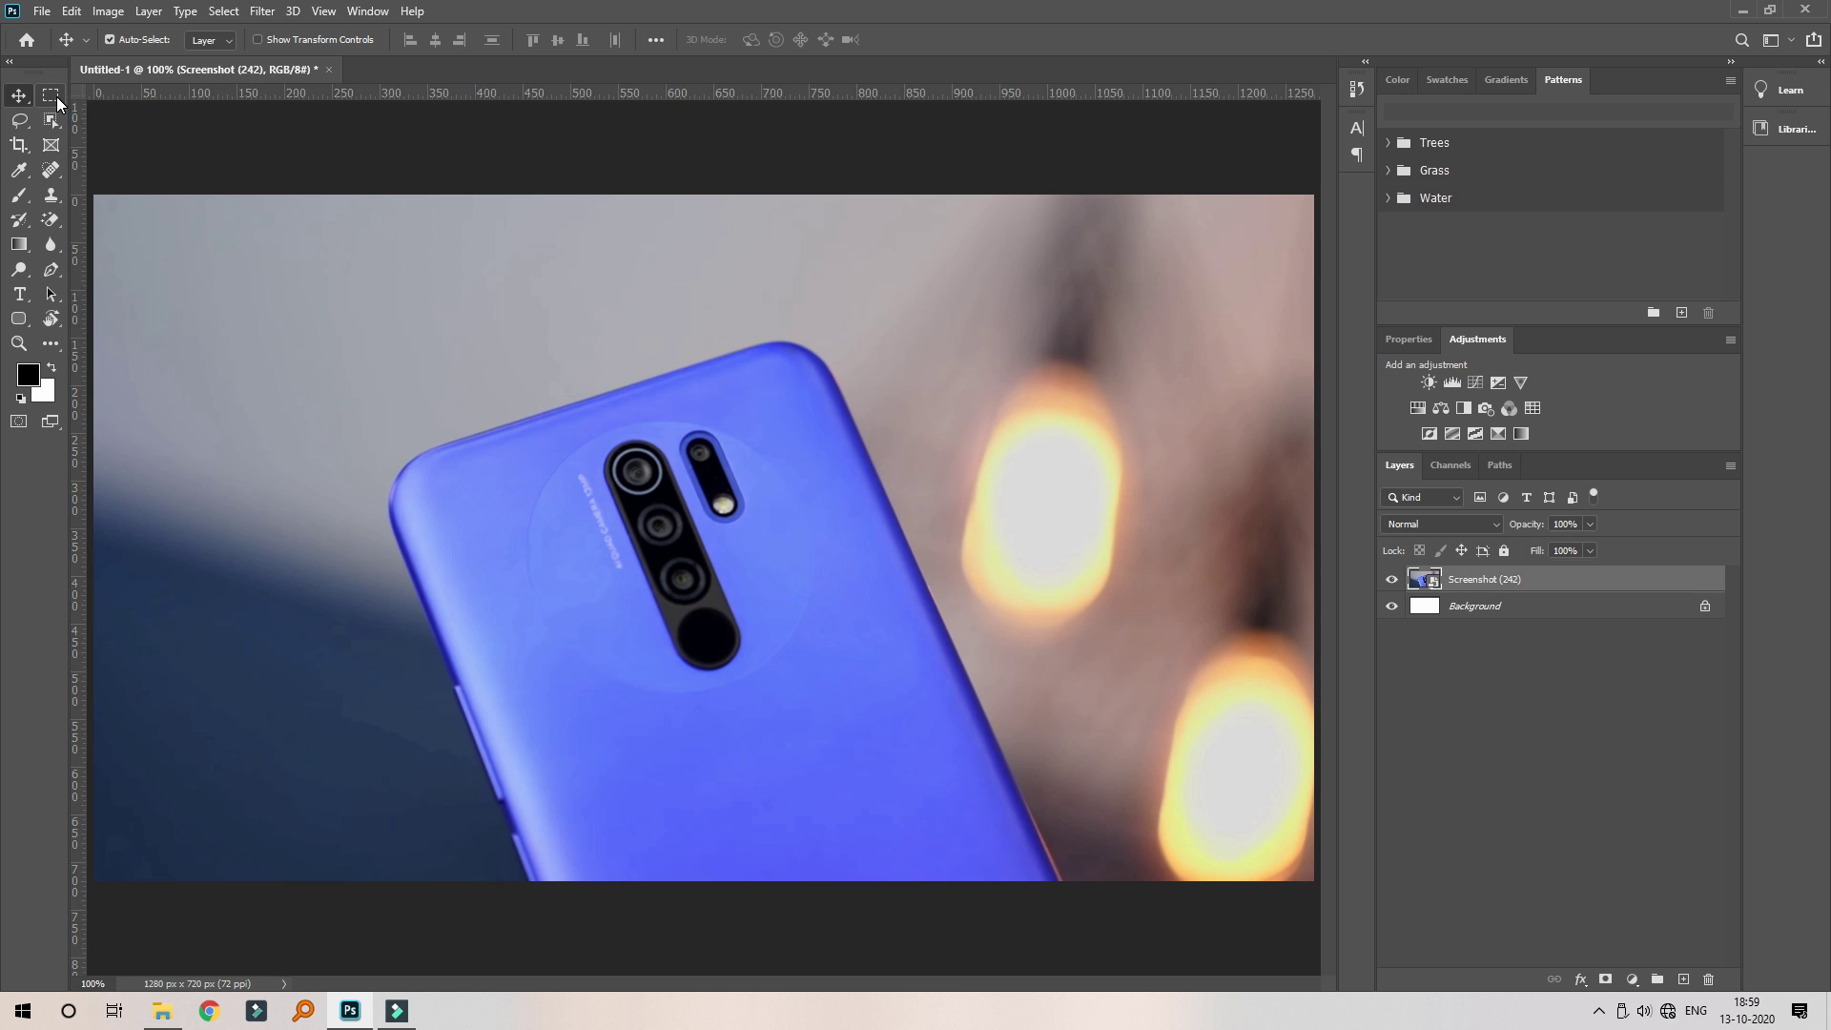
- Select the upper blurred light with the Rectangular Marquee and nudge the selection outline slightly to the right
{"action": "left_click", "coordinate": [56, 96]}
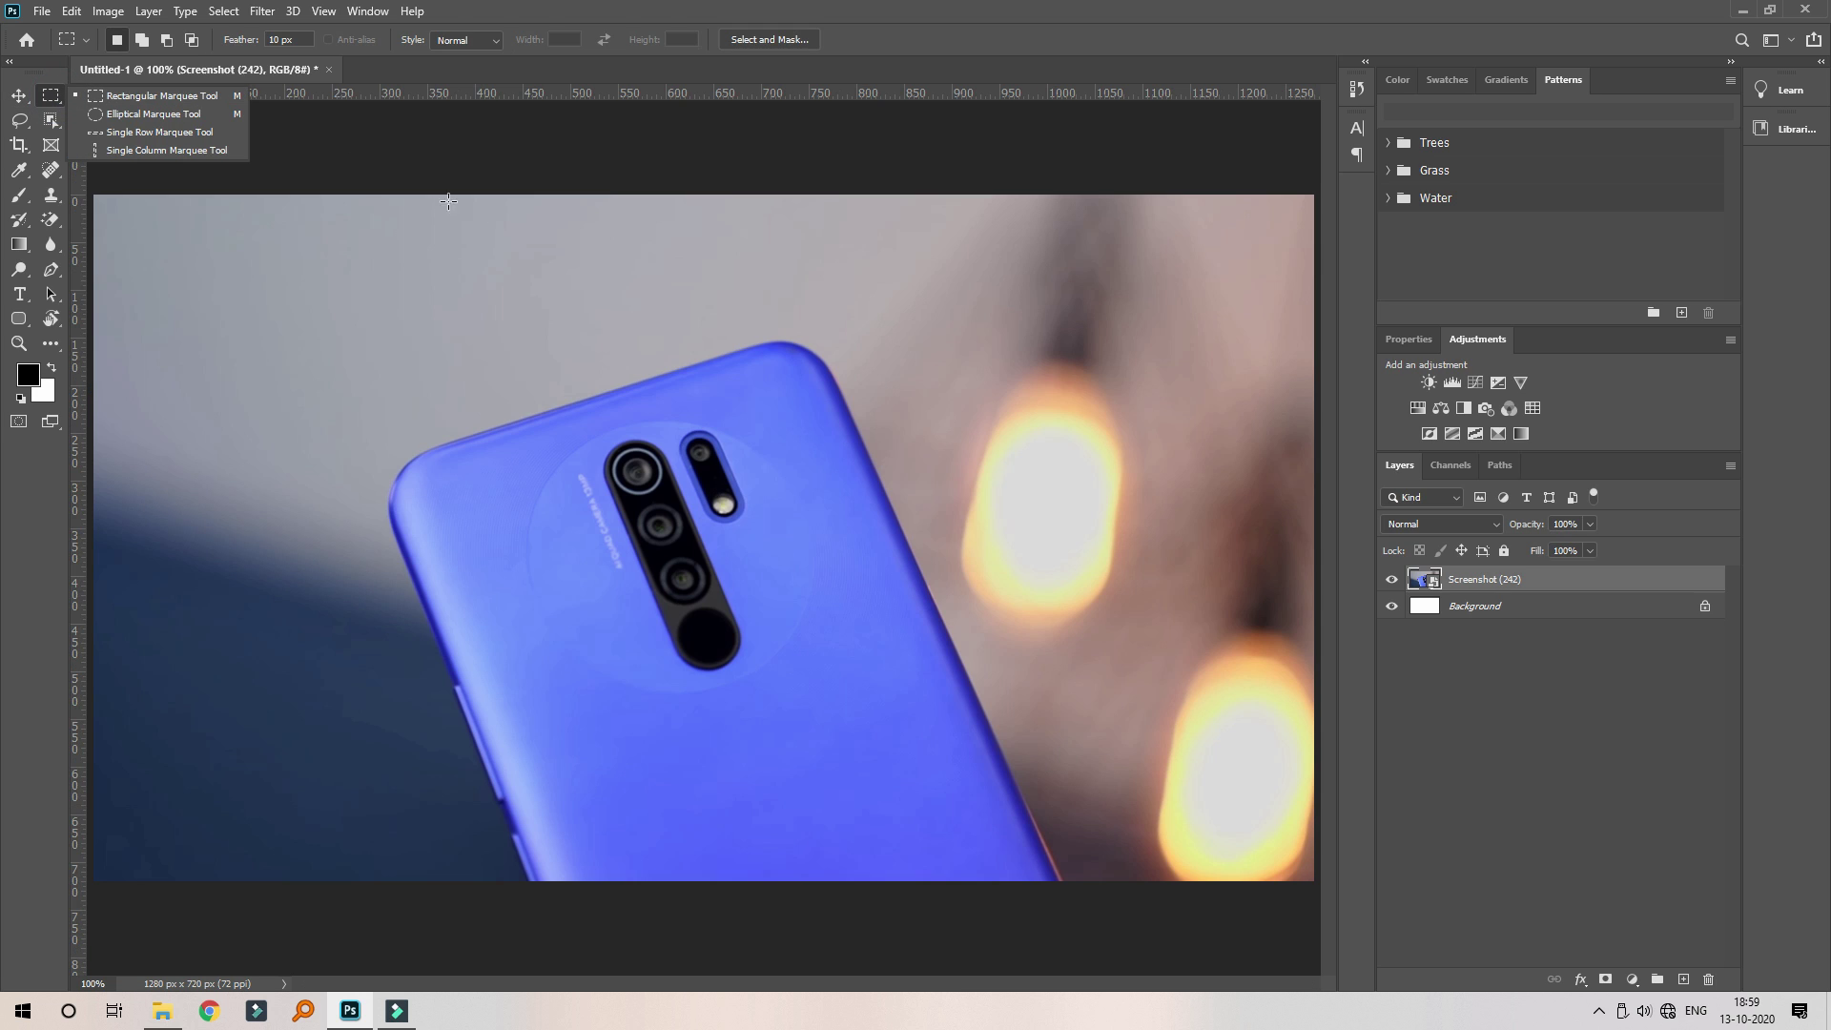
{"action": "left_click_drag", "start_coordinate": [932, 306], "coordinate": [1142, 639]}
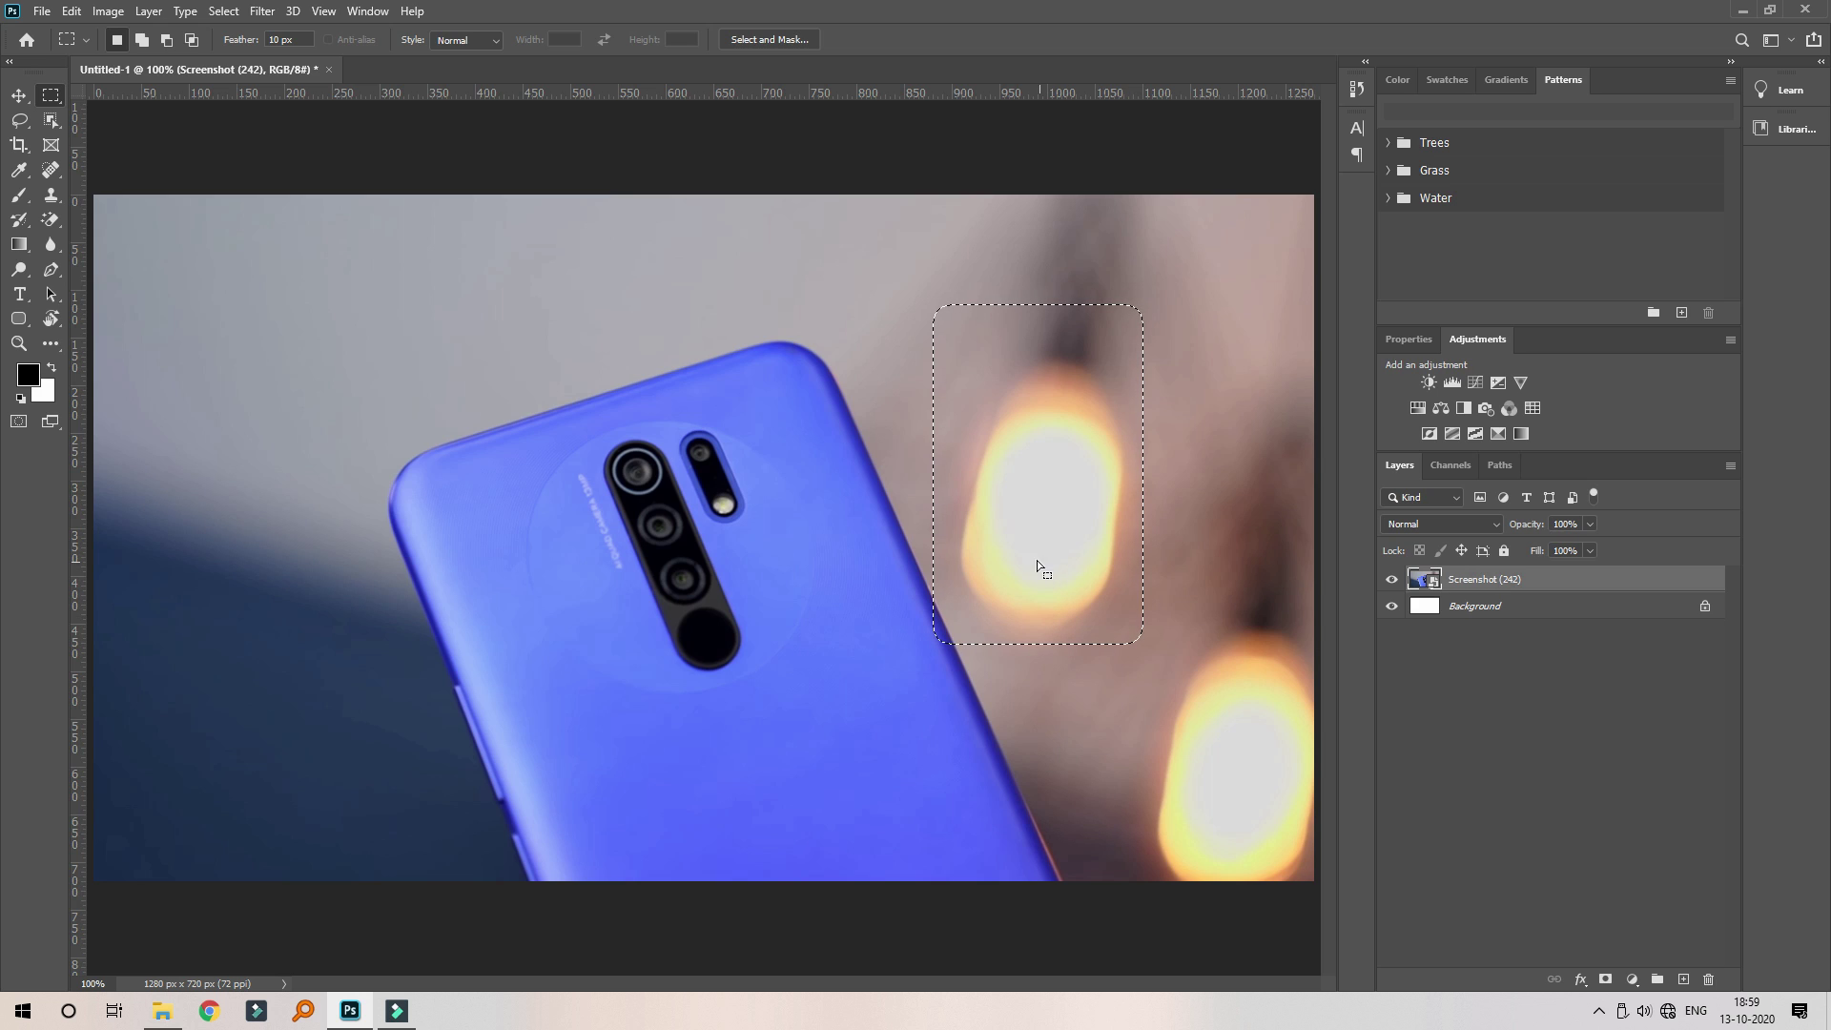
{"action": "key", "text": "Right"}
{"action": "key", "text": "Right"}
{"action": "key", "text": "Right"}
{"action": "key", "text": "Right"}
{"action": "key", "text": "Right"}
{"action": "key", "text": "Right"}
{"action": "key", "text": "Right"}
{"action": "key", "text": "Right"}
{"action": "key", "text": "Right"}
{"action": "key", "text": "Right"}
{"action": "key", "text": "Right"}
{"action": "key", "text": "Right"}
{"action": "key", "text": "Right"}
{"action": "key", "text": "Right"}
{"action": "key", "text": "Right"}
{"action": "key", "text": "Right"}
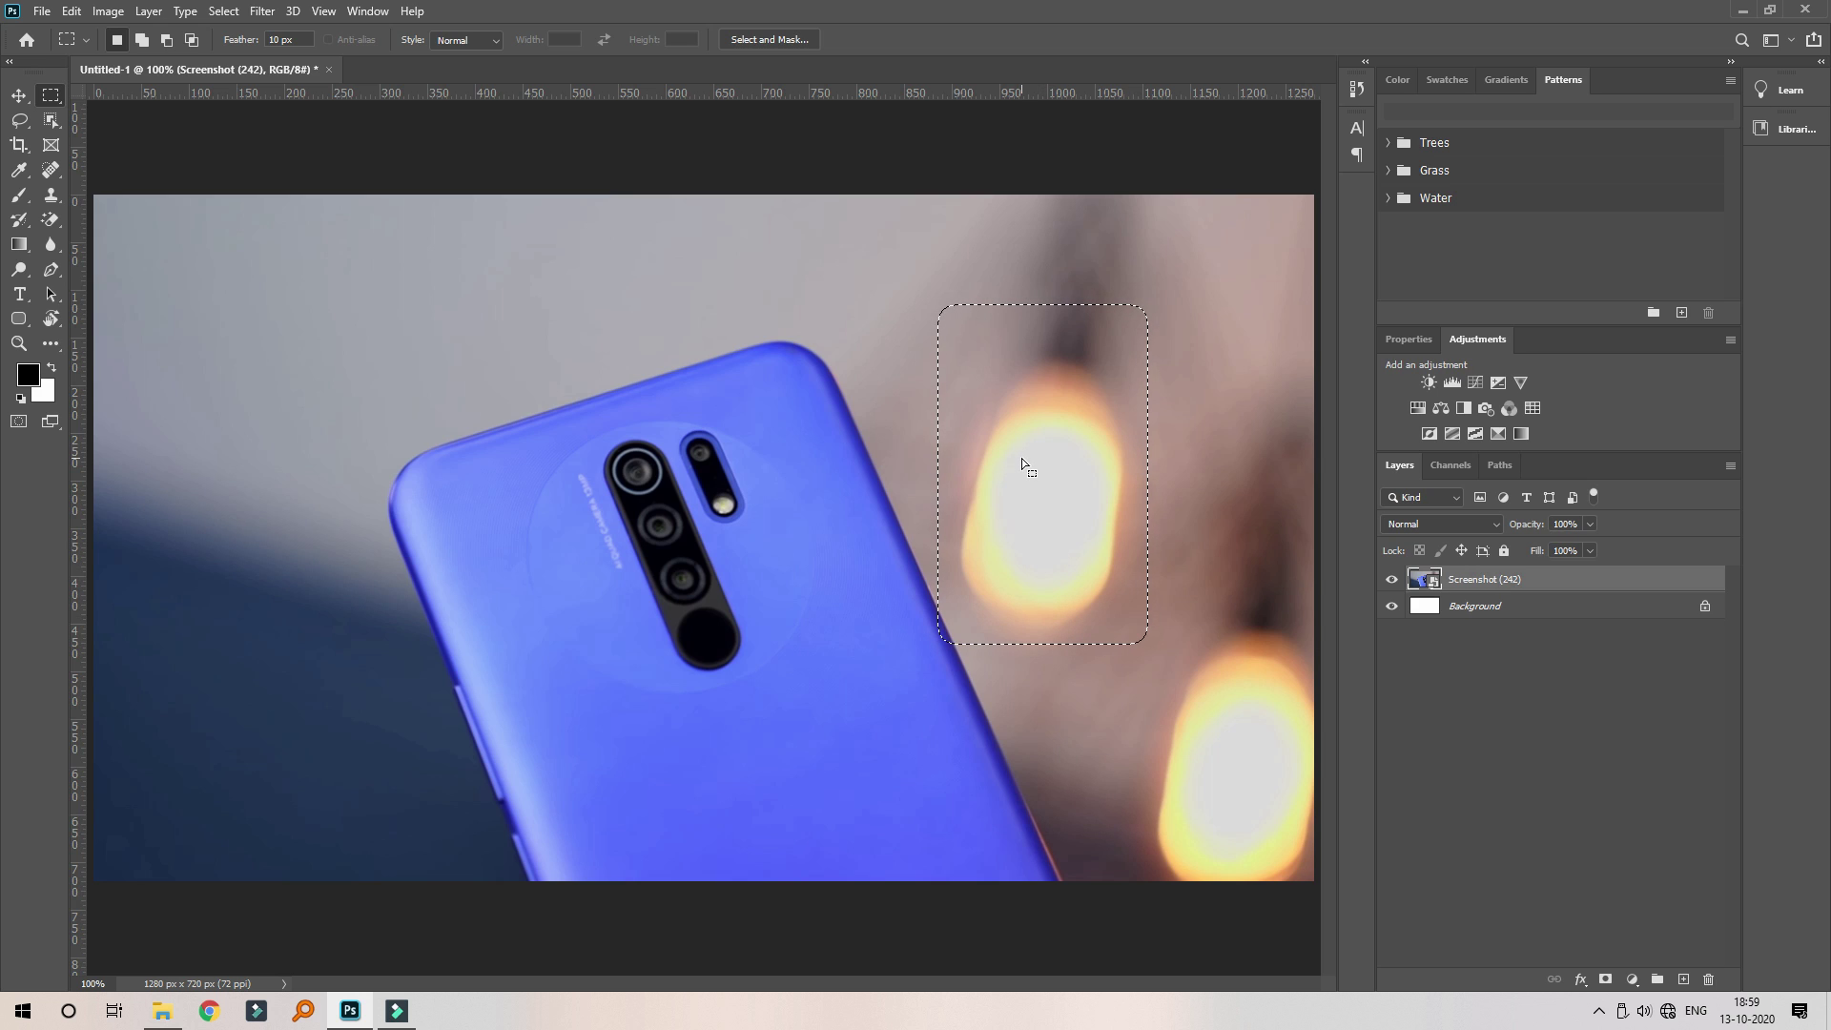
{"action": "key", "text": "Right"}
{"action": "key", "text": "Right"}
{"action": "key", "text": "Right"}
{"action": "key", "text": "Right"}
{"action": "key", "text": "Right"}
{"action": "key", "text": "Right"}
{"action": "key", "text": "Right"}
- Duplicate the selected light over the background left of the phone, and delete the duplicate
{"action": "key", "text": "ctrl+c"}
{"action": "key", "text": "ctrl+v"}
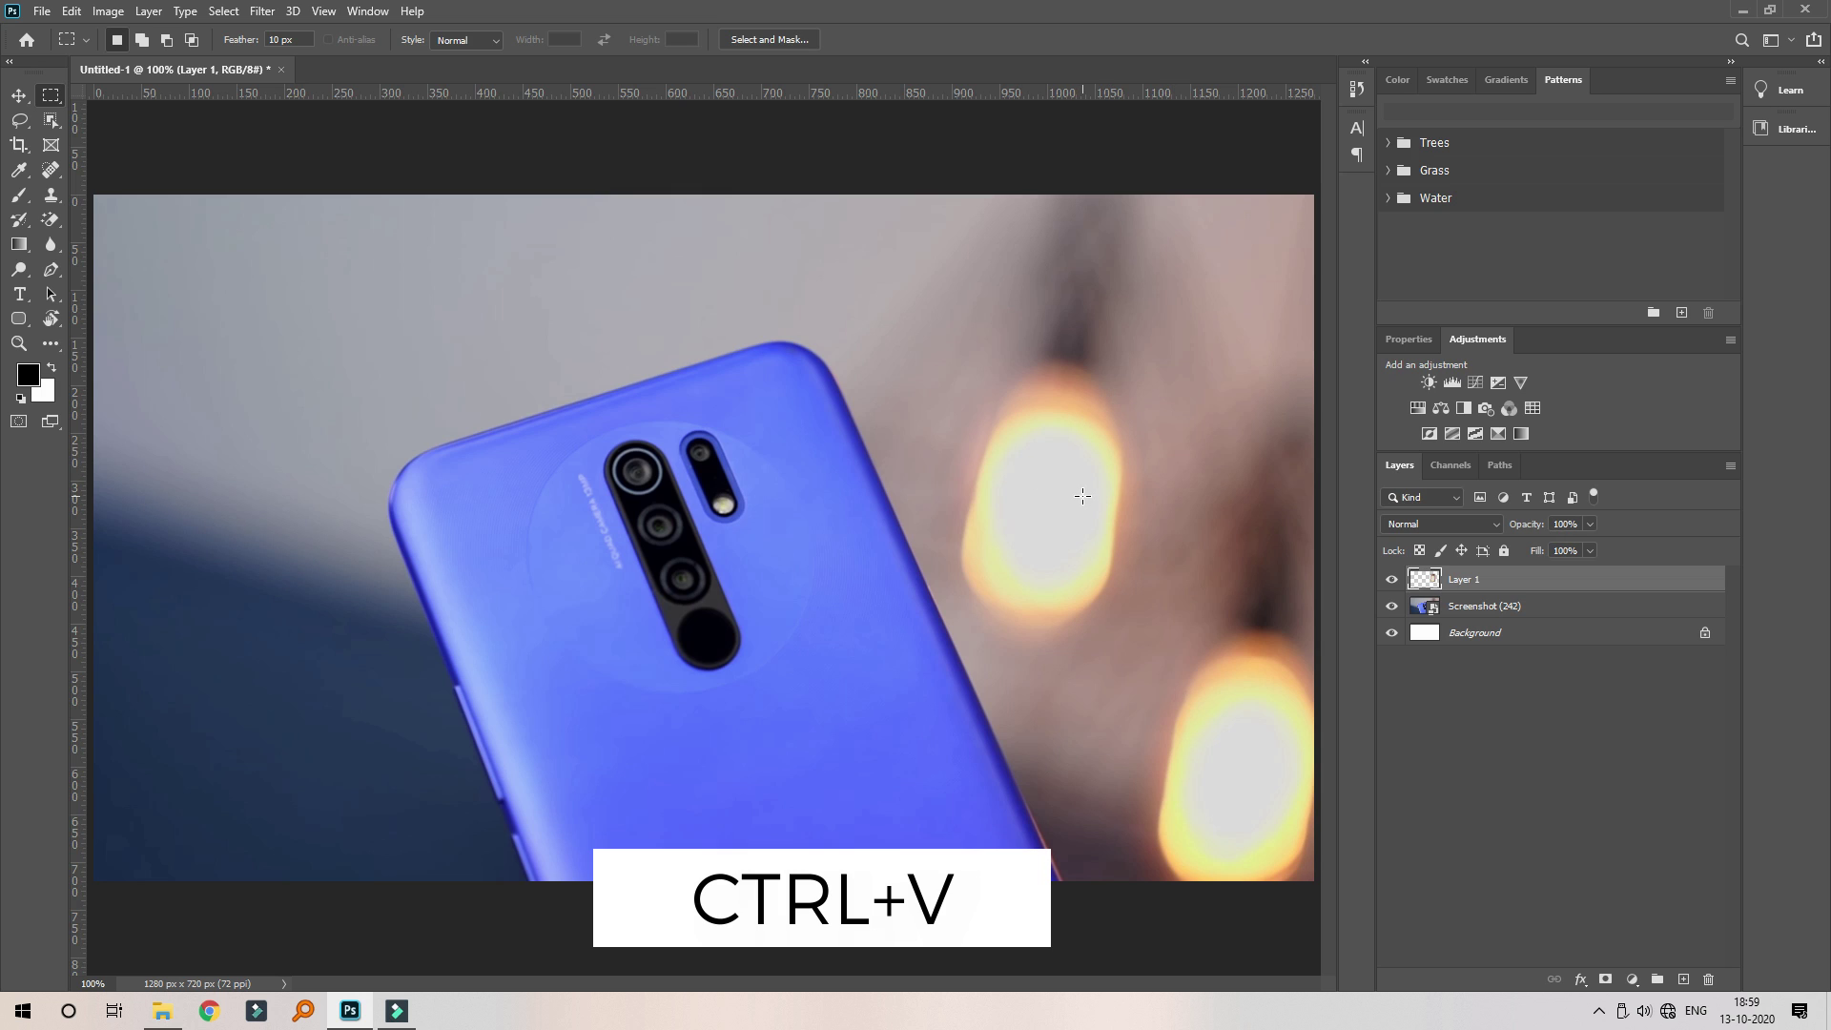
{"action": "left_click", "coordinate": [19, 95]}
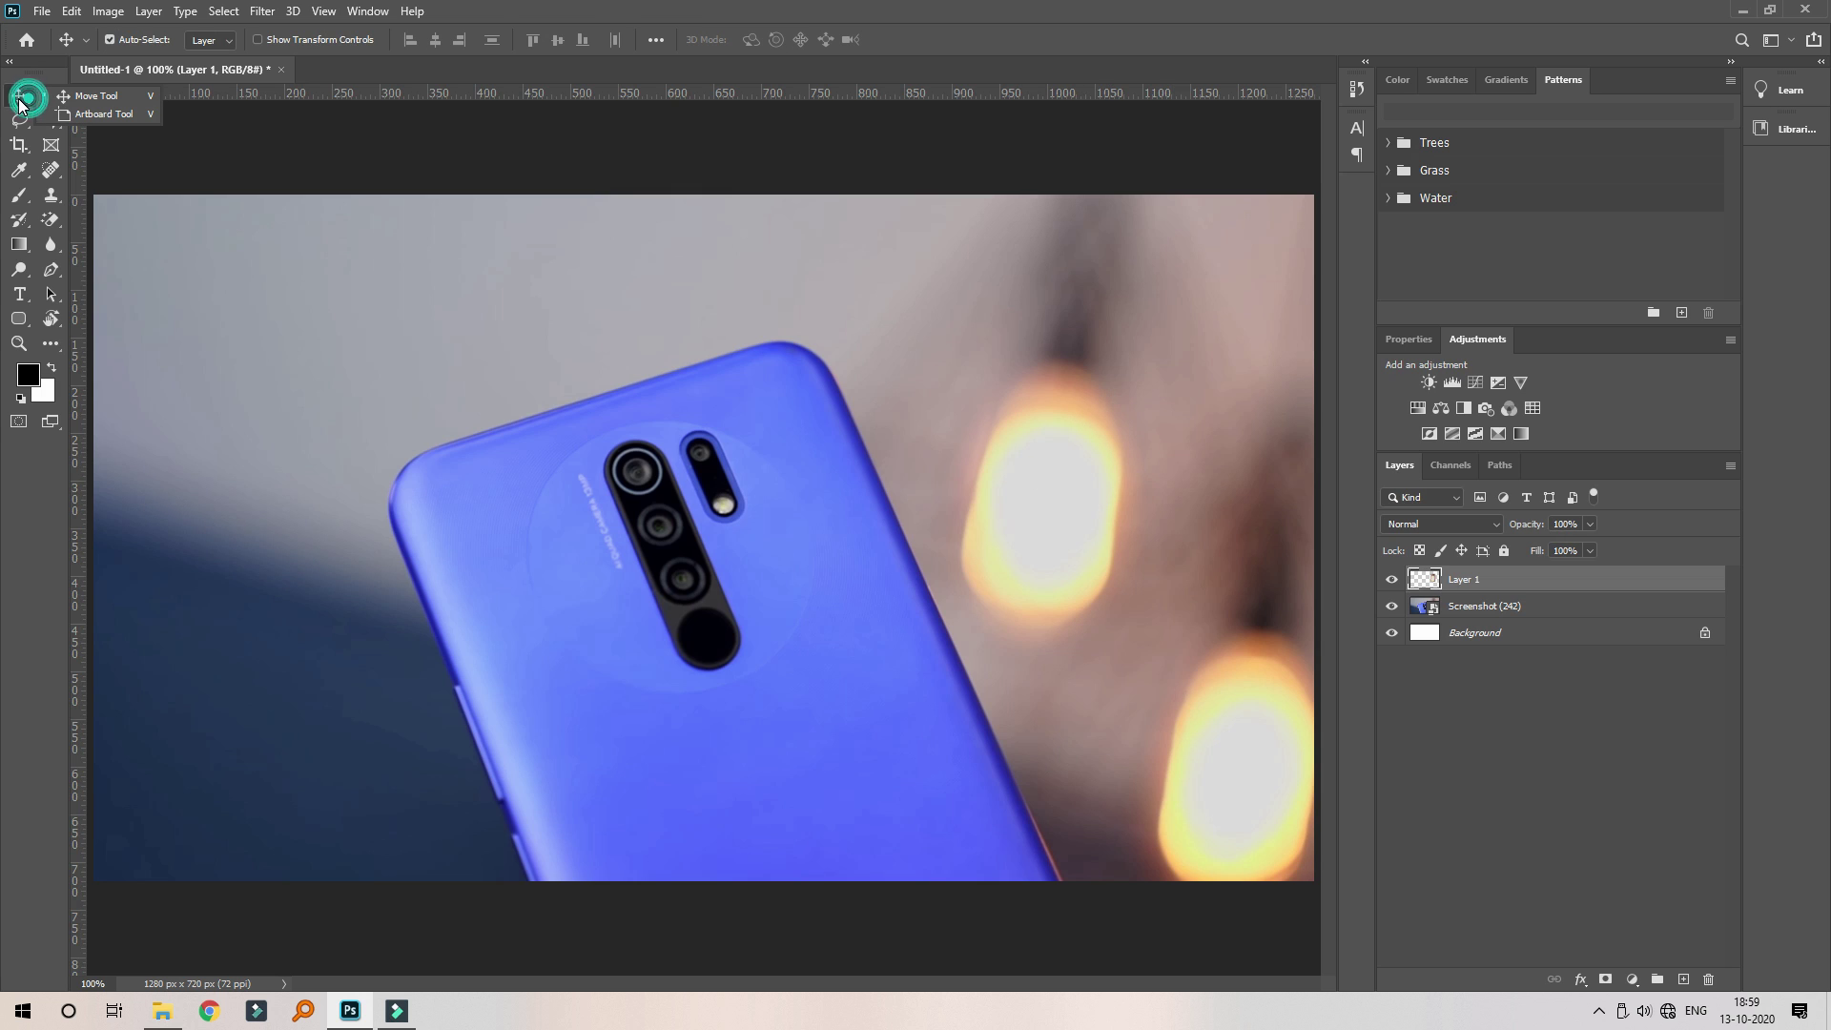
{"action": "left_click_drag", "start_coordinate": [1046, 470], "coordinate": [221, 399]}
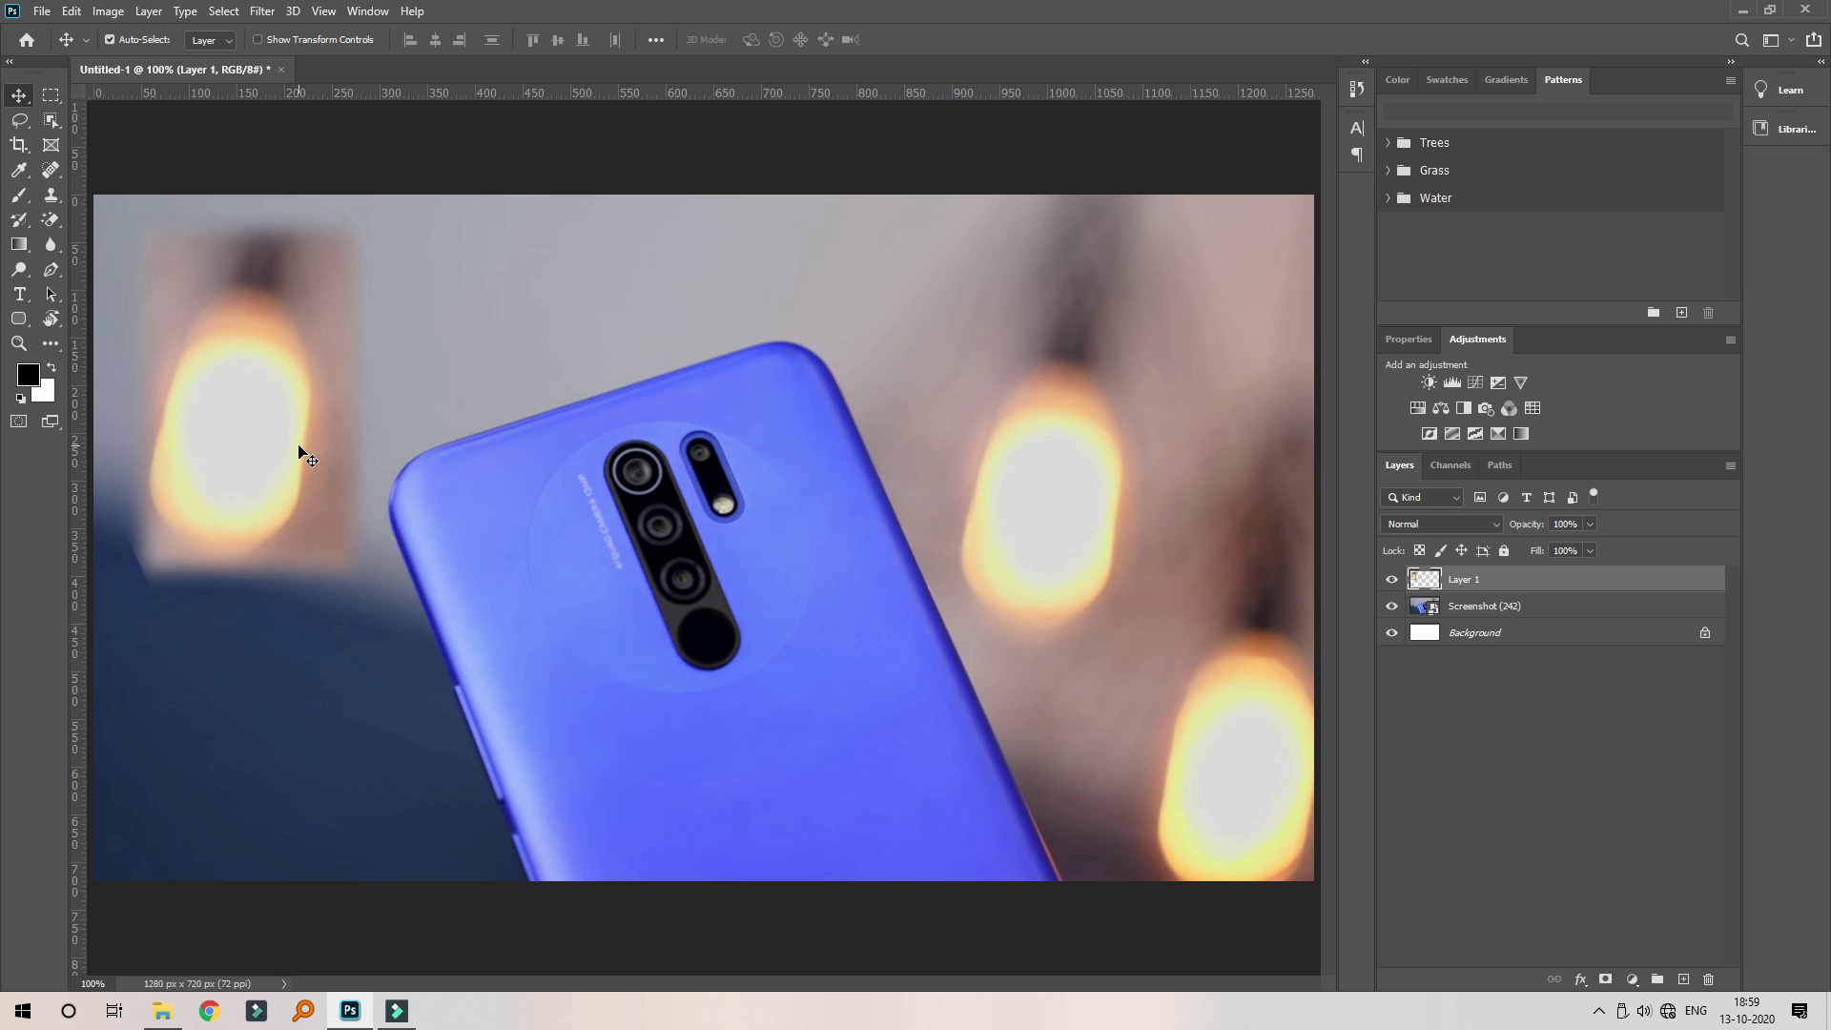
{"action": "key", "text": "Delete"}
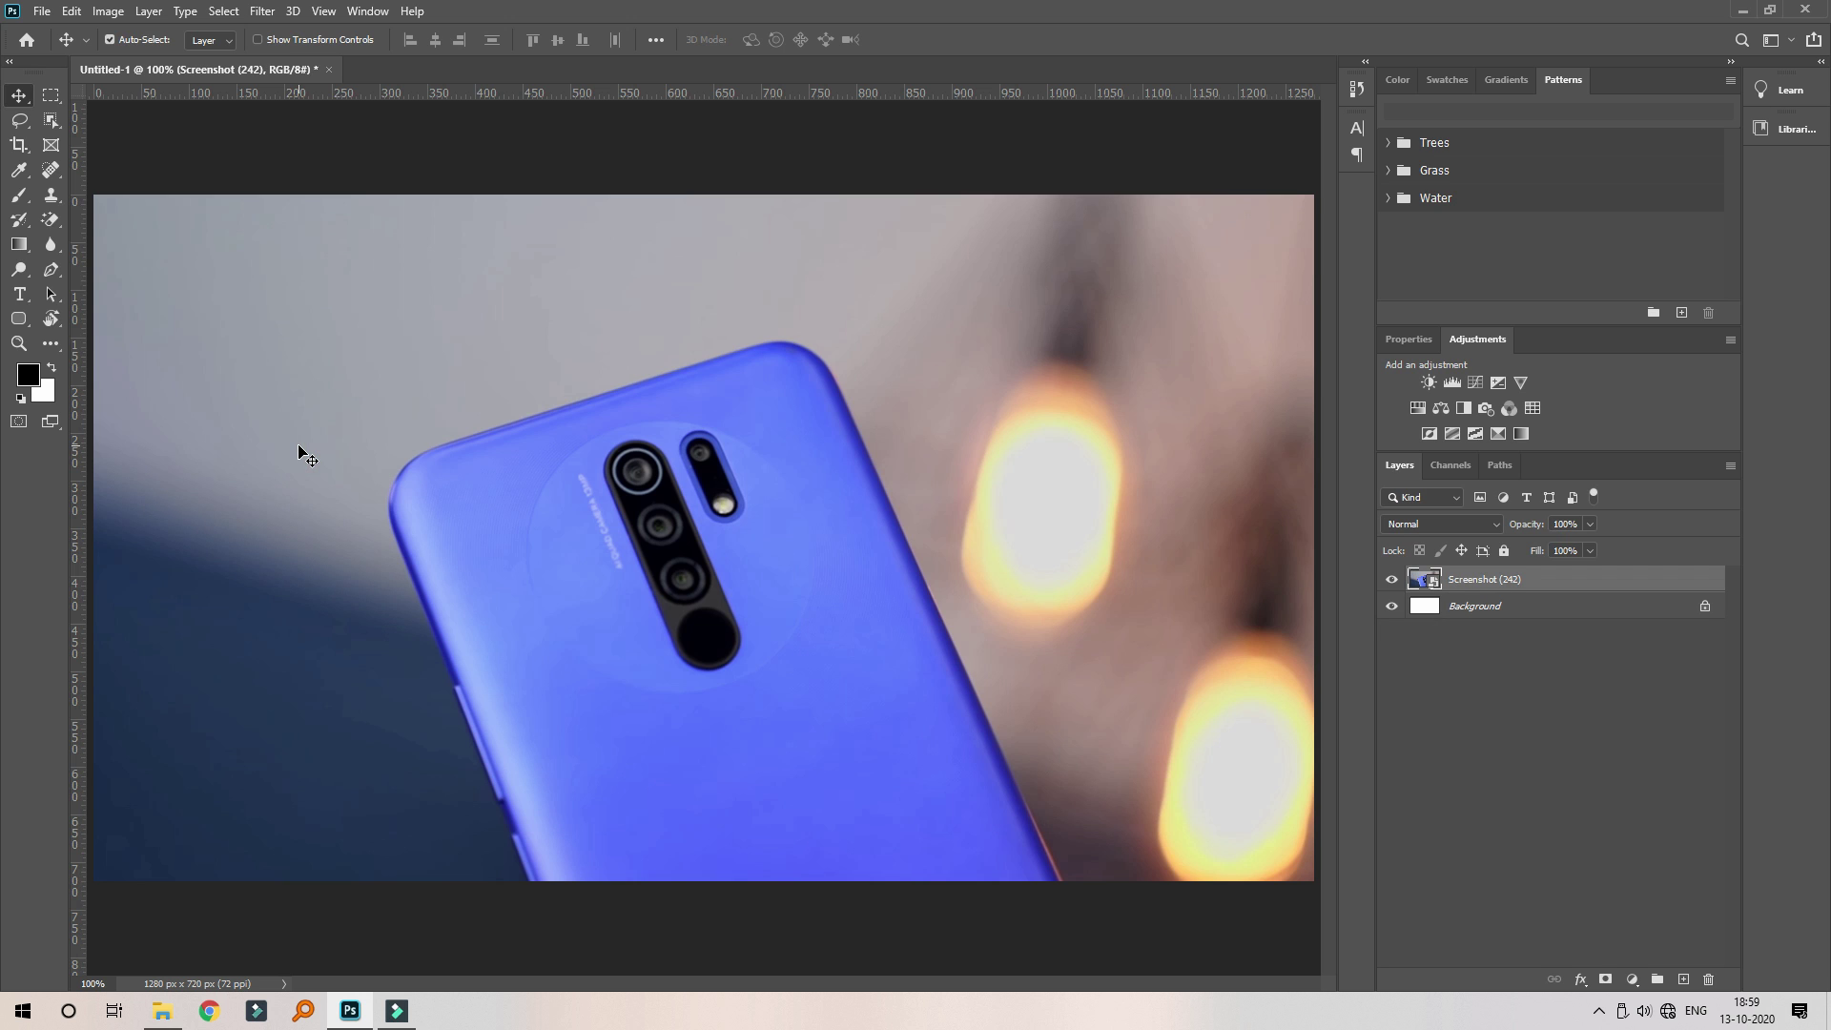
- Select the third camera lens with the Elliptical Marquee and copy it onto a new layer
{"action": "key", "text": "ctrl+plus"}
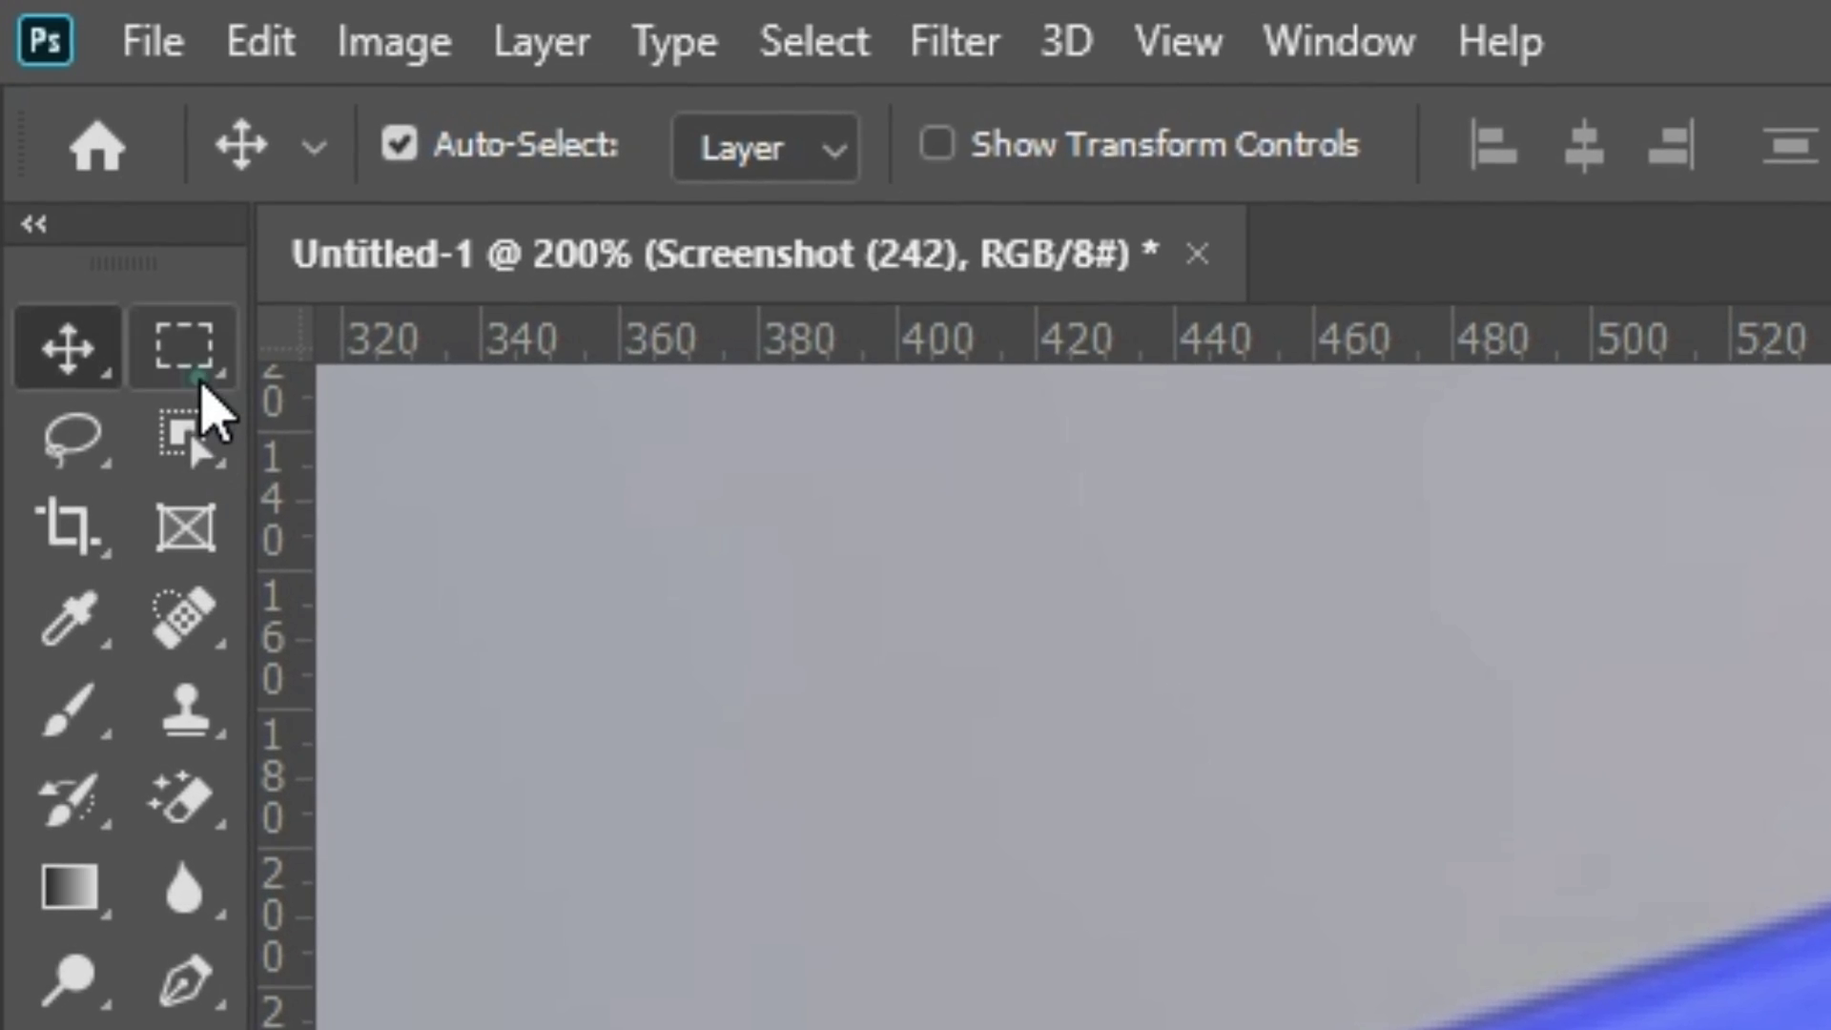
{"action": "left_click", "coordinate": [52, 98]}
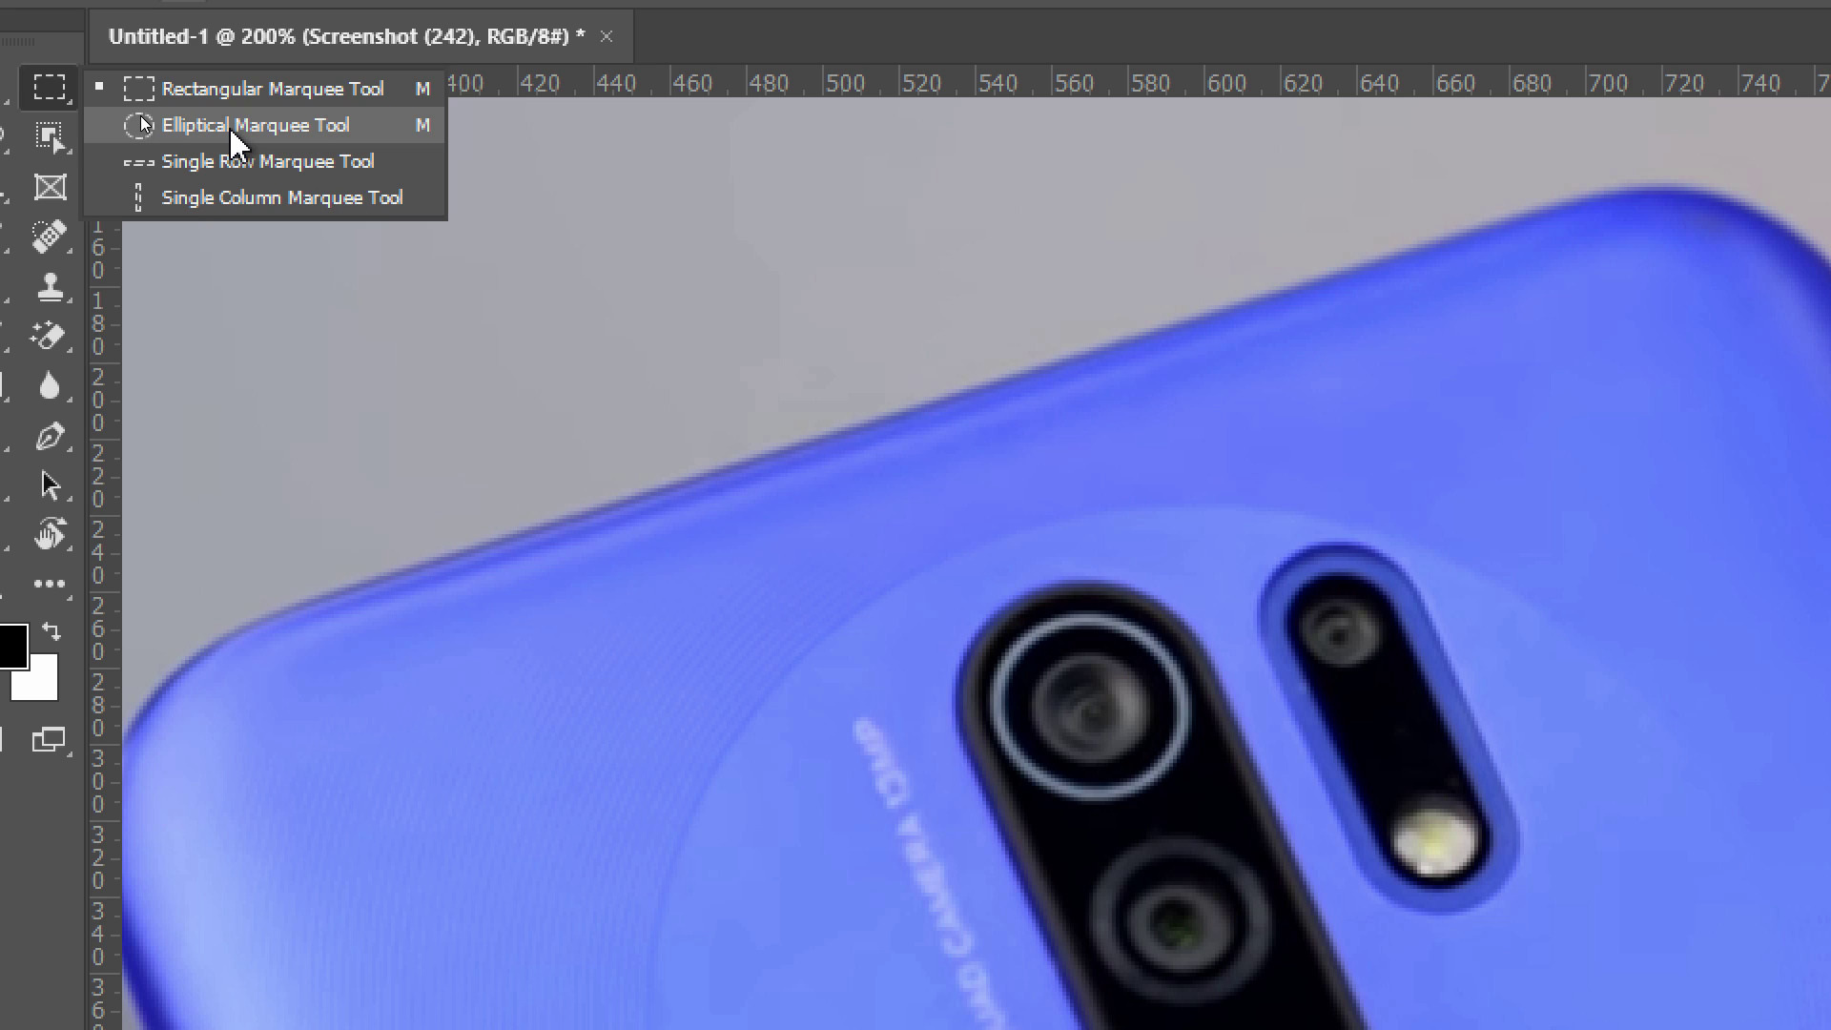
{"action": "left_click", "coordinate": [230, 128]}
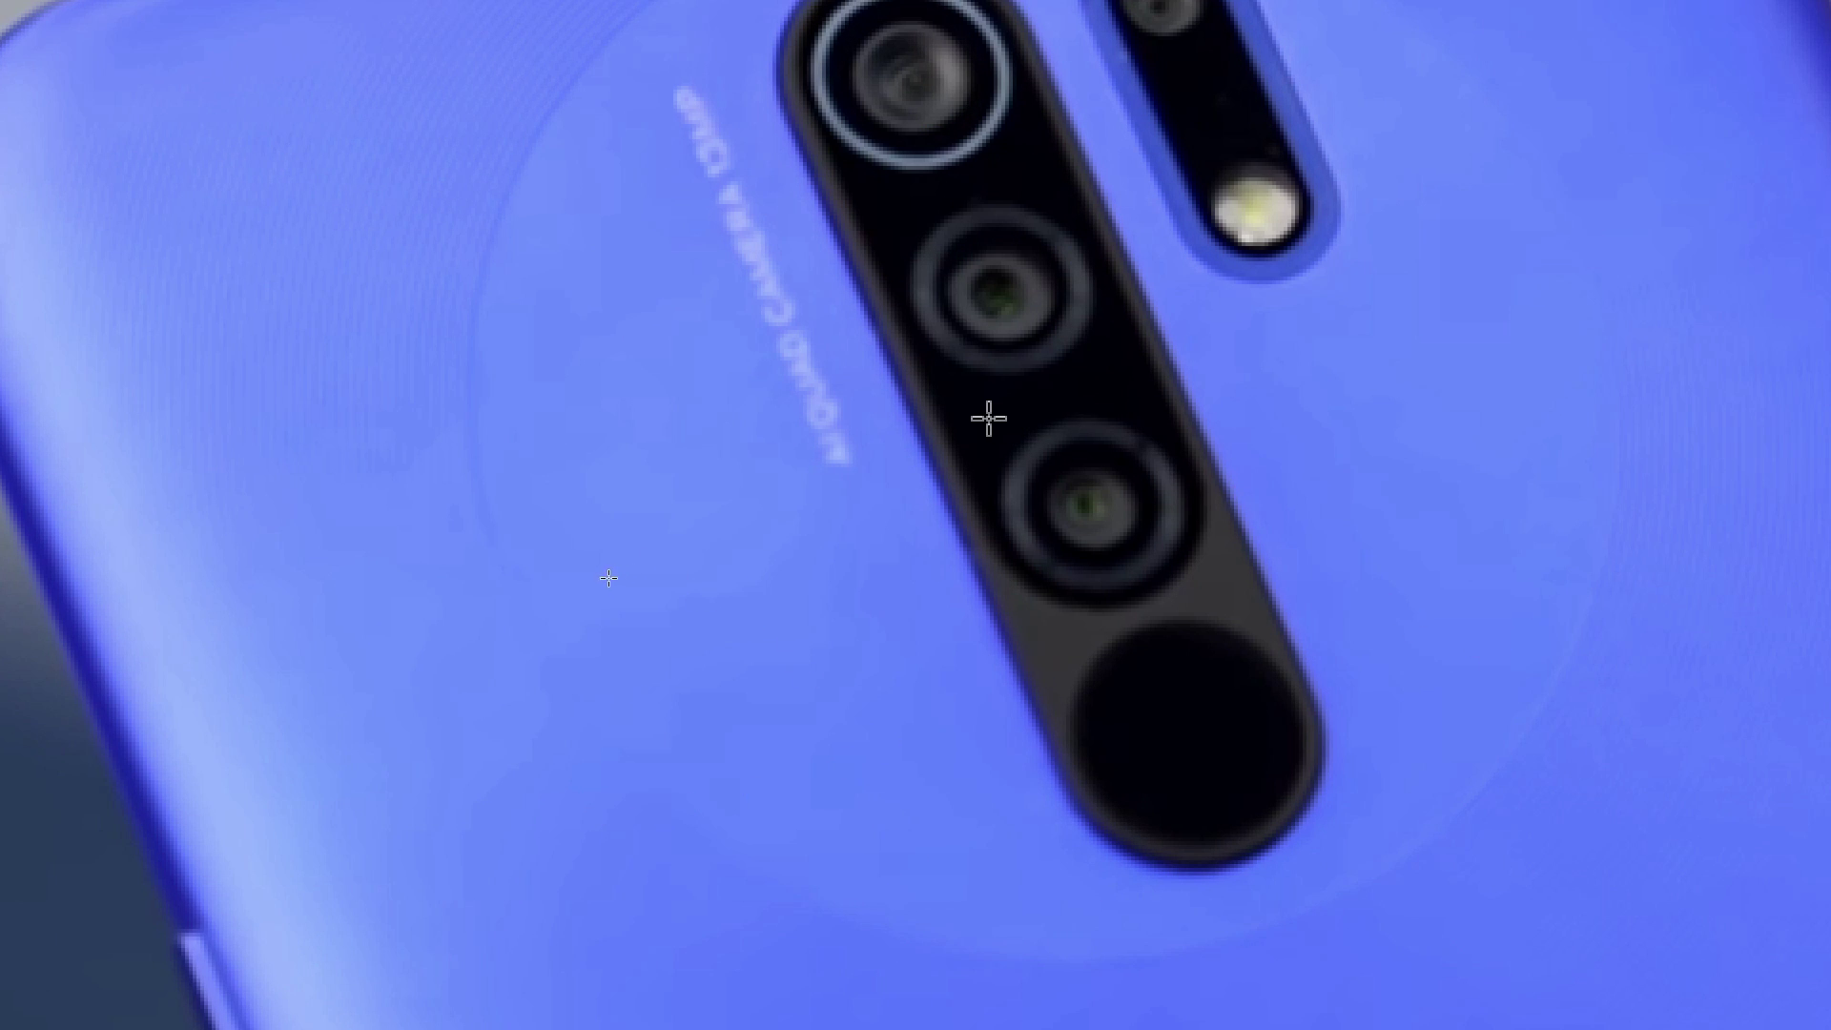
{"action": "left_click_drag", "start_coordinate": [1009, 434], "coordinate": [1192, 623]}
{"action": "key", "text": "v"}
{"action": "key", "text": "ctrl+c"}
{"action": "key", "text": "ctrl+v"}
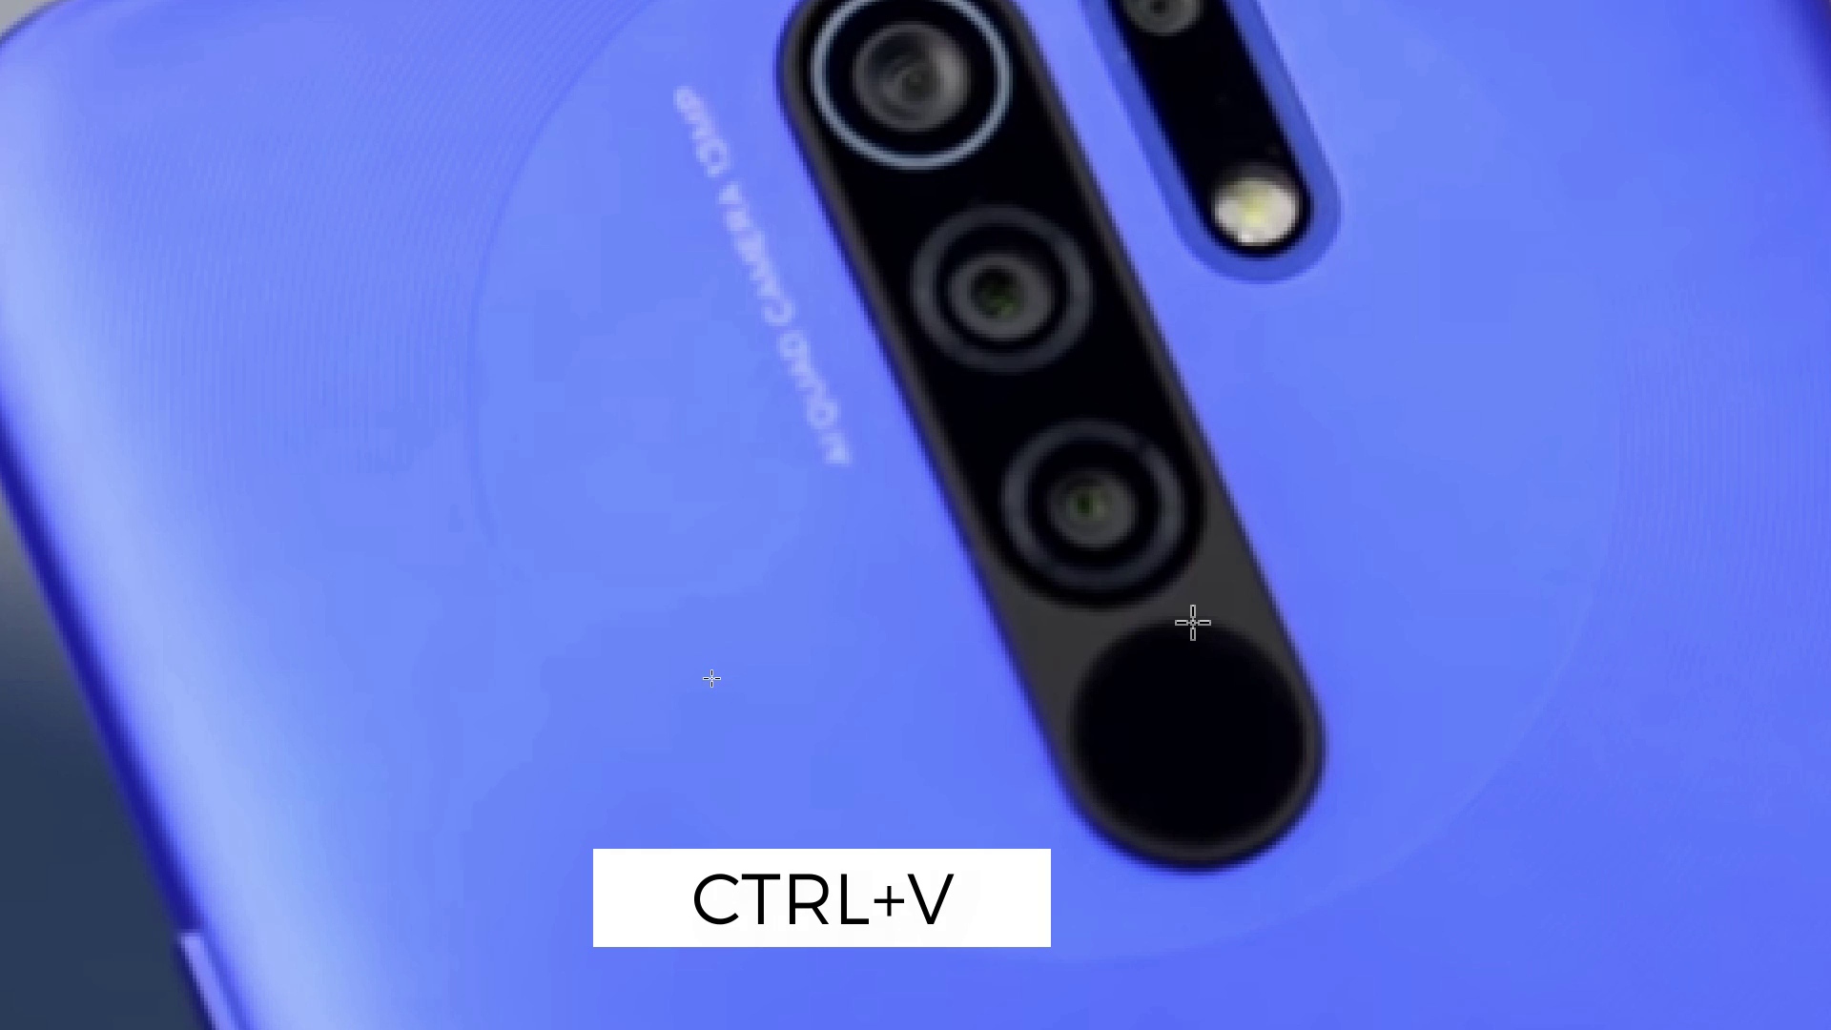
- Try elliptical selections of different sizes on the phone's back, and clear the selection
{"action": "left_click_drag", "start_coordinate": [1114, 518], "coordinate": [1159, 541]}
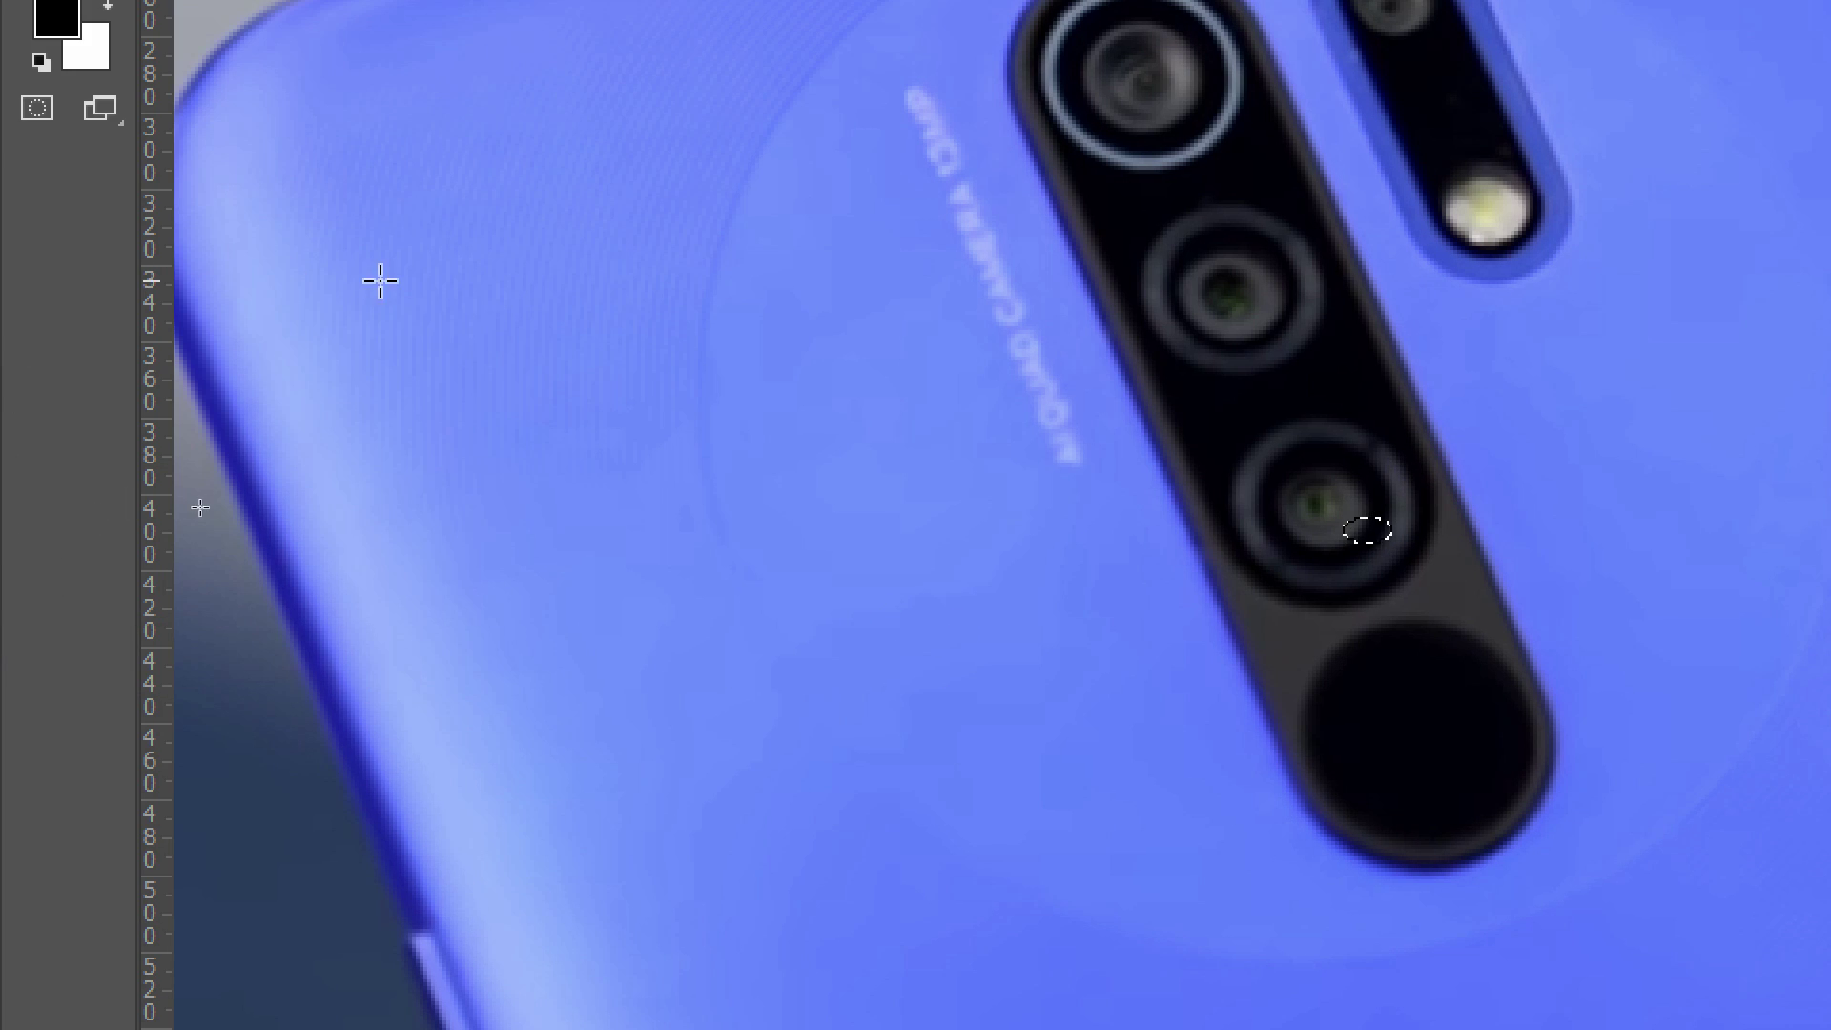
{"action": "left_click_drag", "start_coordinate": [191, 272], "coordinate": [848, 856]}
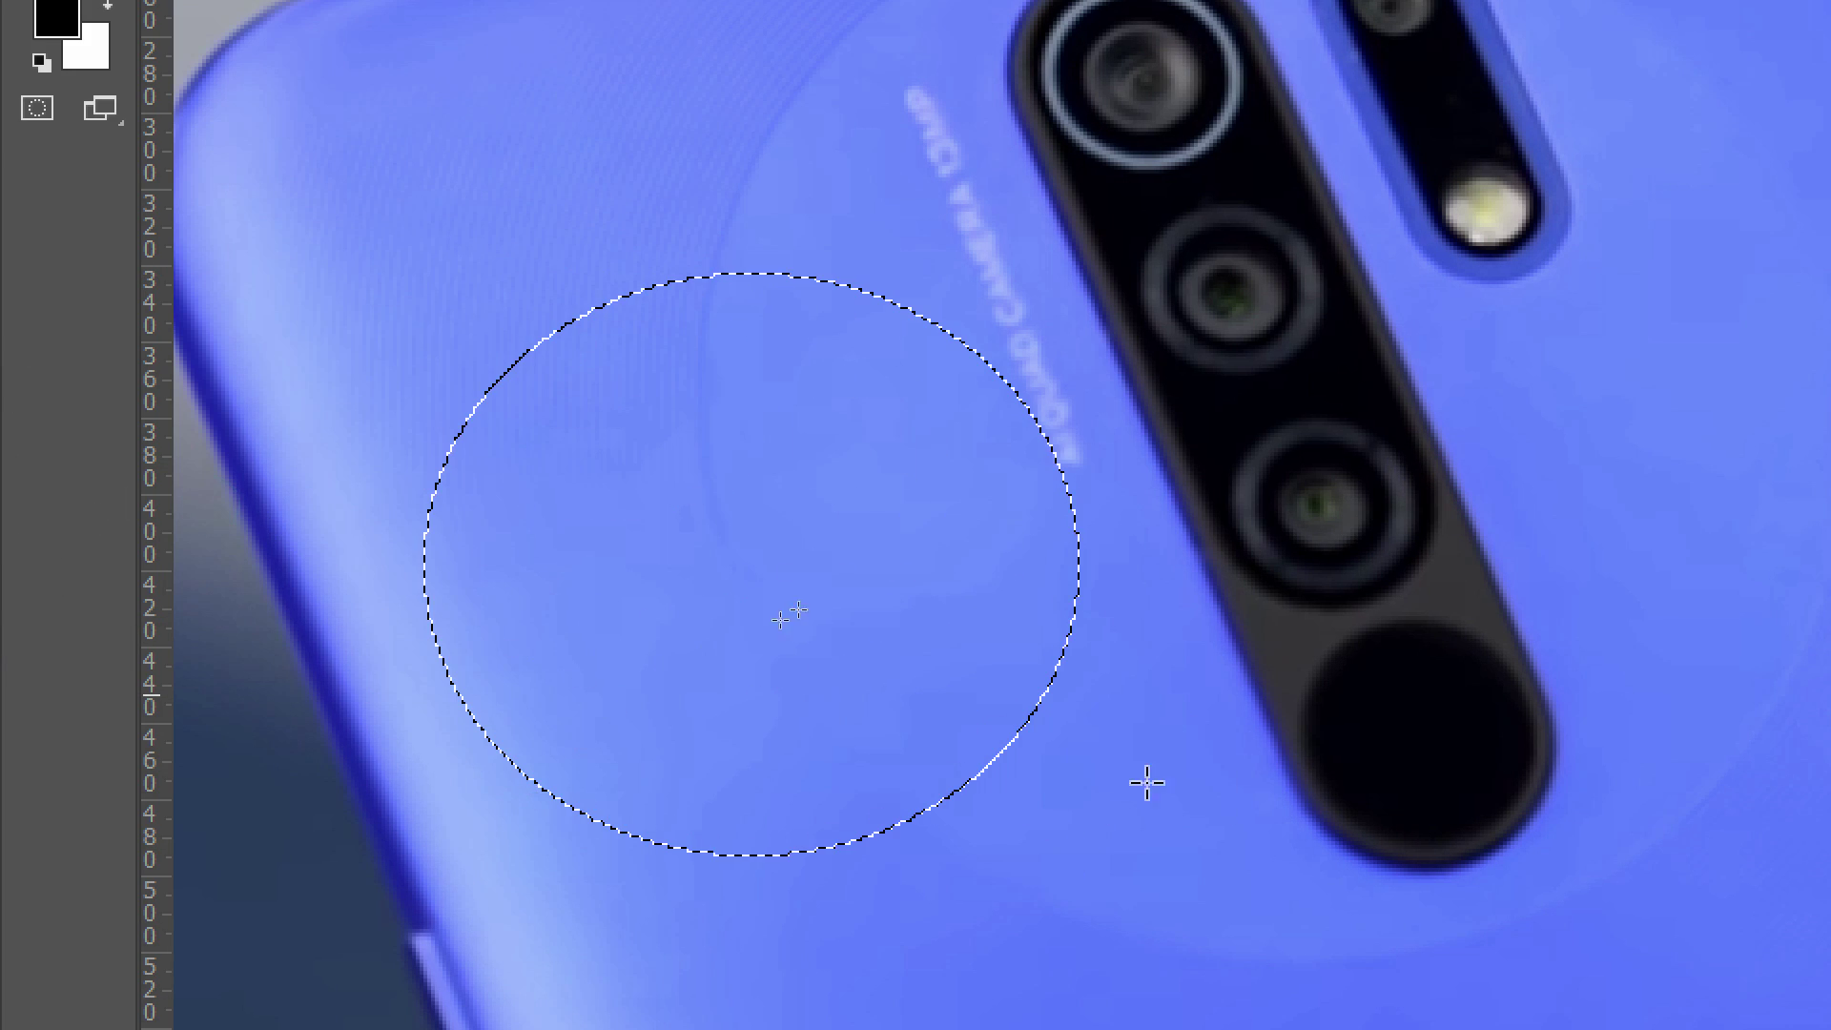
{"action": "left_click_drag", "start_coordinate": [1369, 197], "coordinate": [1604, 476]}
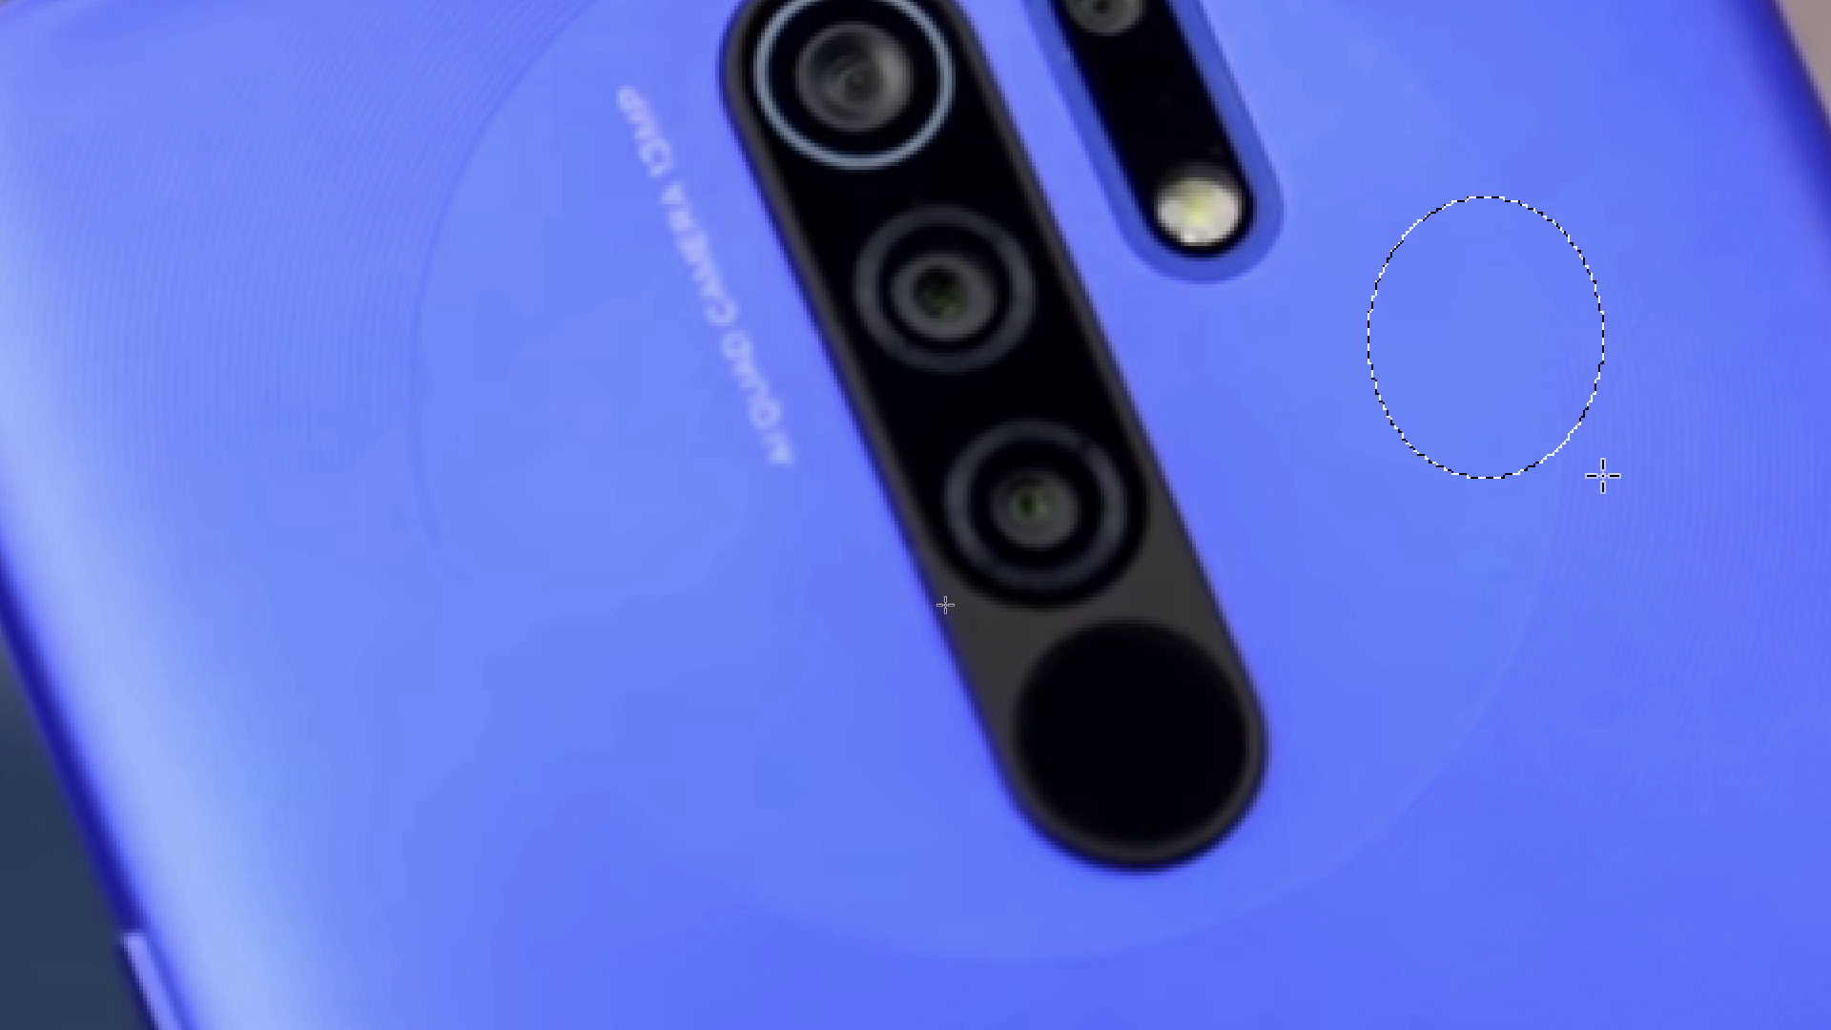
{"action": "key", "text": "ctrl+d"}
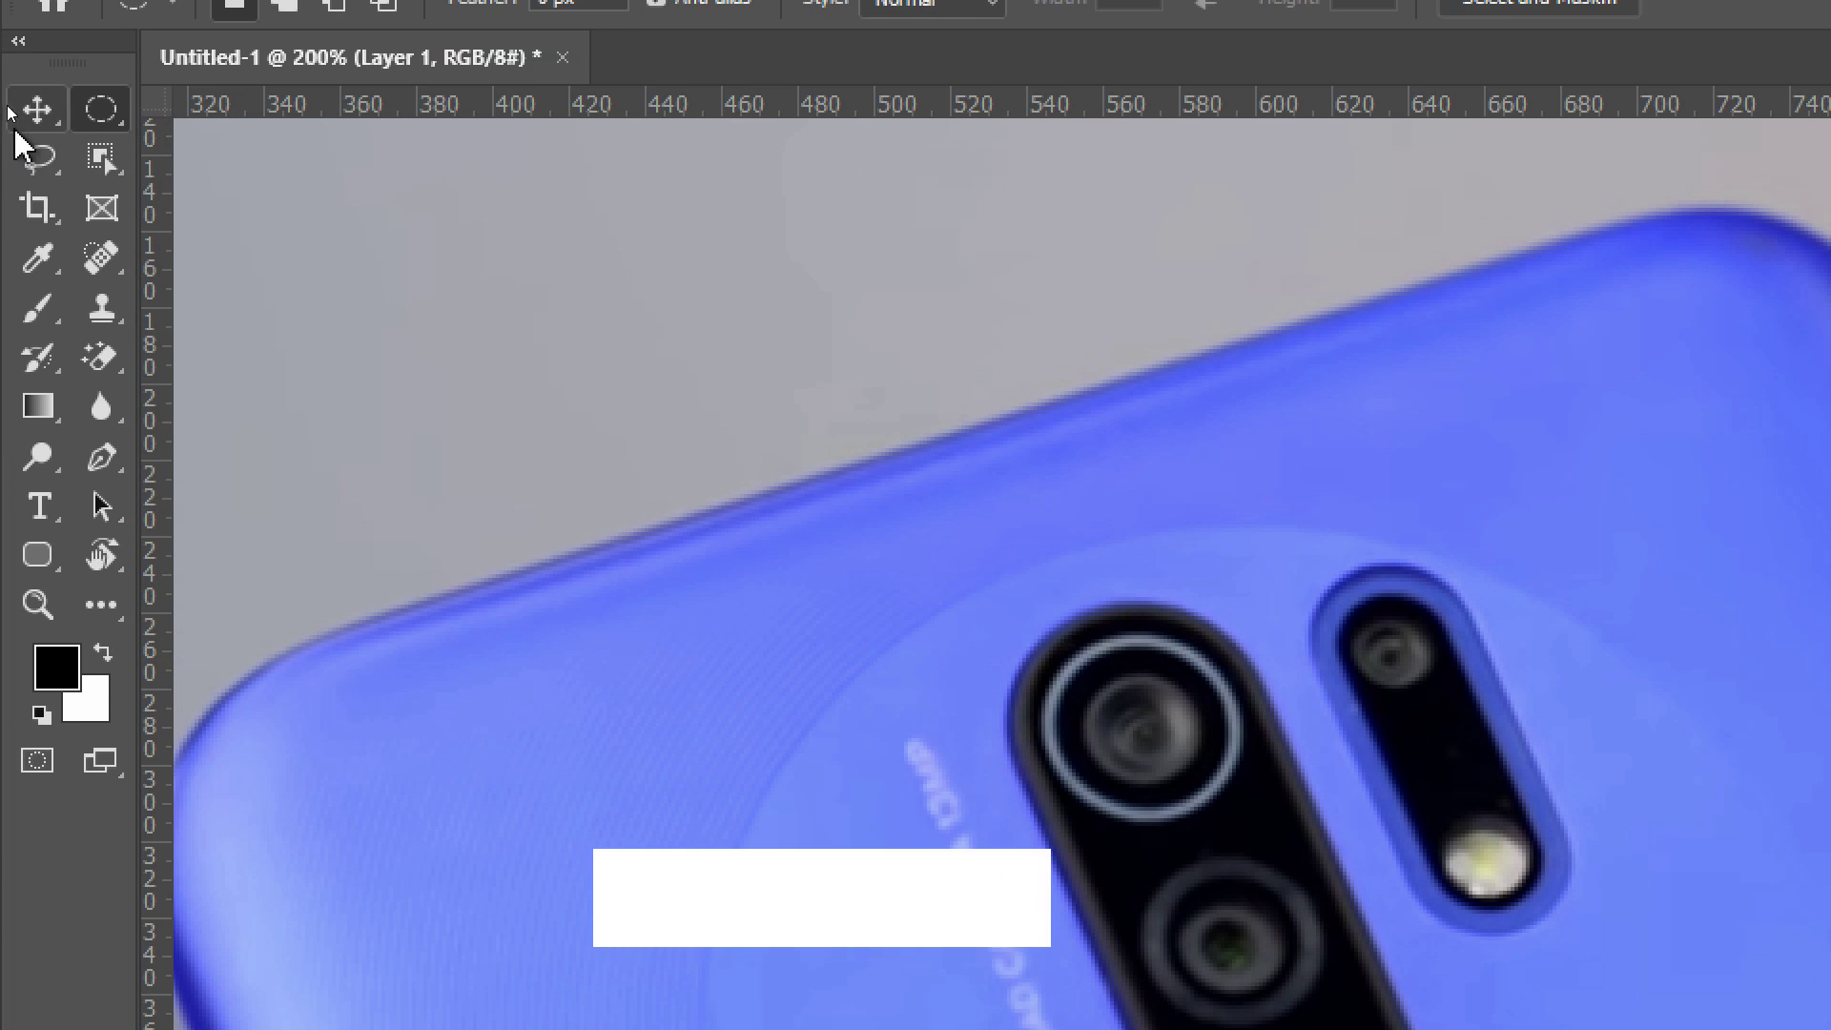
- Move the copied lens with the Move tool onto the empty black circle at the lower end of the camera module
{"action": "left_click", "coordinate": [38, 109]}
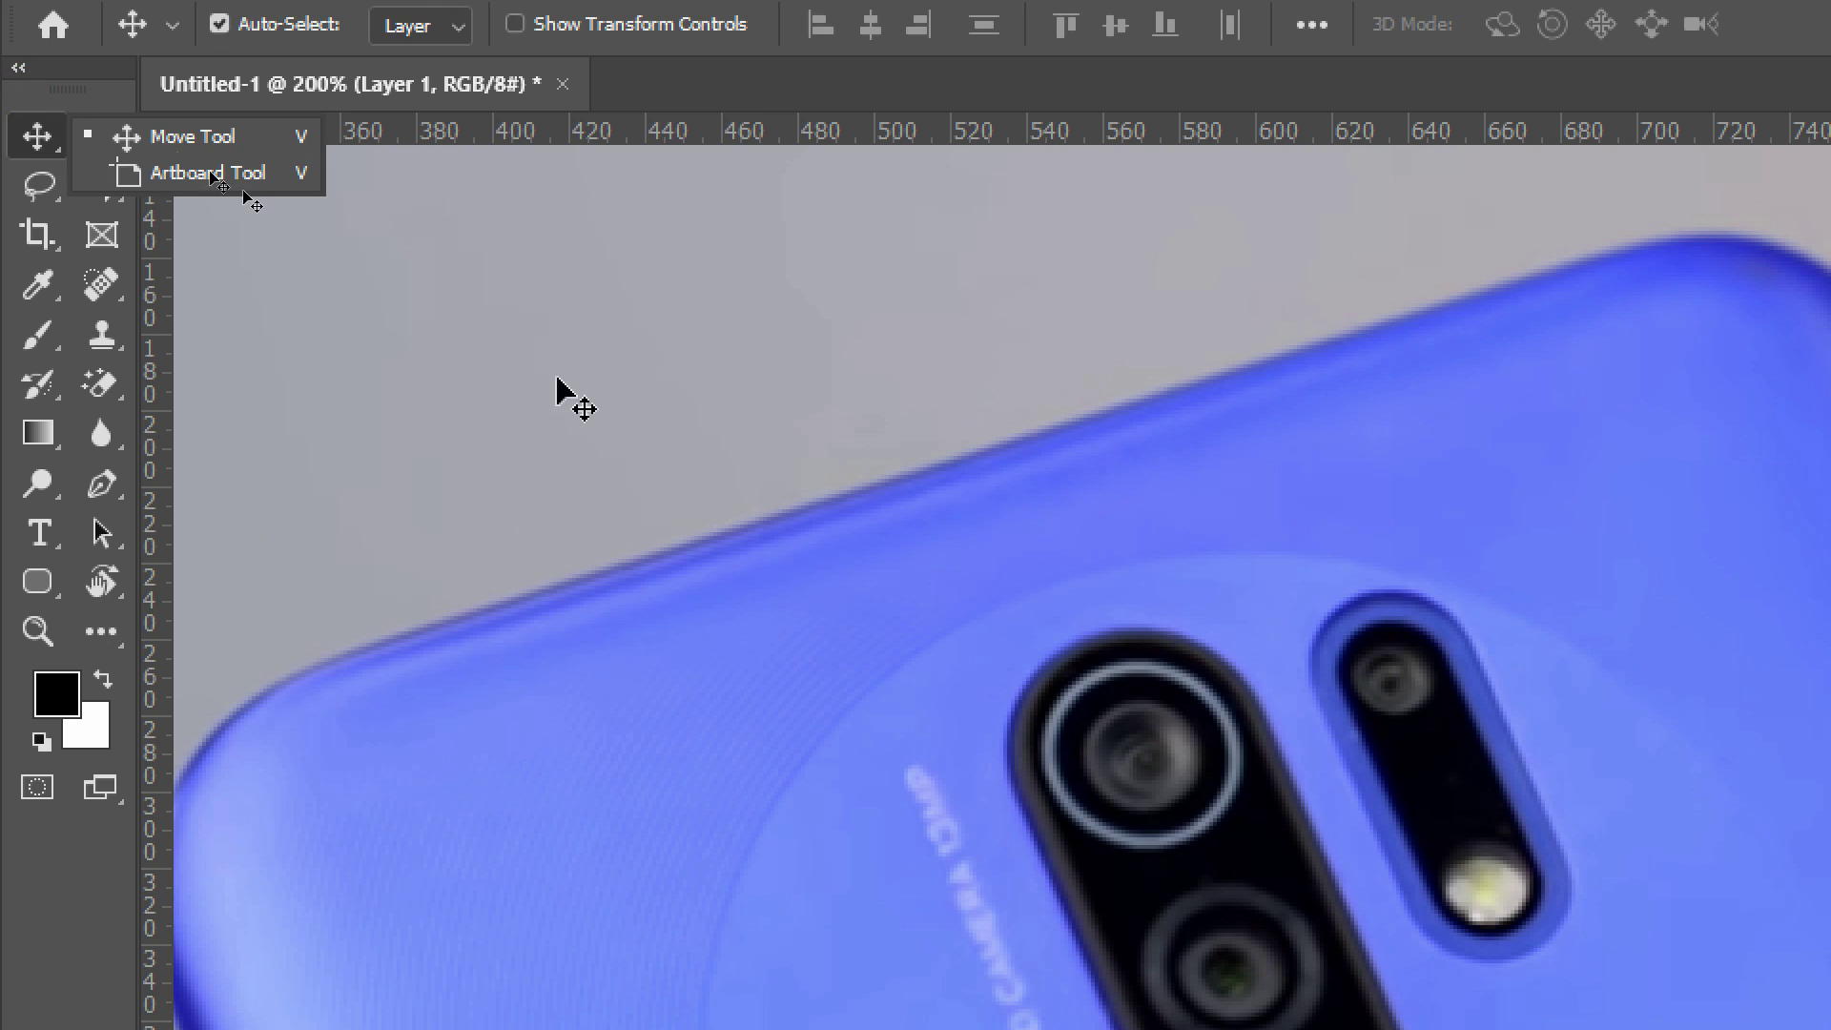
{"action": "left_click", "coordinate": [188, 145]}
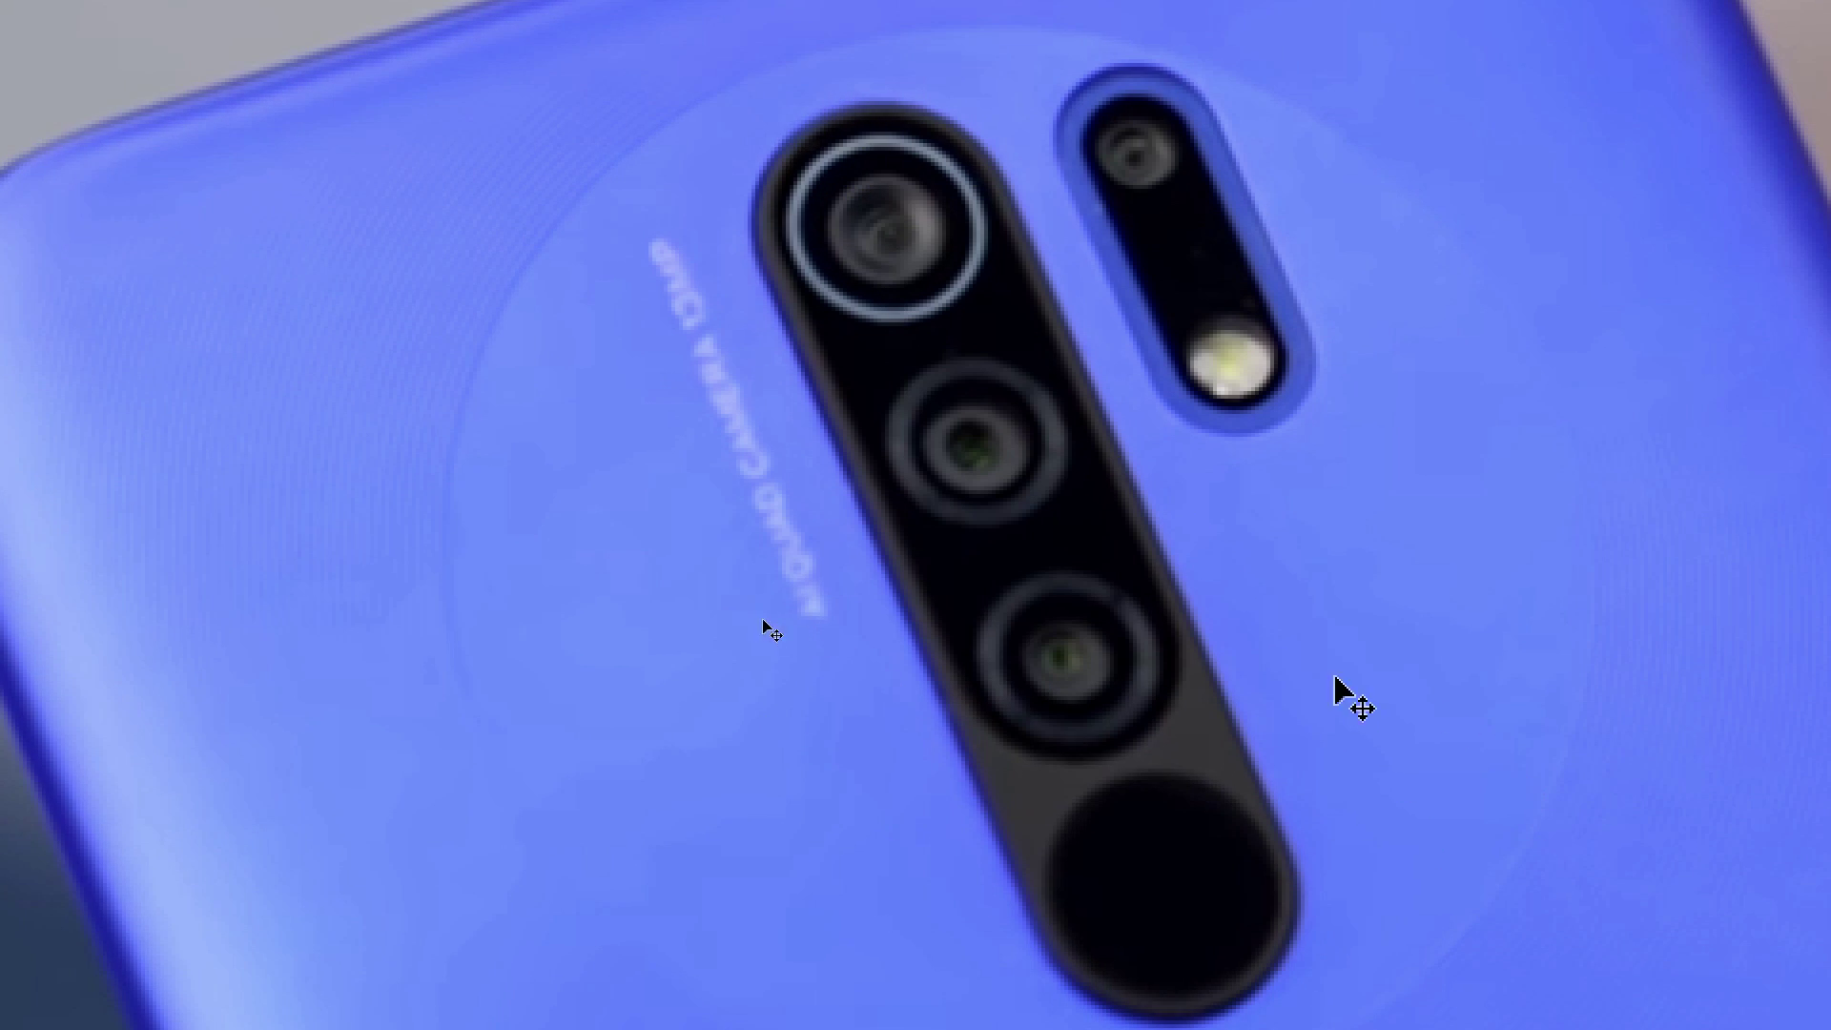
{"action": "left_click_drag", "start_coordinate": [1040, 658], "coordinate": [1140, 883]}
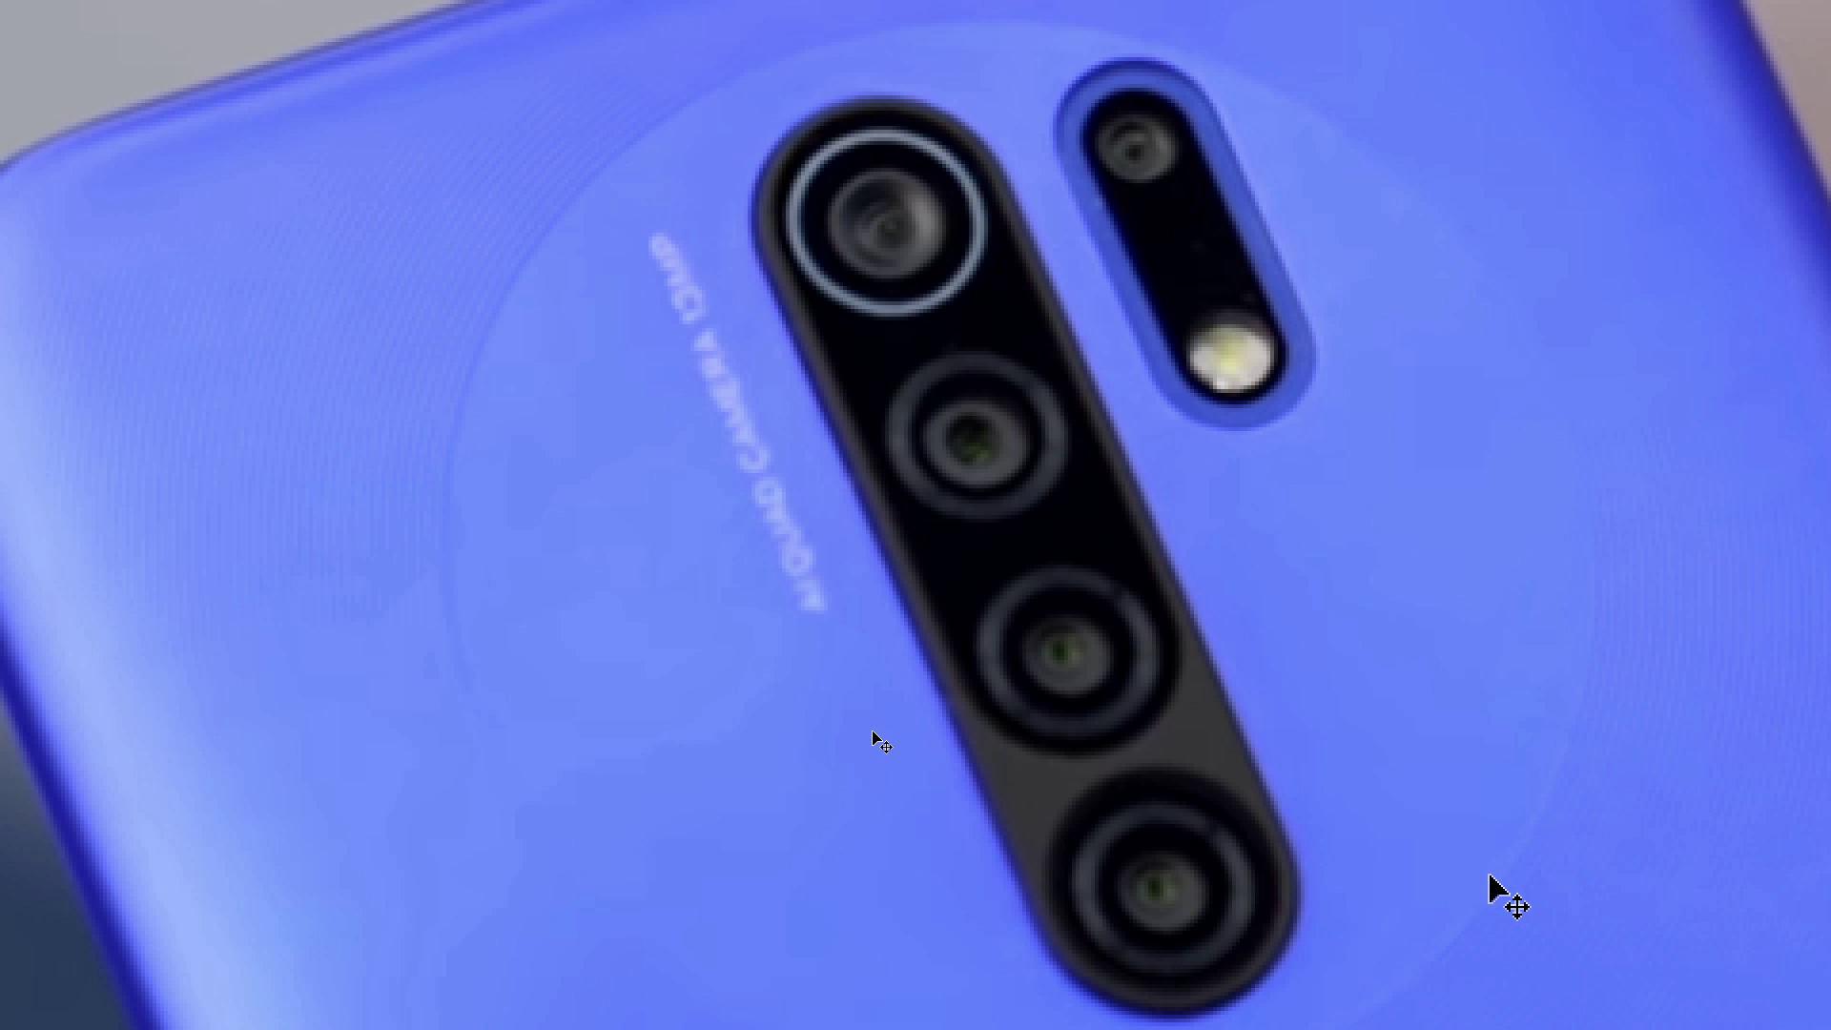
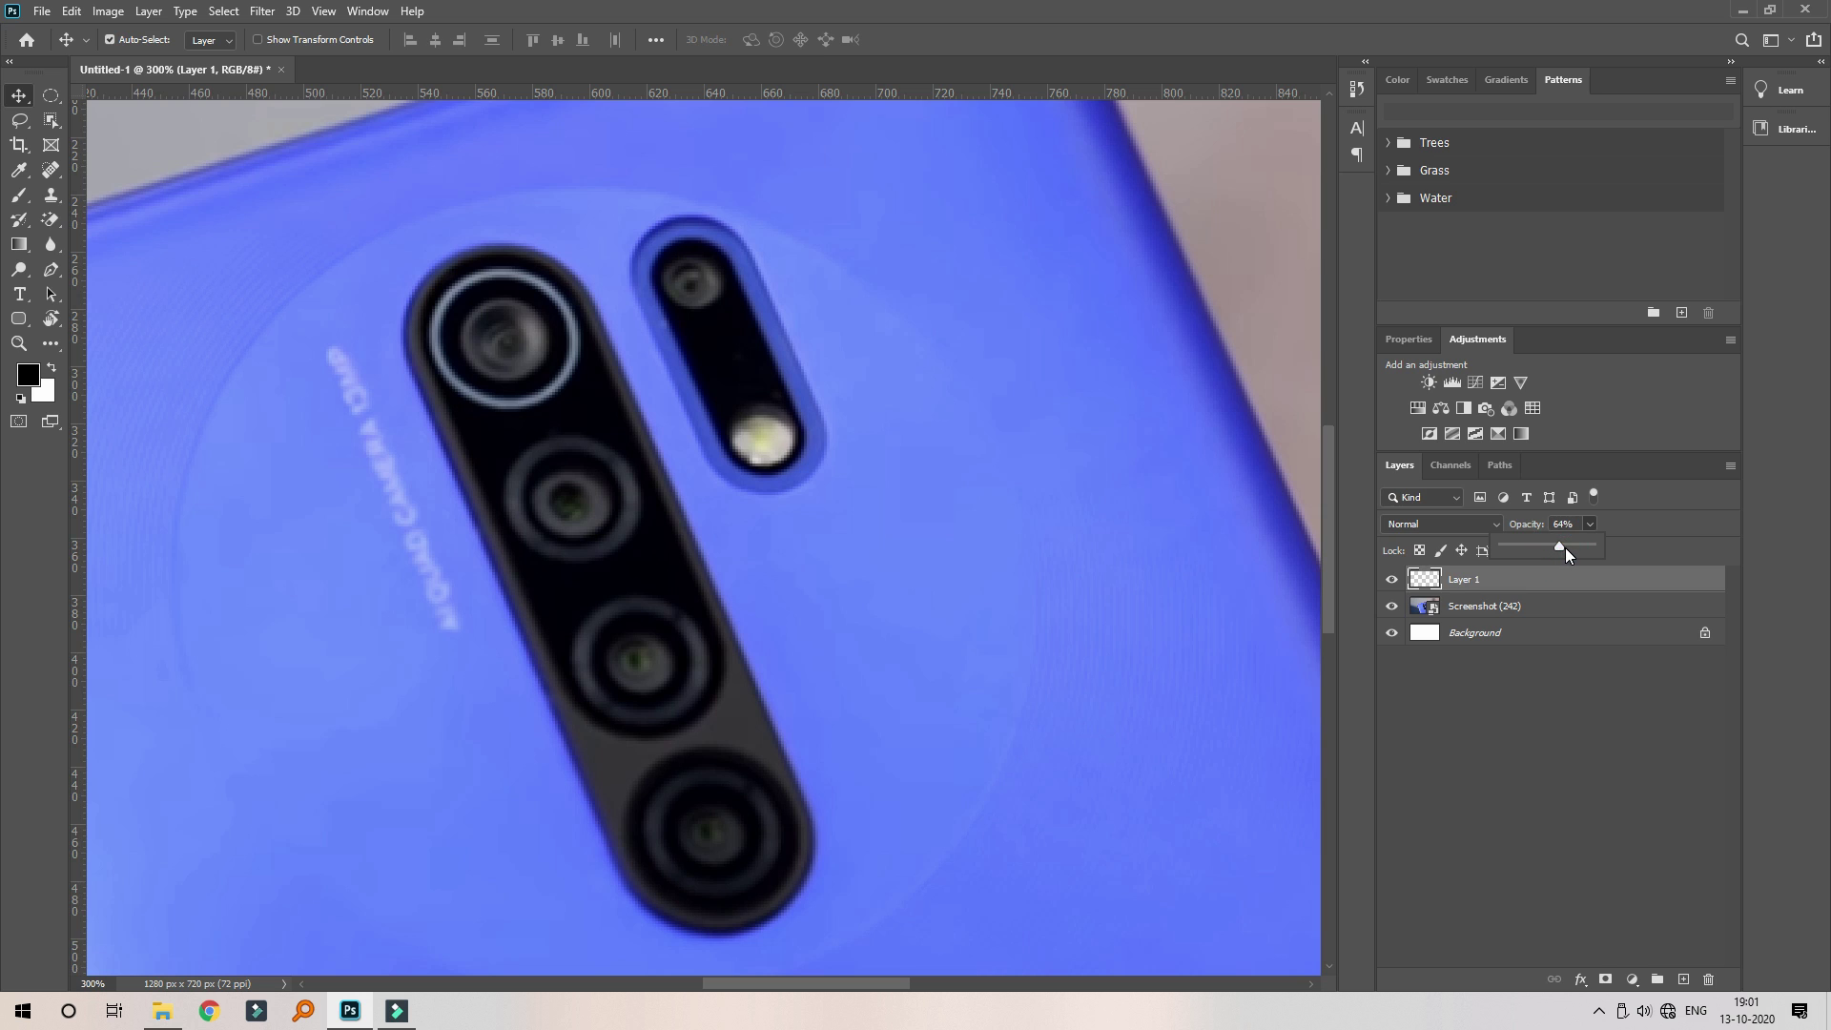
- Set the copied lens layer's opacity to 77% and check the blend on the whole photo
{"action": "left_click_drag", "start_coordinate": [1570, 550], "coordinate": [1583, 550]}
{"action": "key", "text": "ctrl+minus"}
{"action": "key", "text": "ctrl+minus"}
{"action": "key", "text": "ctrl+minus"}
{"action": "key", "text": "ctrl+plus"}
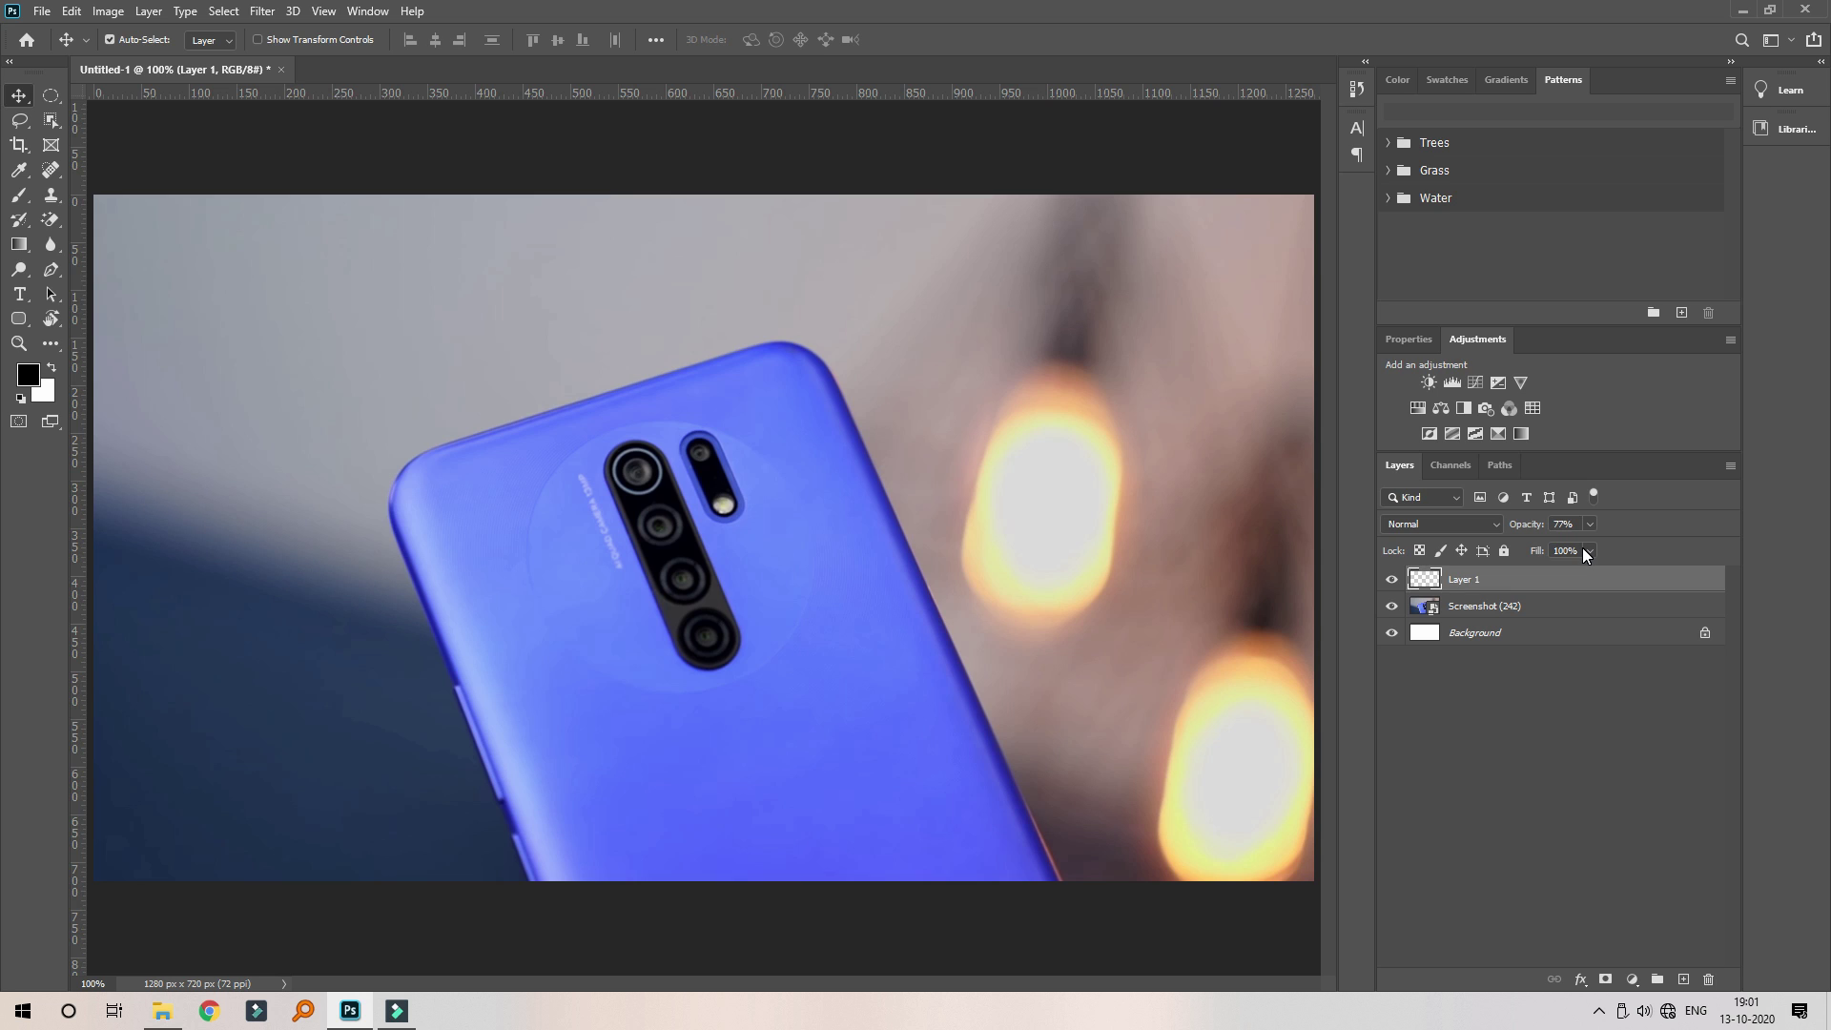
- Select a narrow plain blue strip beside the camera lettering with the Rectangular Marquee and copy it from the Screenshot (242) layer onto a new layer
{"action": "key", "text": "ctrl+plus"}
{"action": "key", "text": "ctrl+plus"}
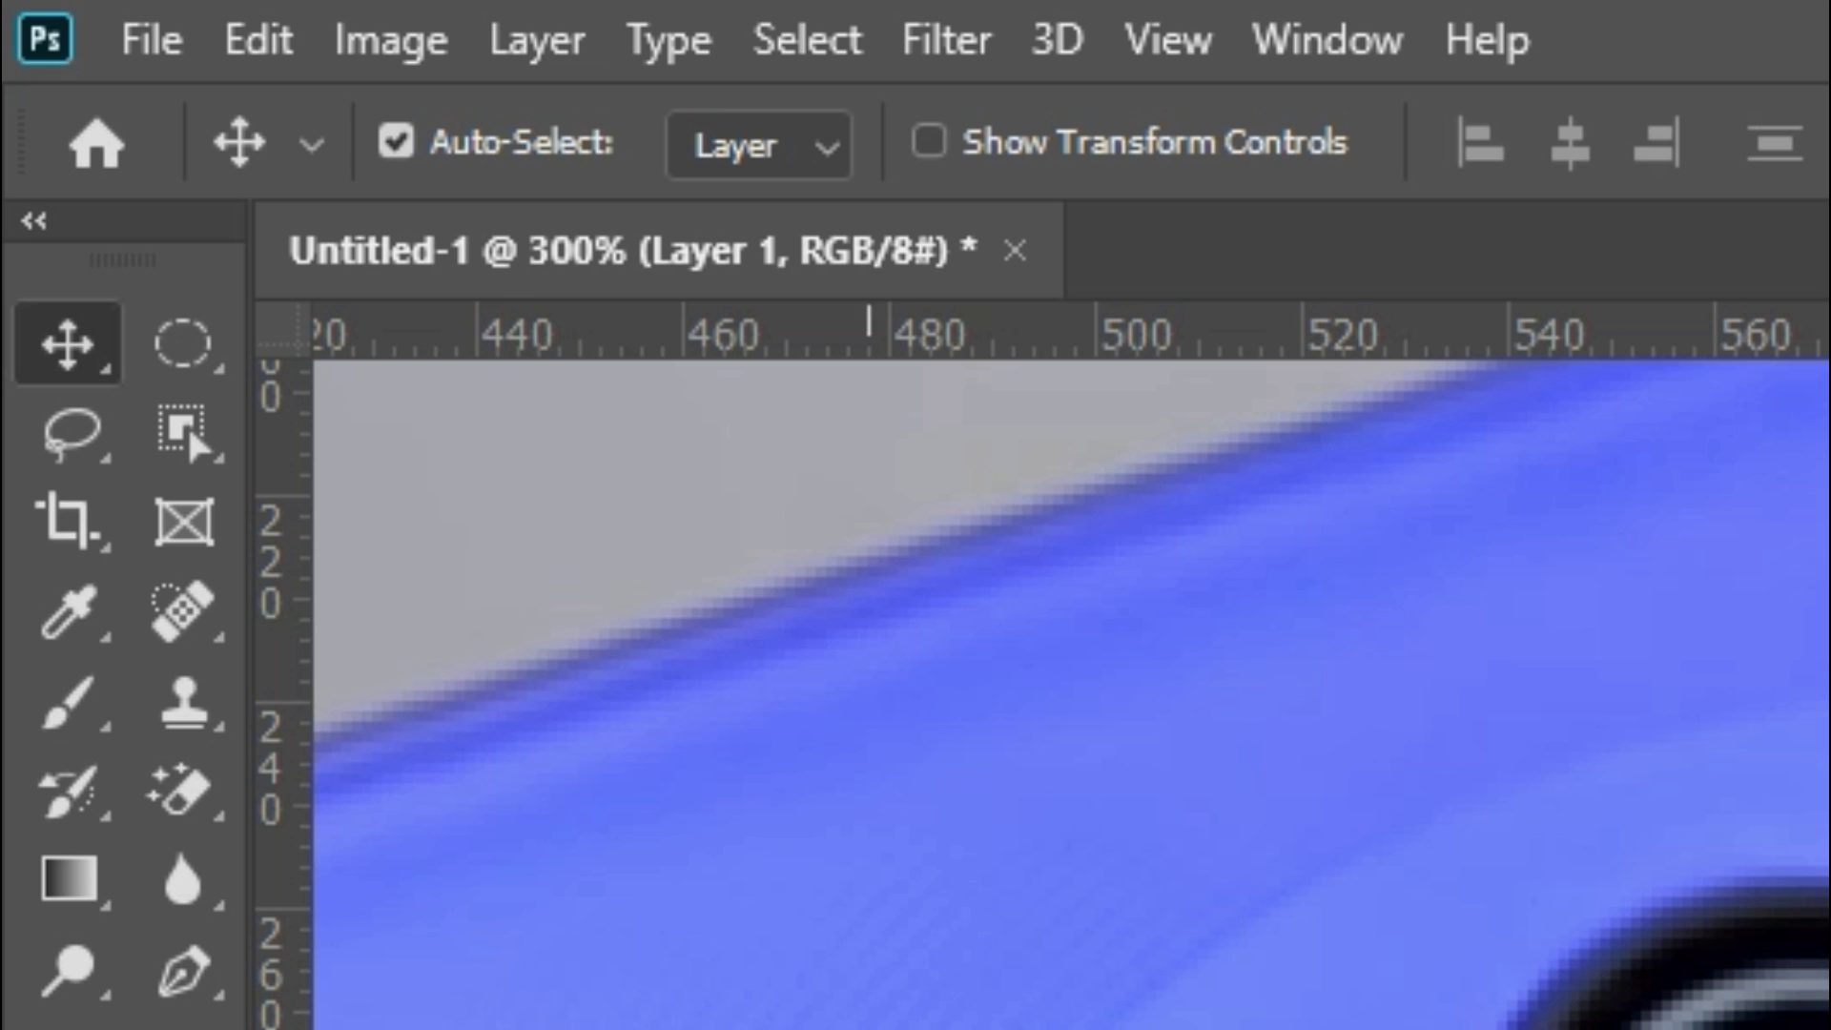
{"action": "left_click_drag", "start_coordinate": [181, 342], "coordinate": [408, 380]}
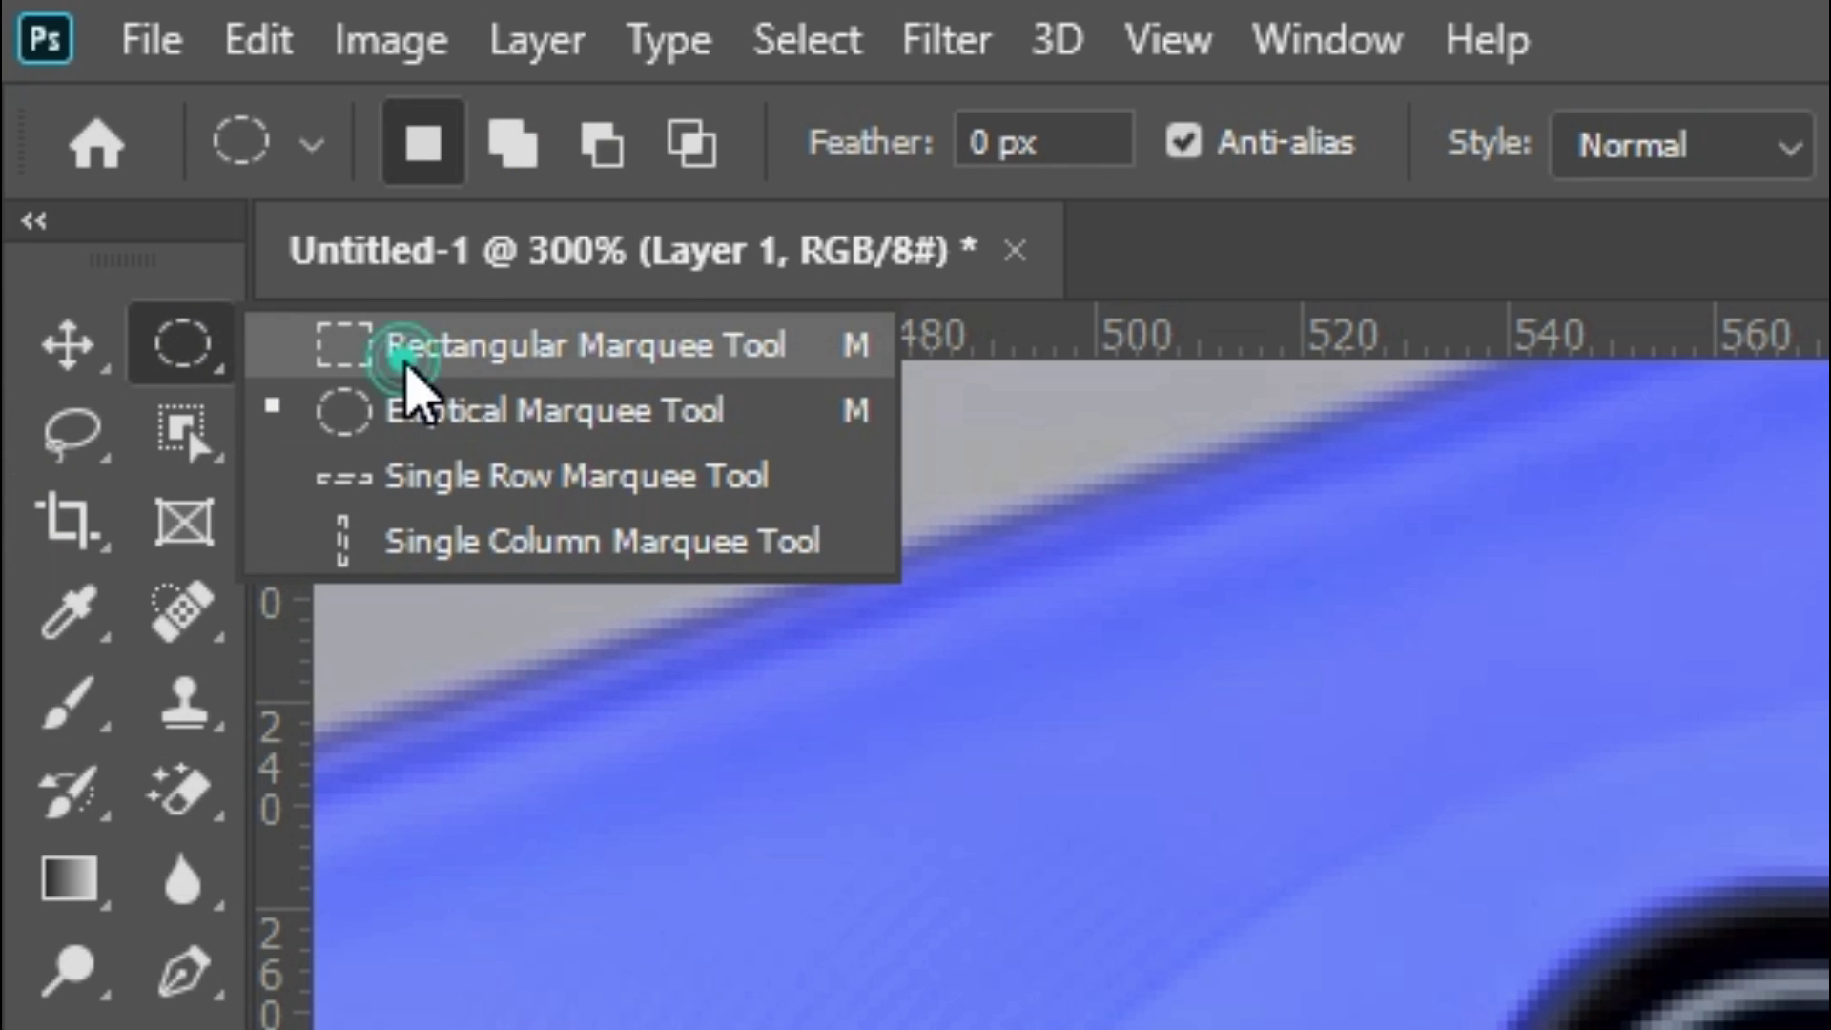
{"action": "left_click", "coordinate": [408, 380]}
{"action": "left_click_drag", "start_coordinate": [246, 417], "coordinate": [318, 677]}
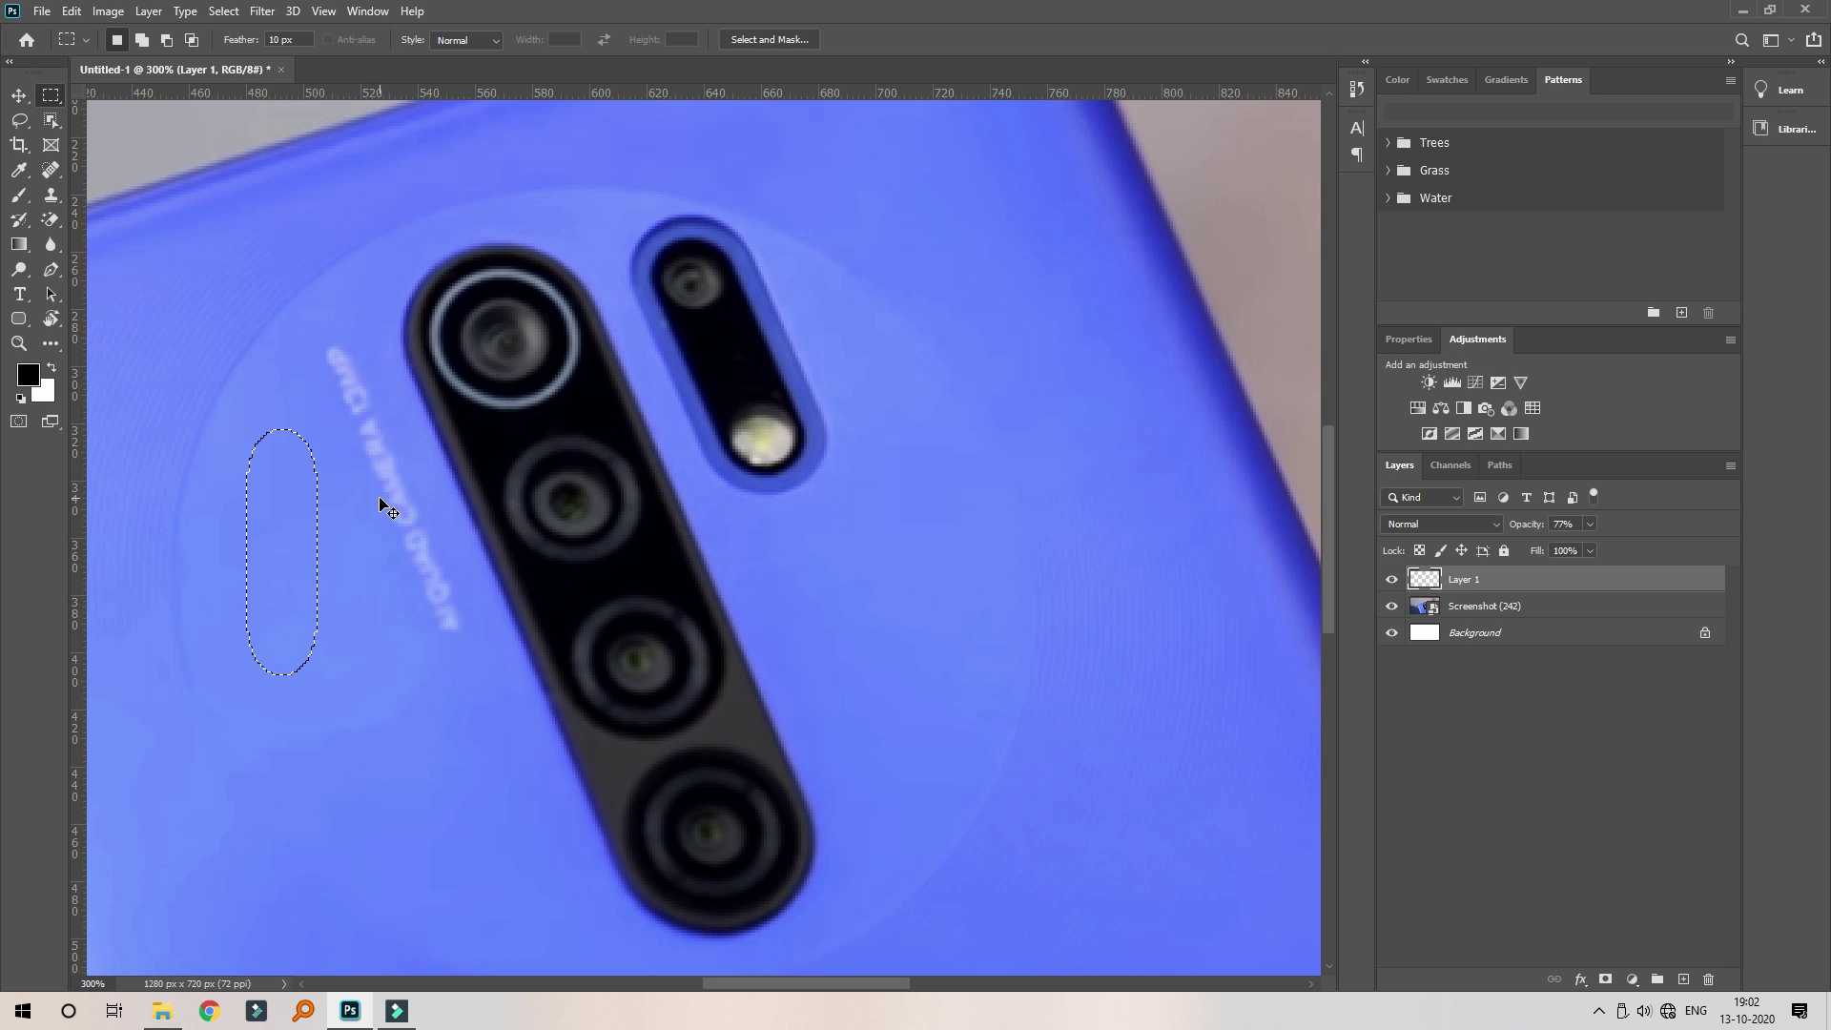
{"action": "key", "text": "ctrl+c"}
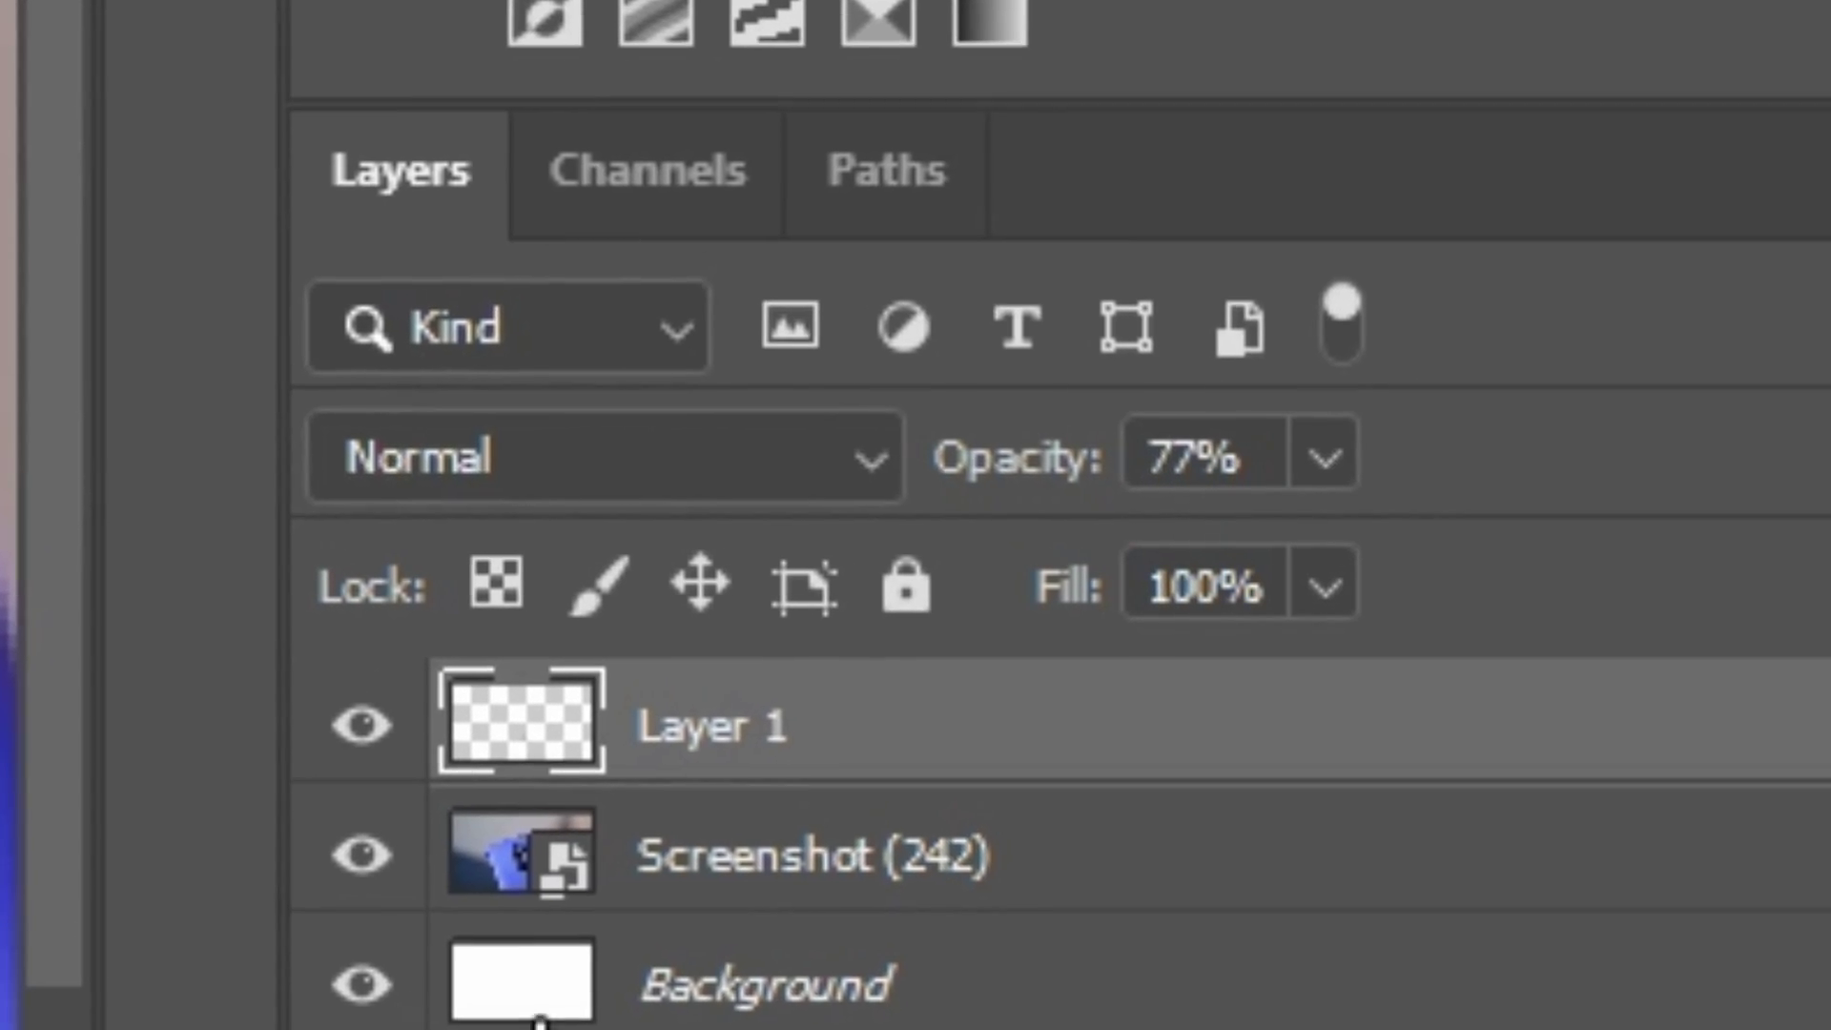
{"action": "left_click", "coordinate": [863, 855]}
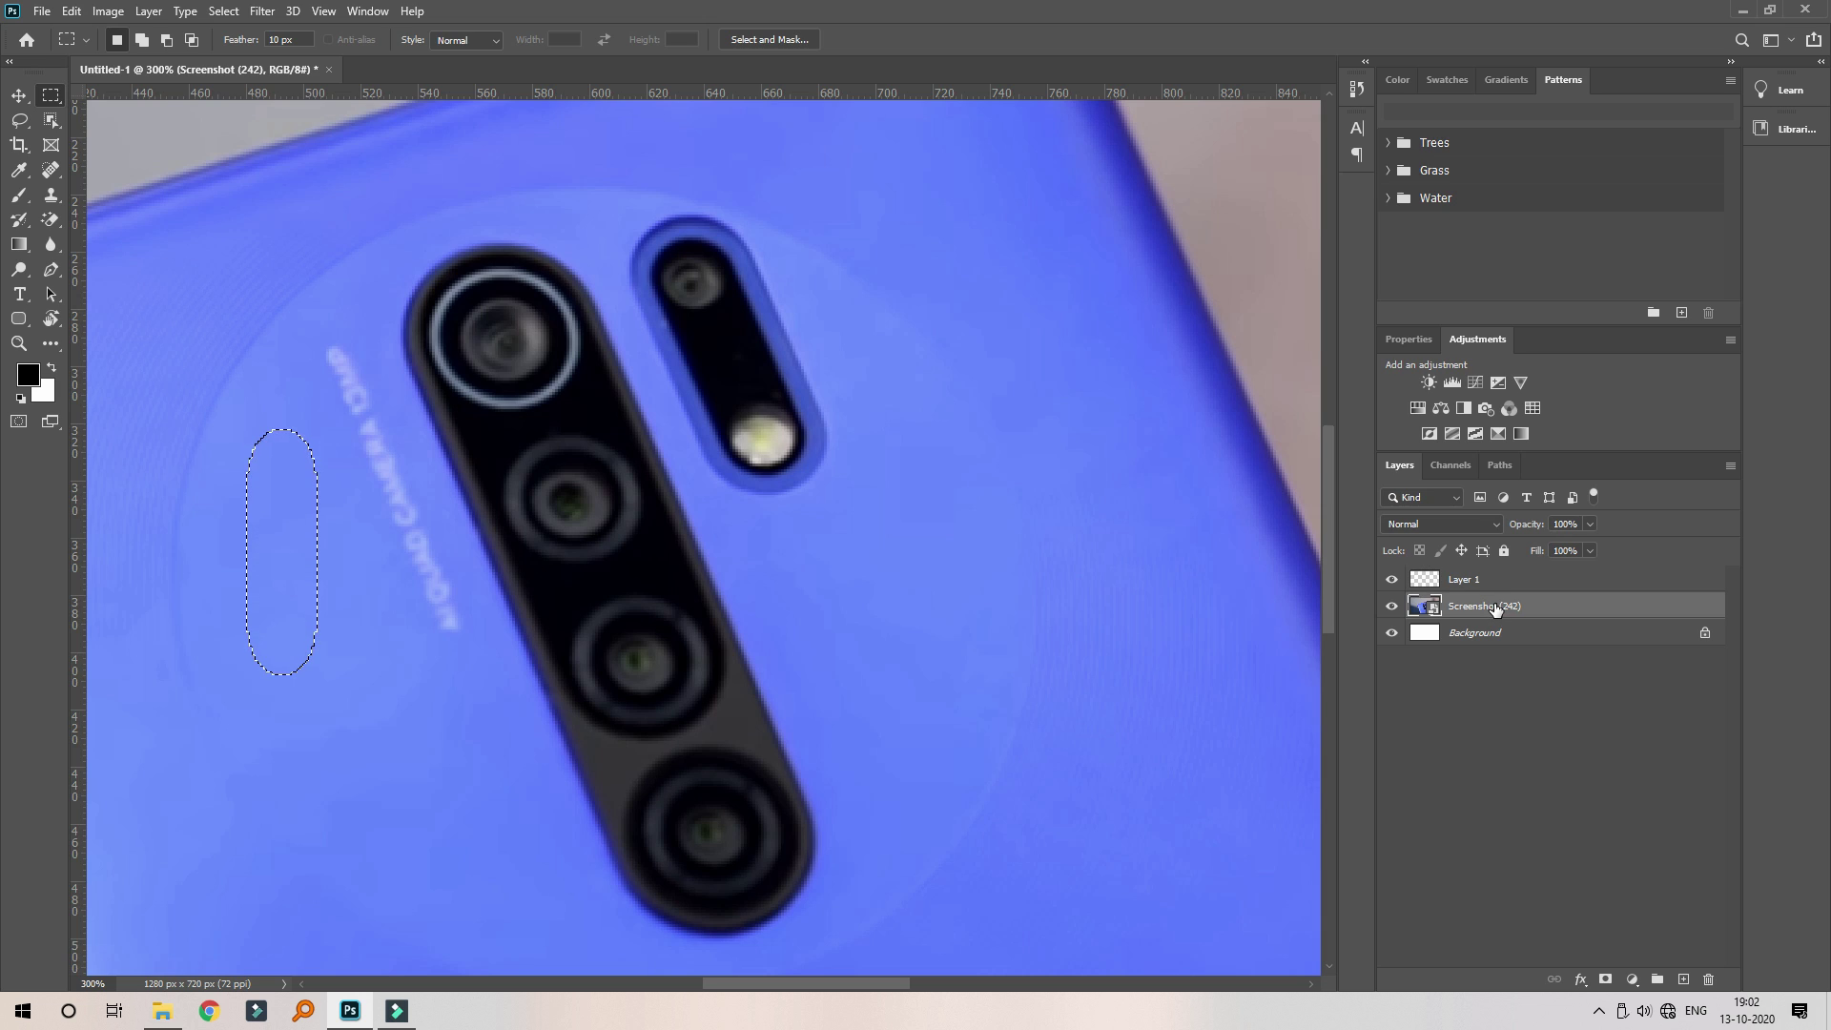
{"action": "key", "text": "ctrl+j"}
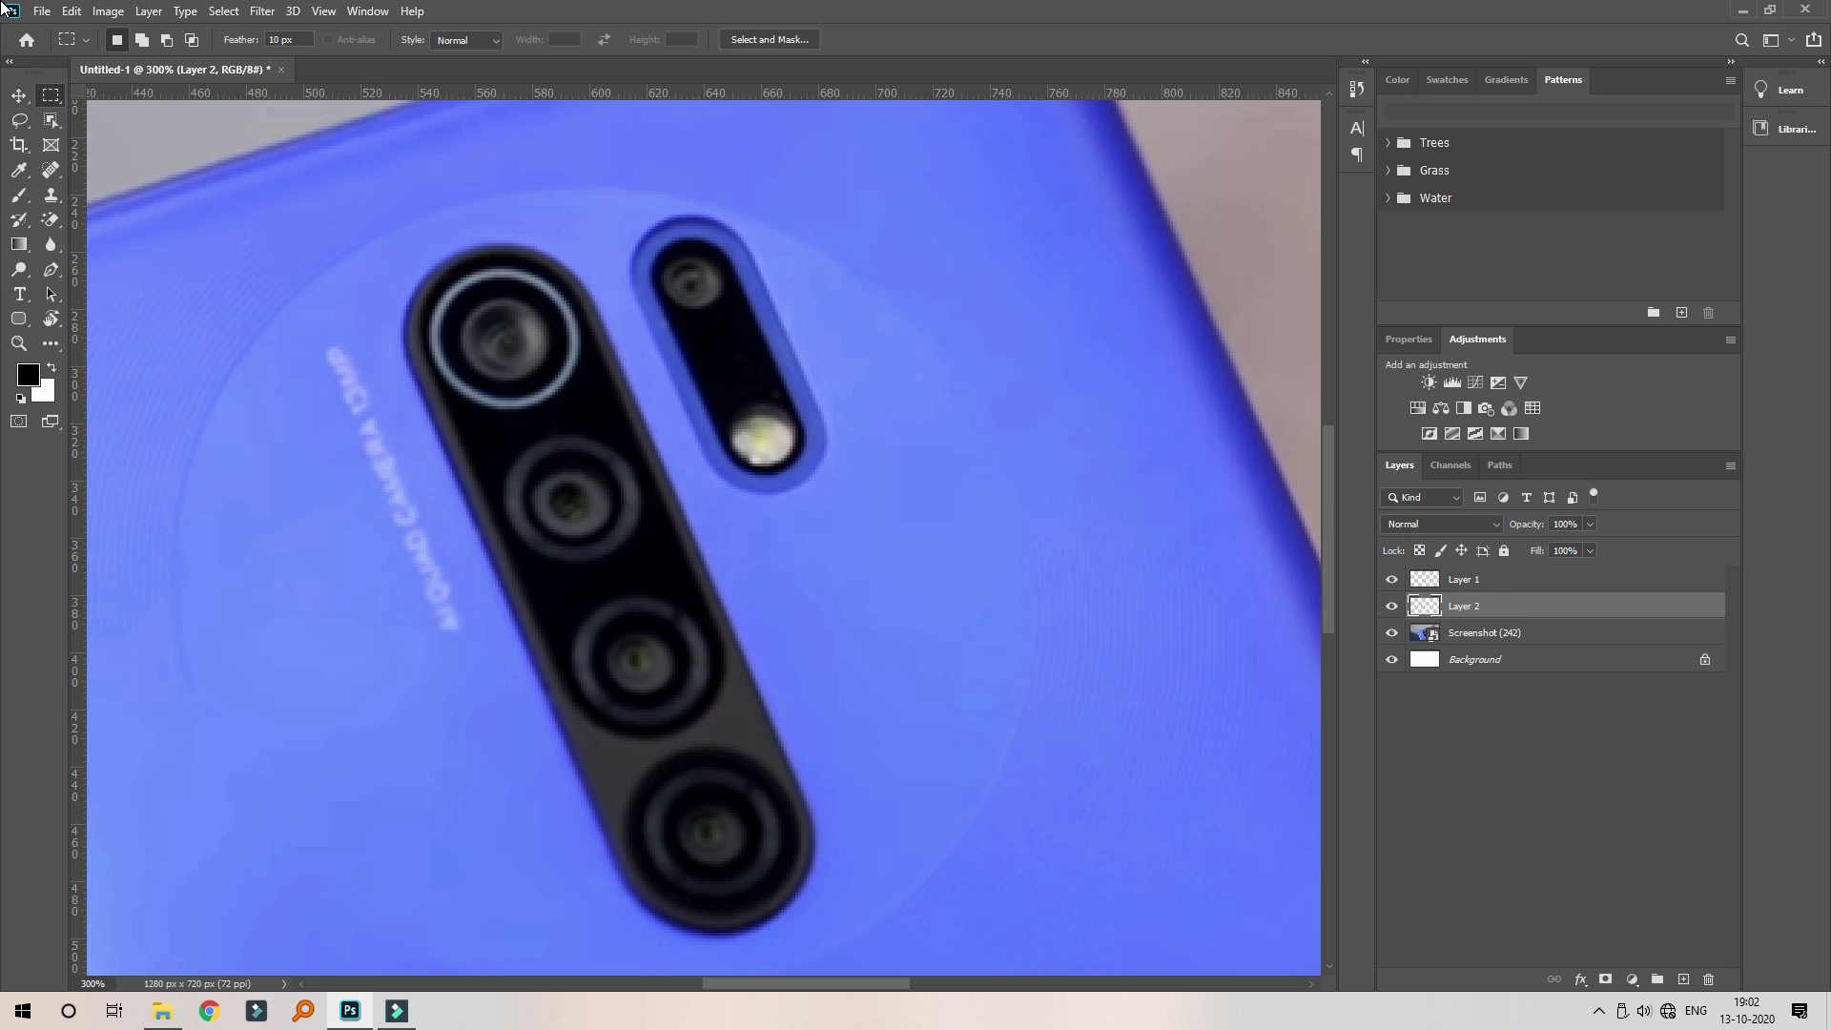
- Move the copied blue strip over the AI QUAD CAMERA lettering and rotate it to follow the text's slant
{"action": "left_click", "coordinate": [19, 95]}
{"action": "left_click_drag", "start_coordinate": [299, 570], "coordinate": [608, 566]}
{"action": "key", "text": "ctrl+t"}
{"action": "left_click_drag", "start_coordinate": [735, 725], "coordinate": [430, 515]}
{"action": "left_click_drag", "start_coordinate": [426, 621], "coordinate": [515, 906]}
{"action": "left_click_drag", "start_coordinate": [465, 736], "coordinate": [439, 706]}
{"action": "key", "text": "Return"}
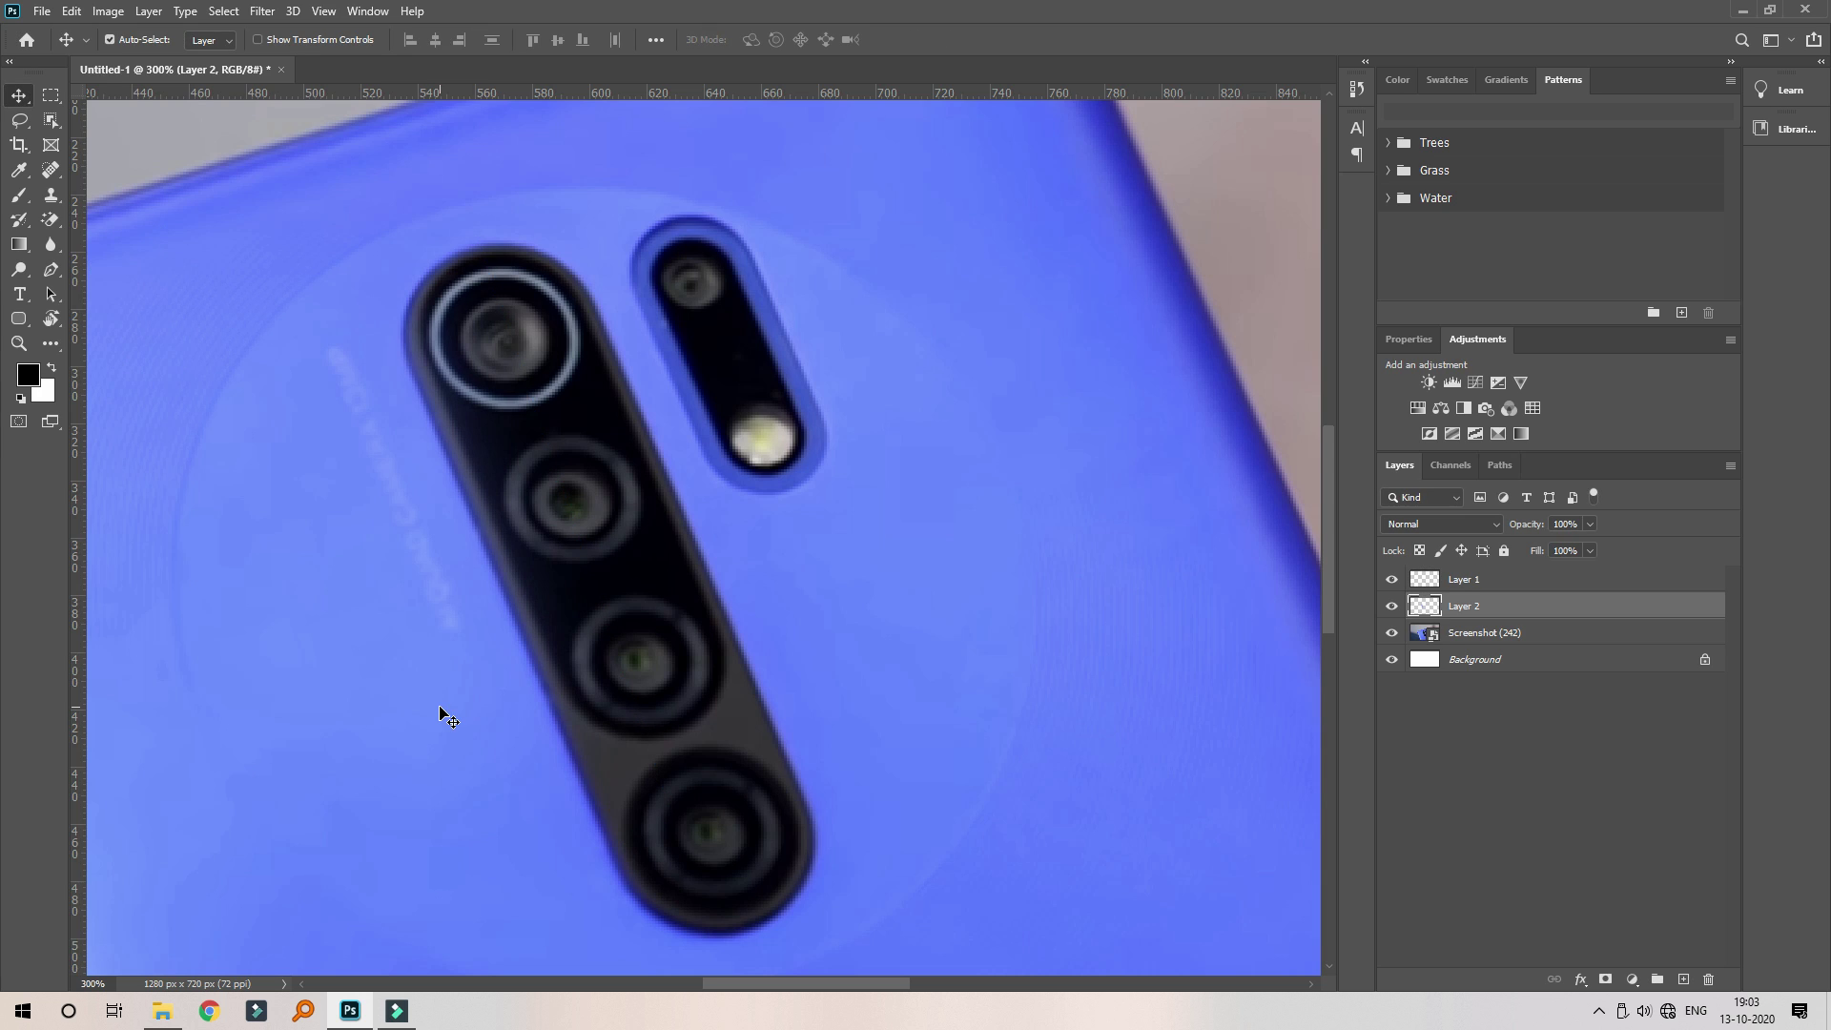
- Duplicate the blue patch layer twice, and undo both duplications
{"action": "key", "text": "ctrl+j"}
{"action": "key", "text": "ctrl+j"}
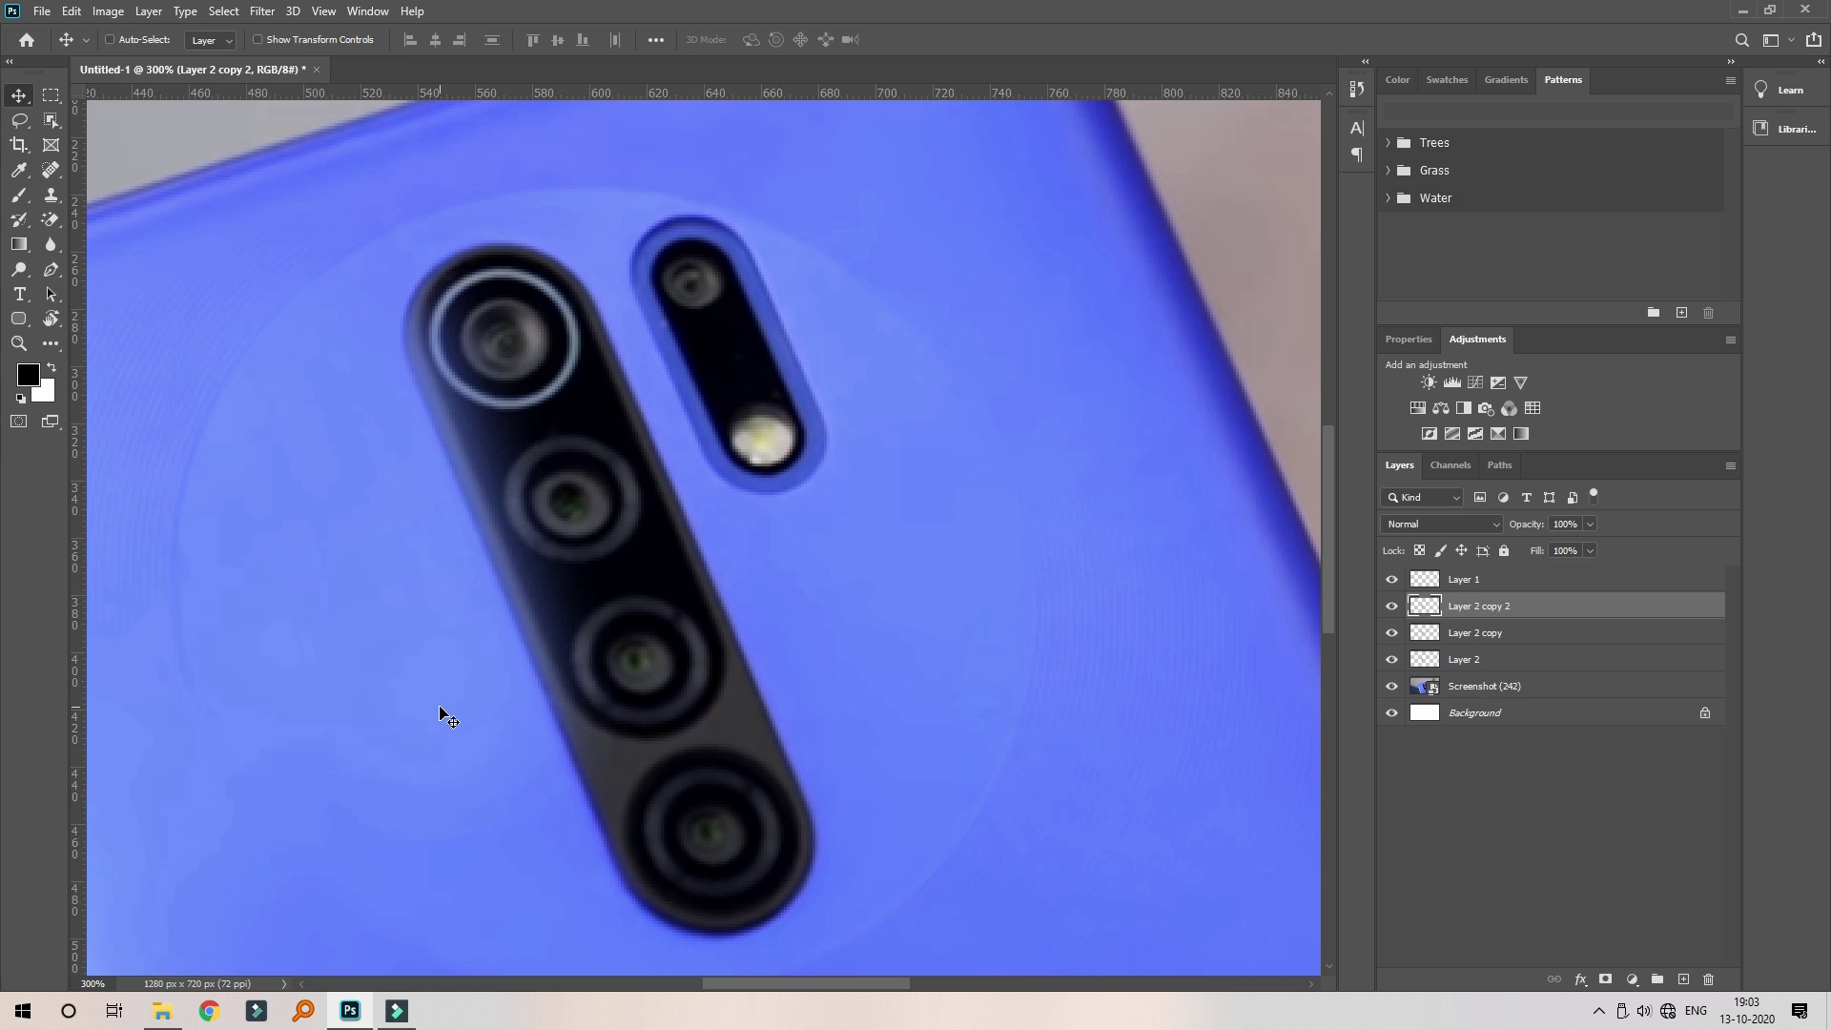
{"action": "key", "text": "ctrl+z"}
{"action": "key", "text": "ctrl+z"}
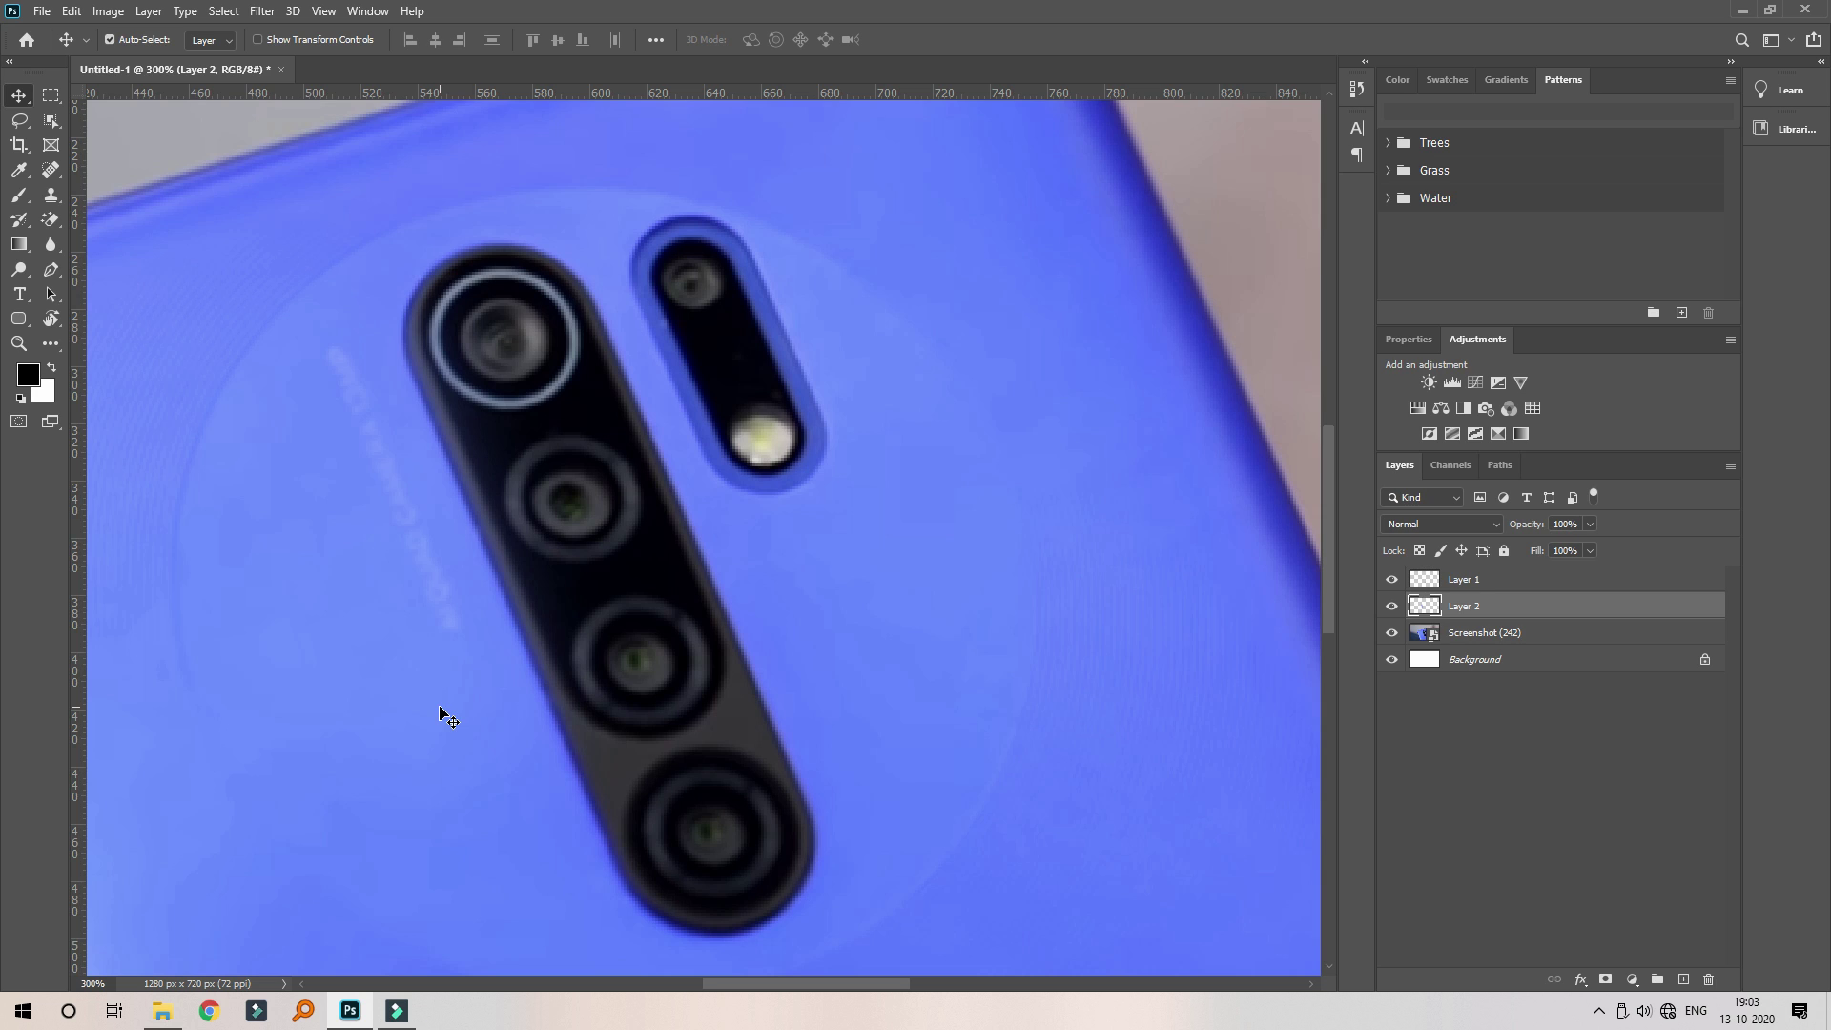
- Toggle the visibility of Layer 2 repeatedly to compare the lettering with and without the blue patch
{"action": "key", "text": "ctrl+plus"}
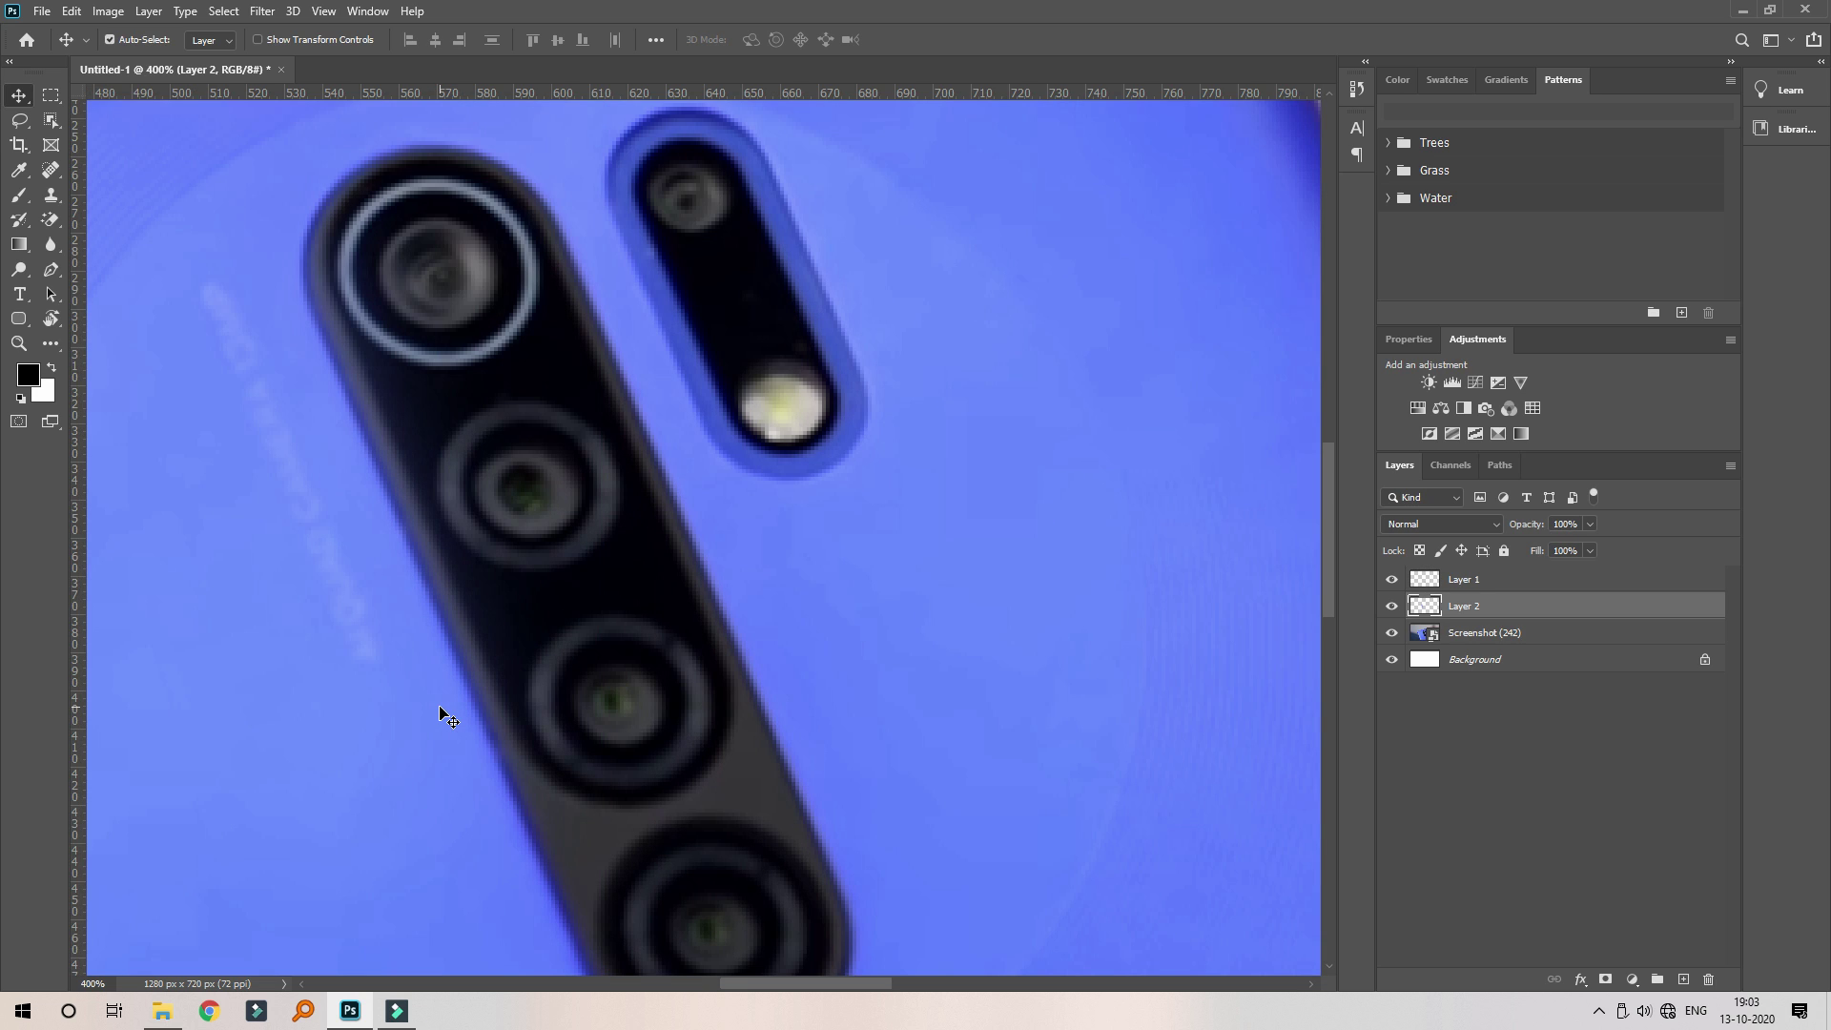
{"action": "scroll", "coordinate": [296, 429], "scroll_direction": "up", "scroll_amount": 3}
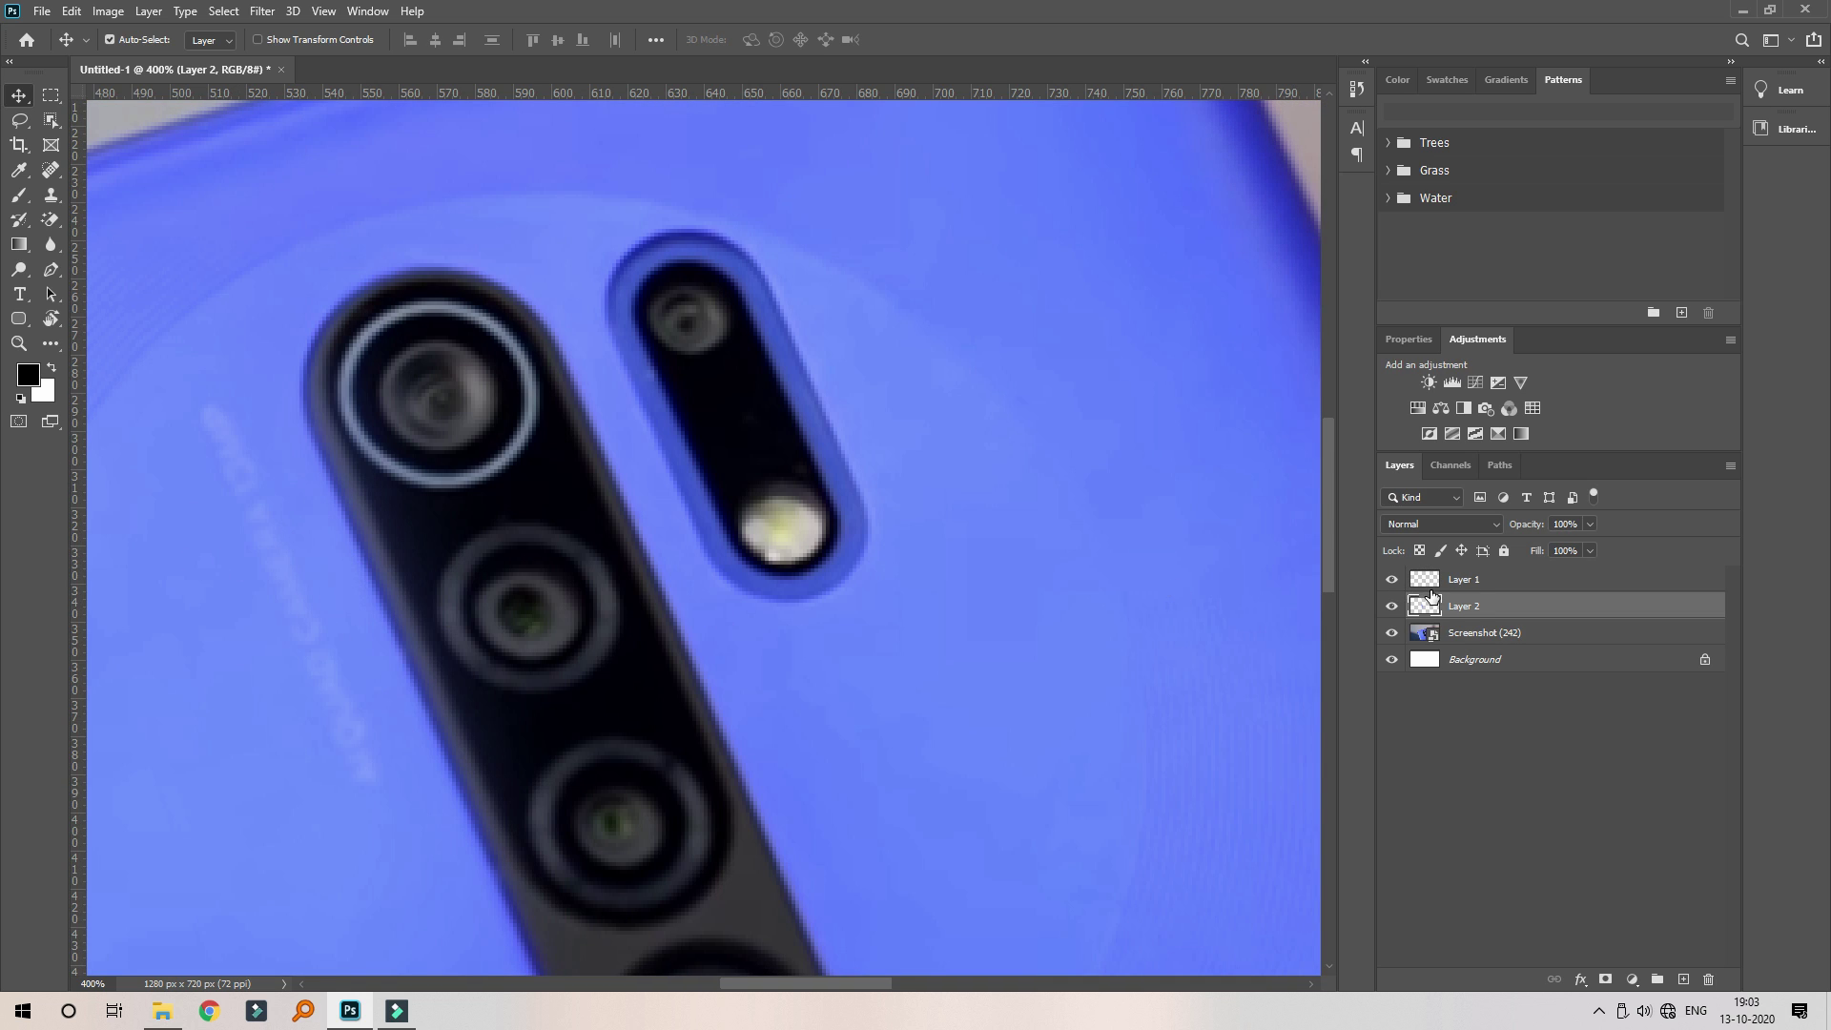
{"action": "left_click", "coordinate": [1396, 611]}
{"action": "left_click", "coordinate": [1396, 610]}
{"action": "left_click", "coordinate": [1395, 611]}
{"action": "left_click", "coordinate": [1396, 611]}
{"action": "left_click", "coordinate": [1395, 611]}
{"action": "left_click", "coordinate": [1396, 611]}
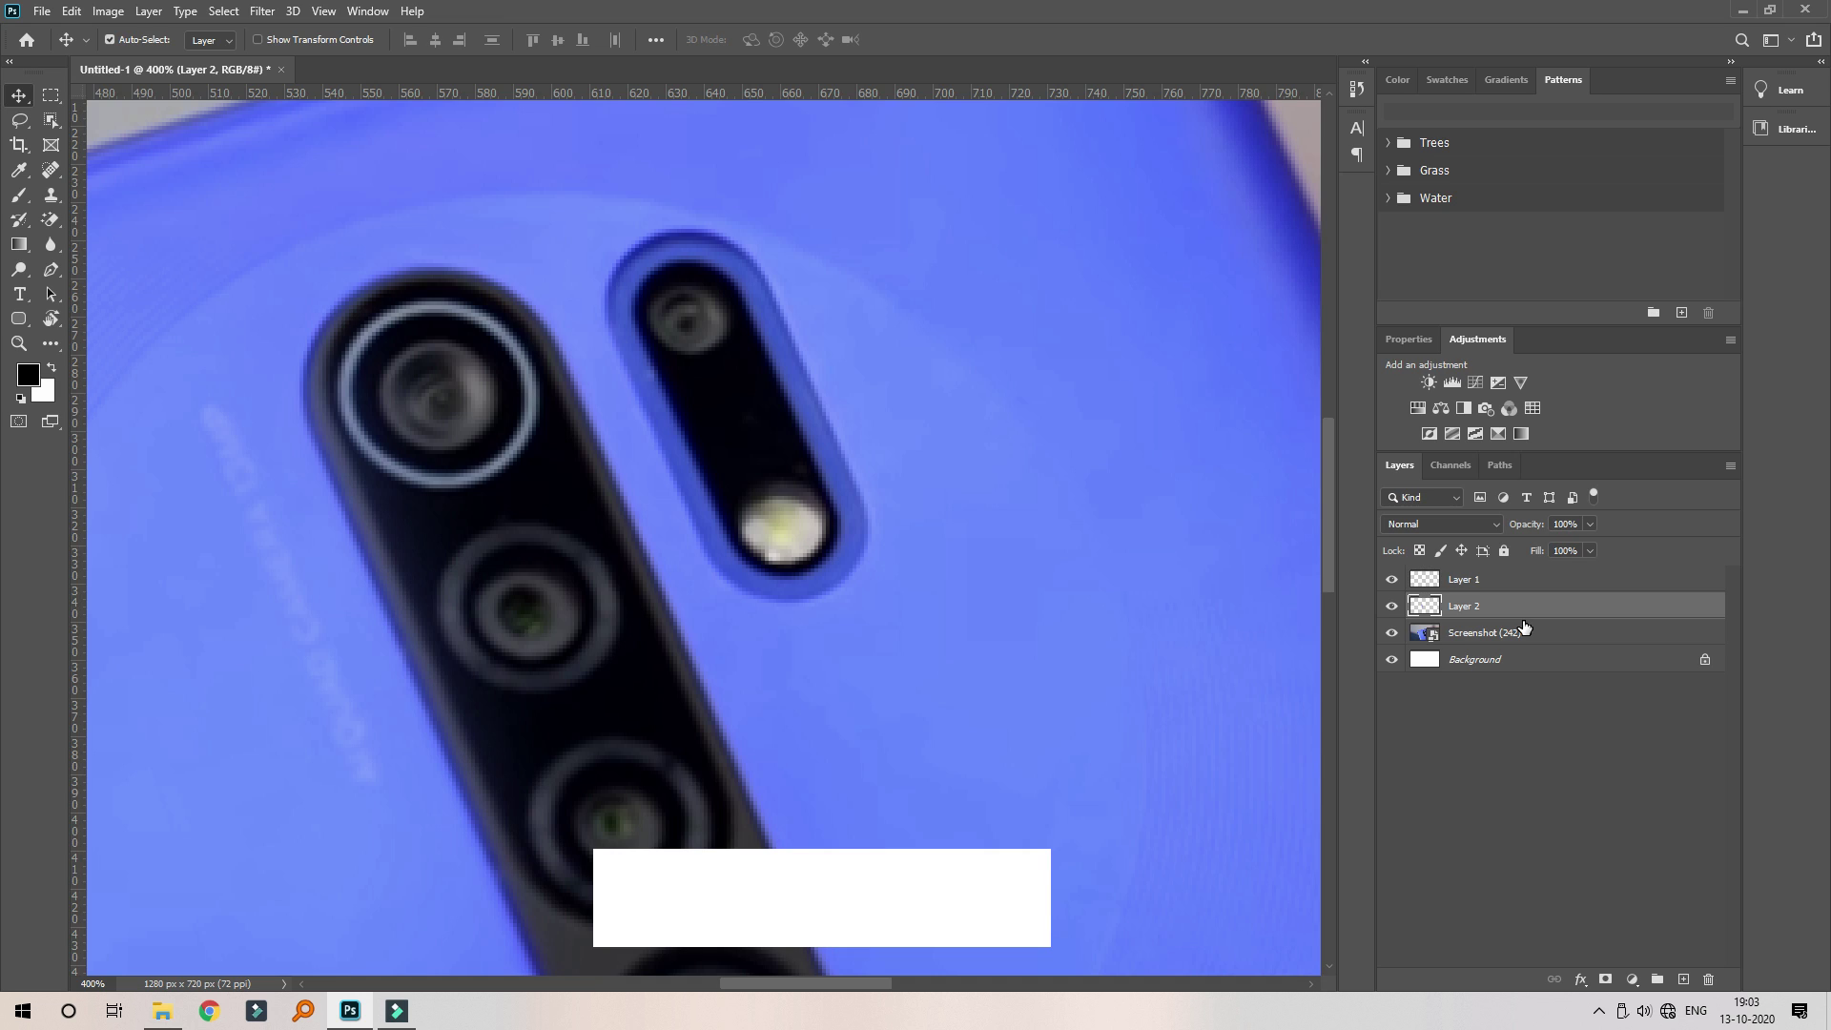
- Duplicate the blue patch layer twice in place to cover the camera lettering, and check the whole photo
{"action": "key", "text": "ctrl"}
{"action": "key", "text": "ctrl+j"}
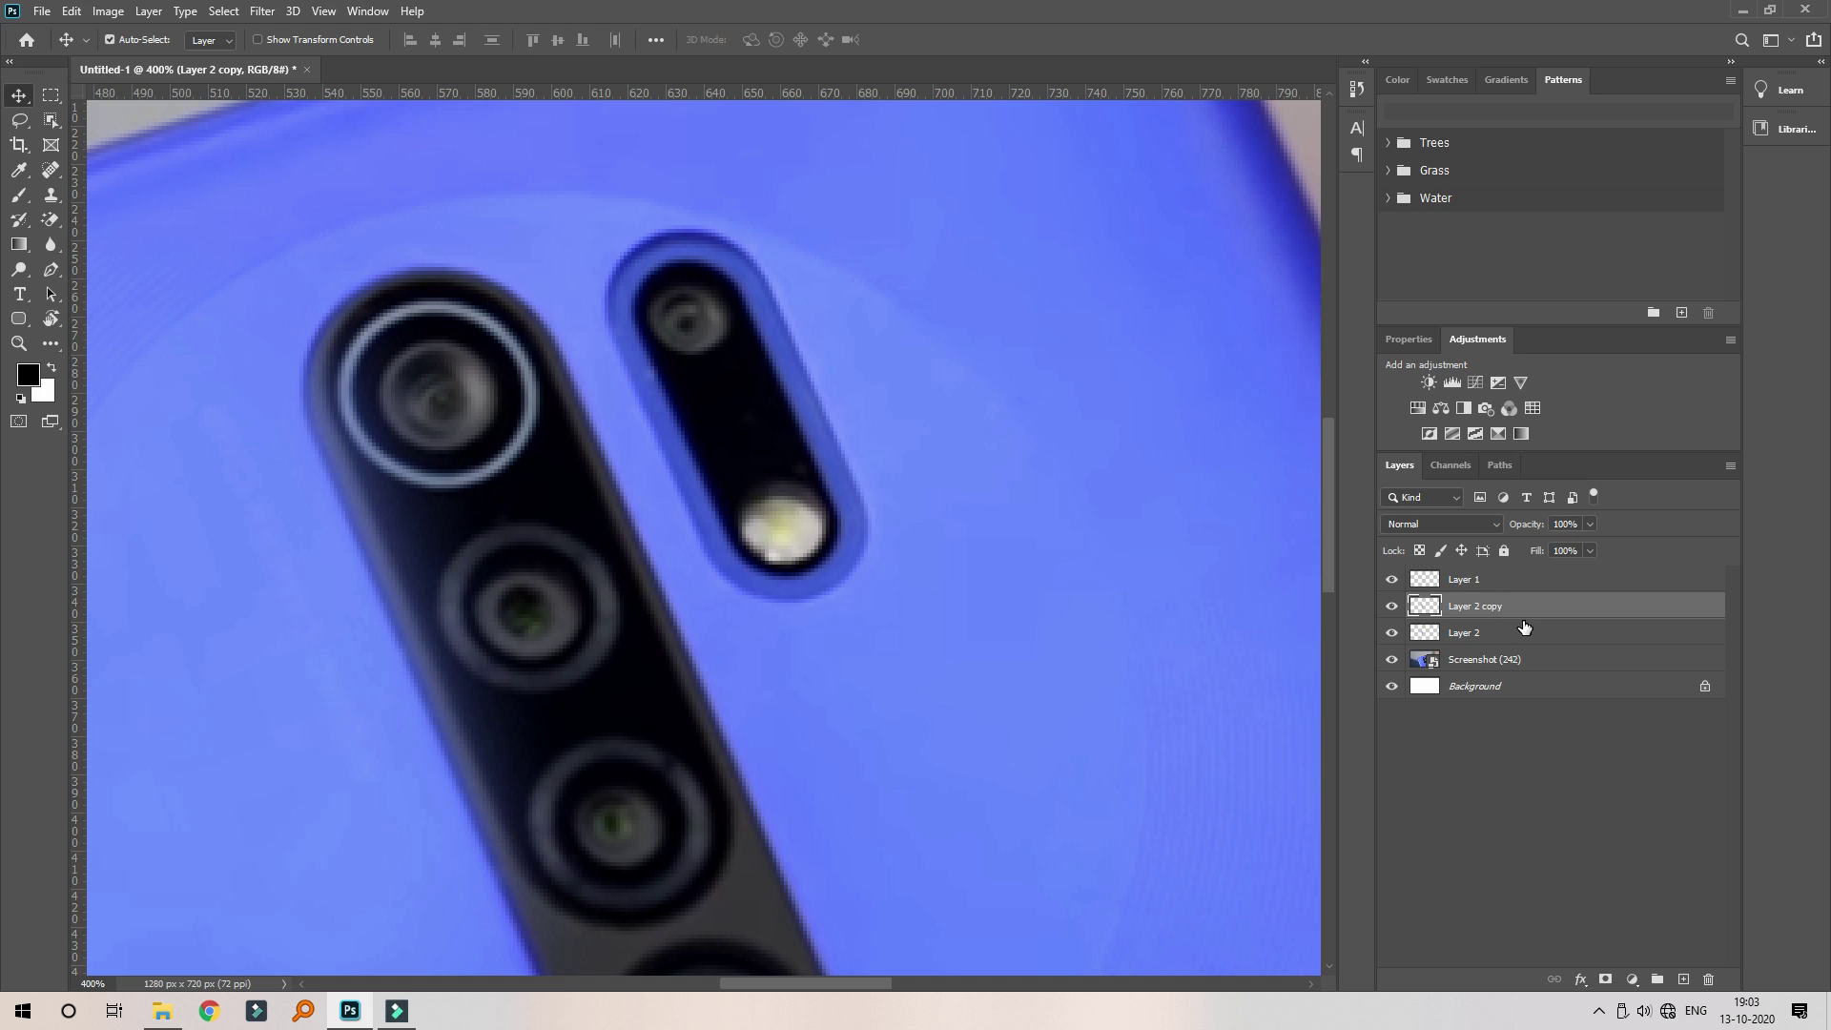
{"action": "key", "text": "ctrl"}
{"action": "key", "text": "ctrl+j"}
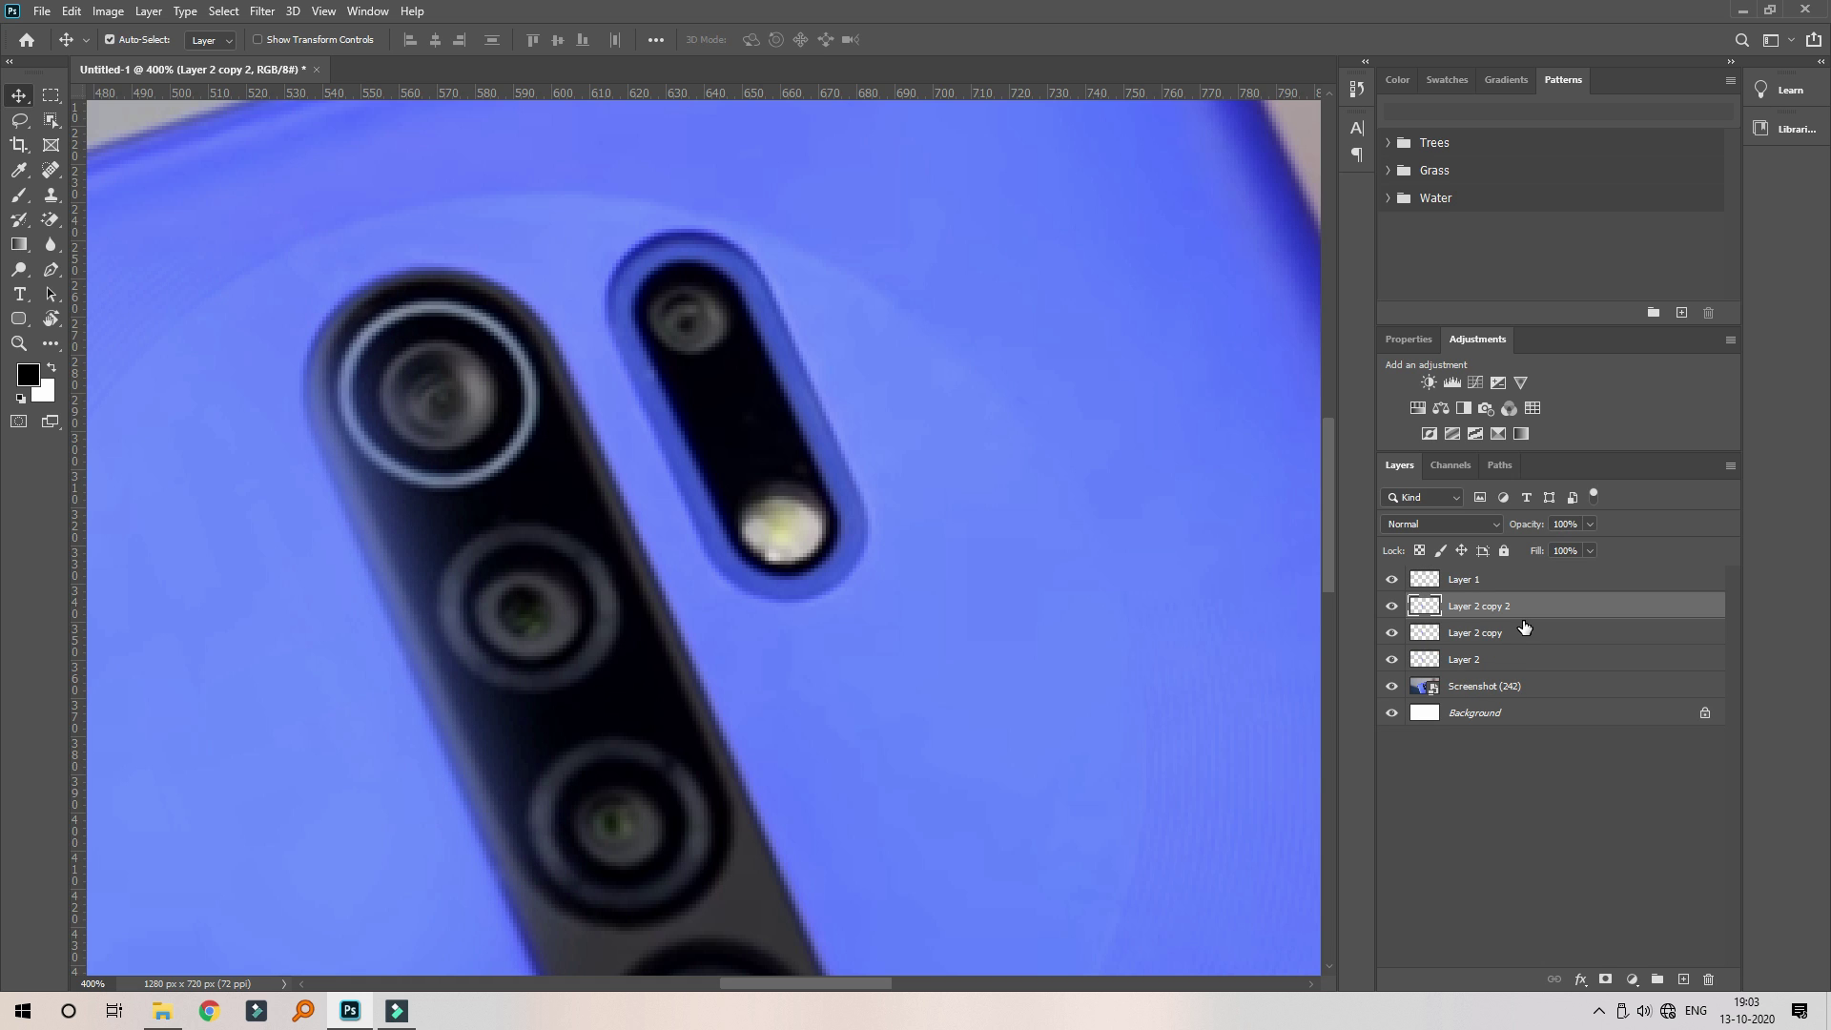
{"action": "key", "text": "ctrl+minus"}
{"action": "key", "text": "ctrl+minus"}
{"action": "key", "text": "ctrl+minus"}
{"action": "key", "text": "ctrl+minus"}
{"action": "key", "text": "ctrl+minus"}
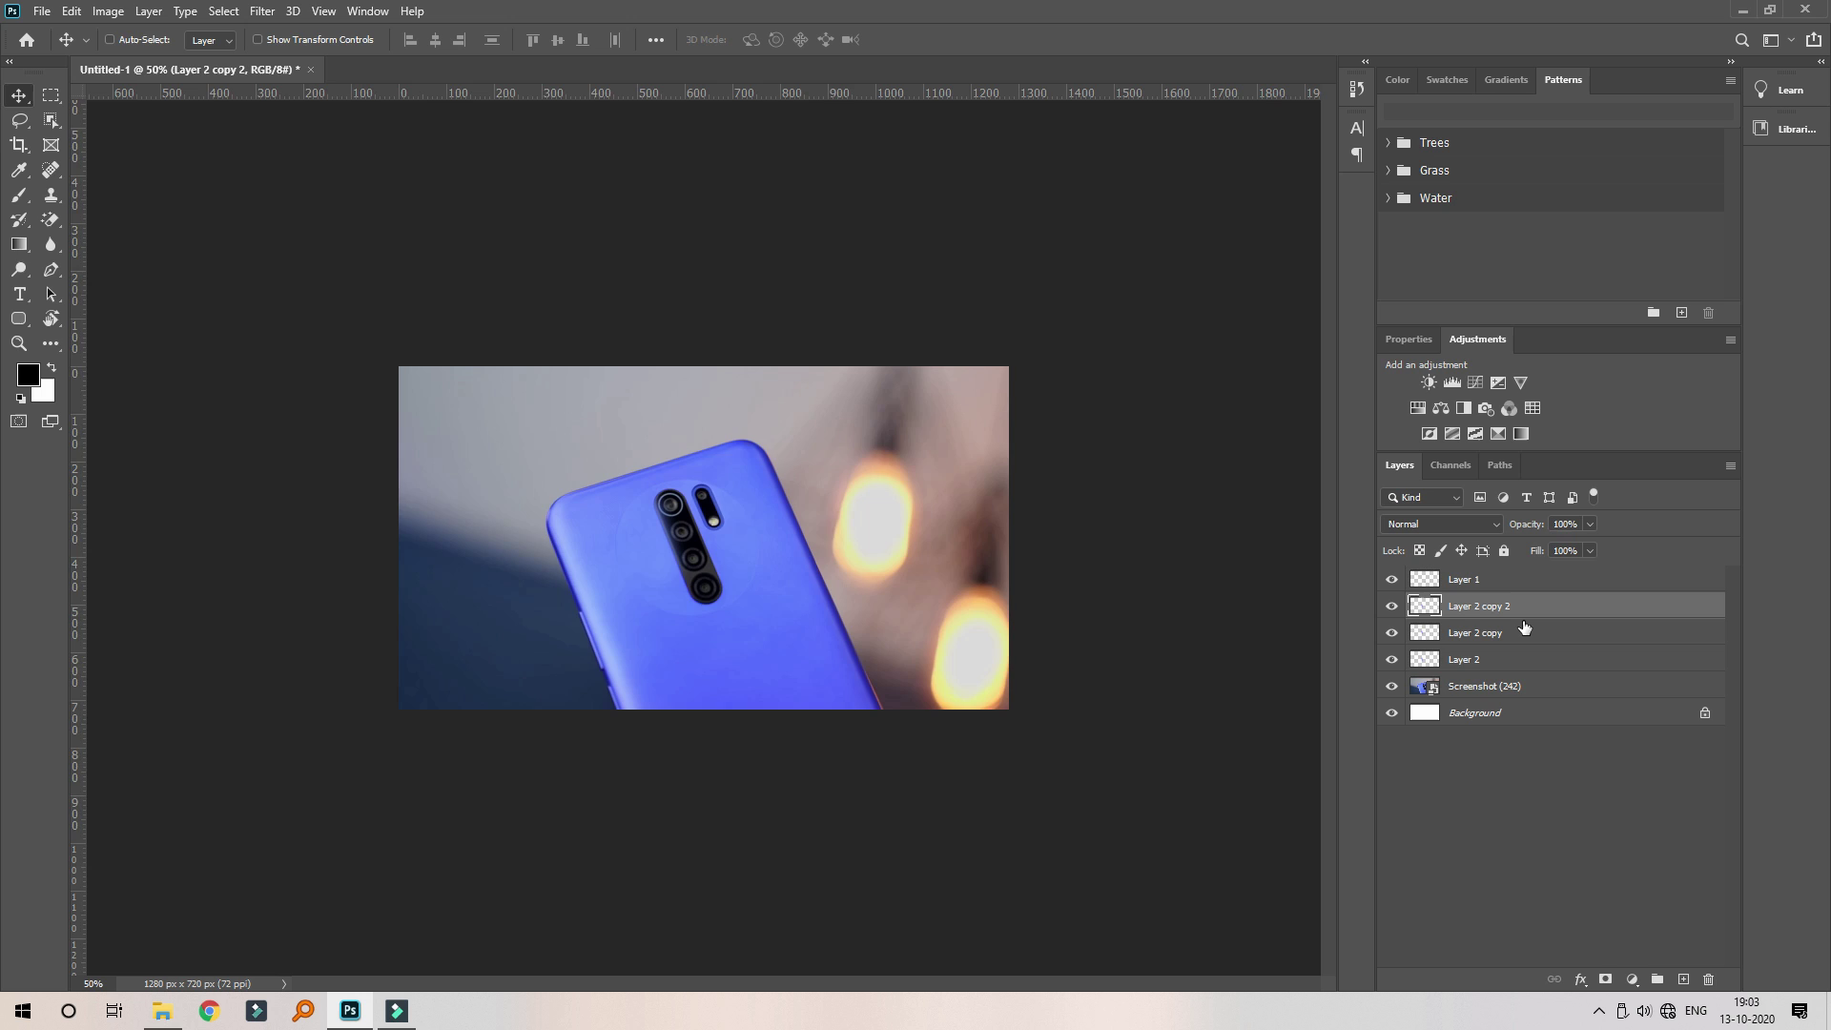
{"action": "key", "text": "ctrl+plus"}
{"action": "key", "text": "ctrl+plus"}
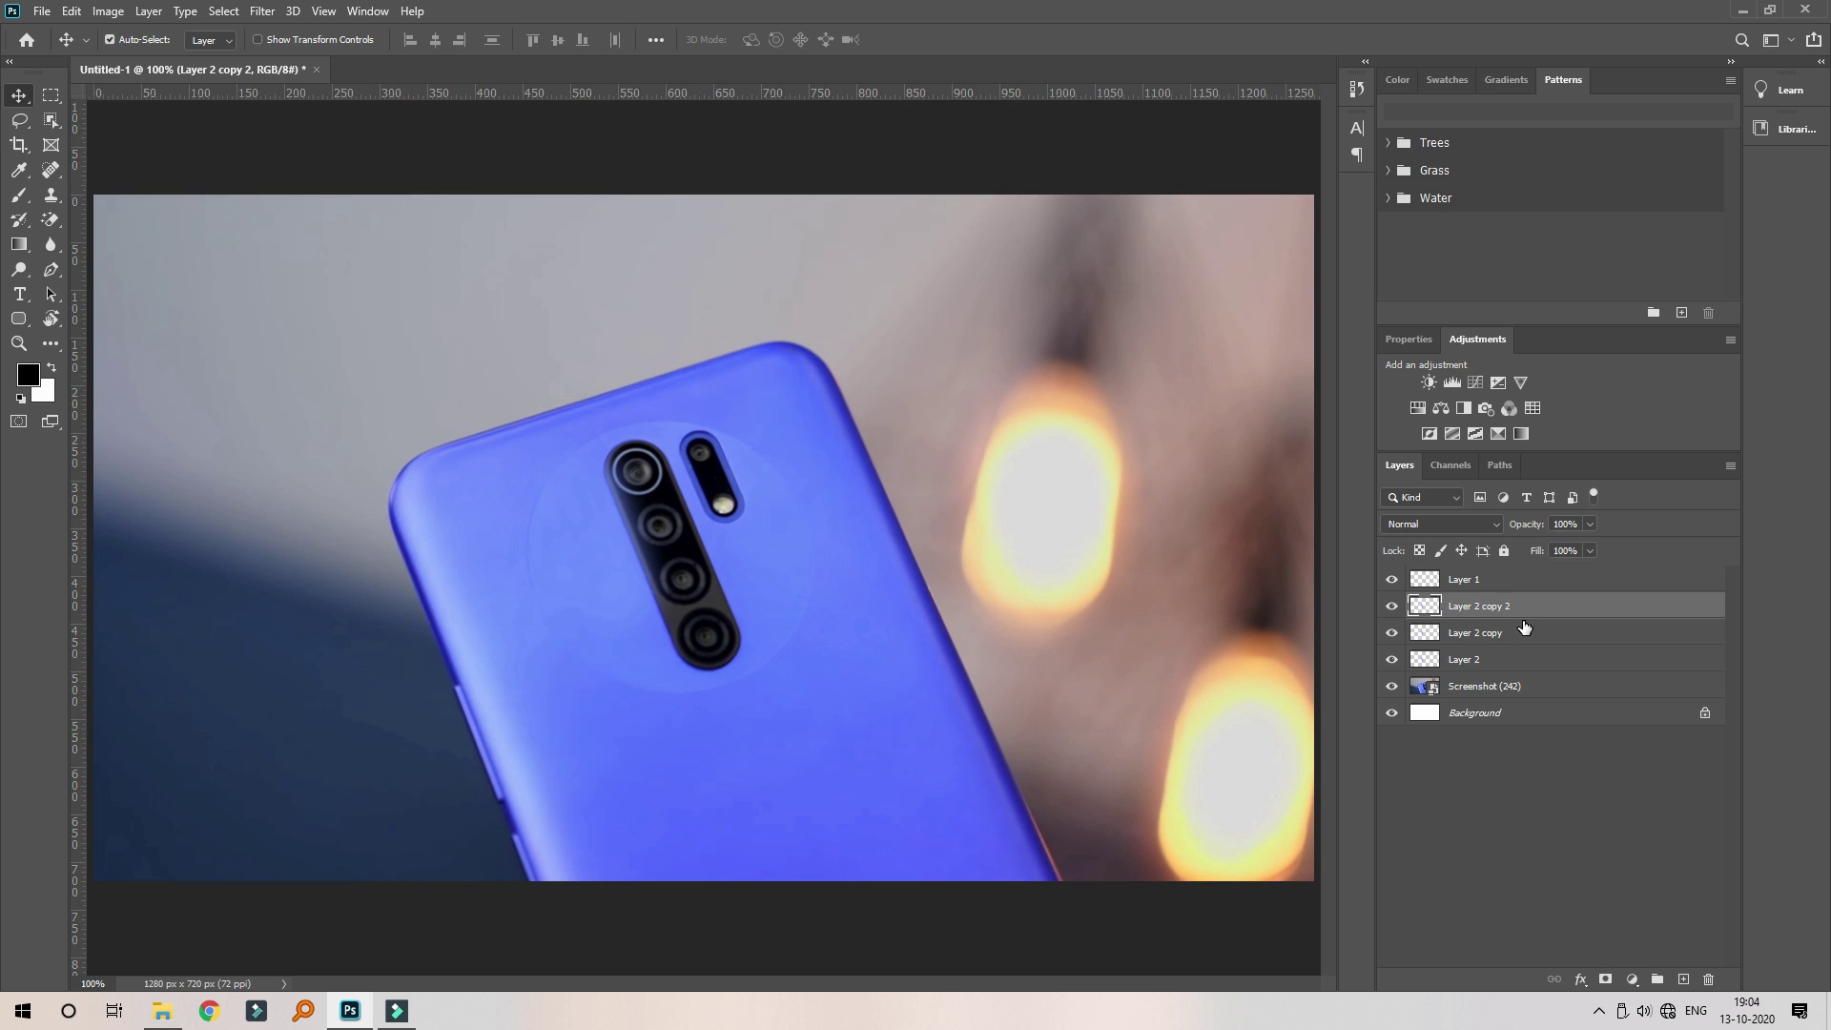